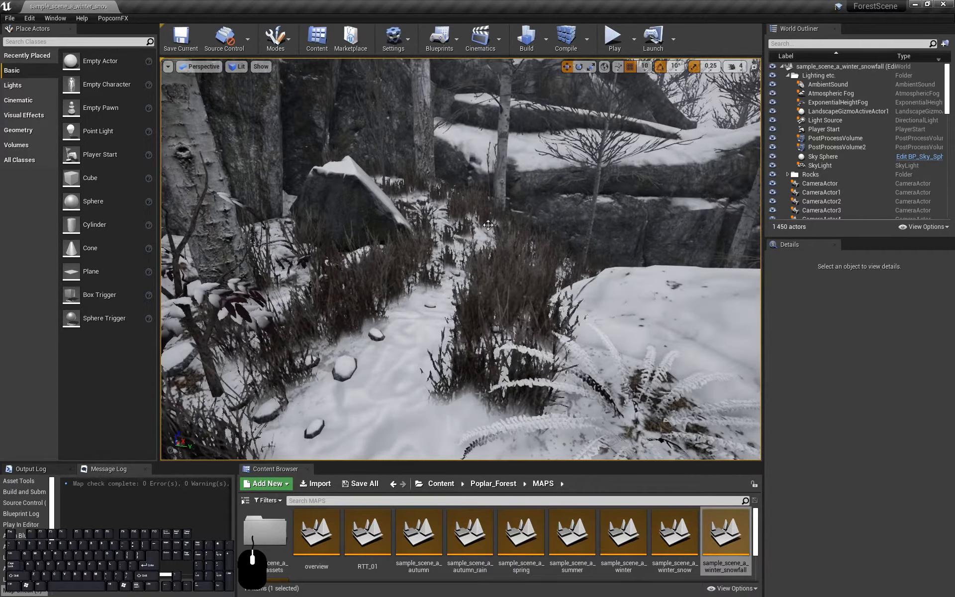
Step: Look around the snowy forest level, from the path and undergrowth up to the treetops and sky
right_drag(488, 225, 561, 225)
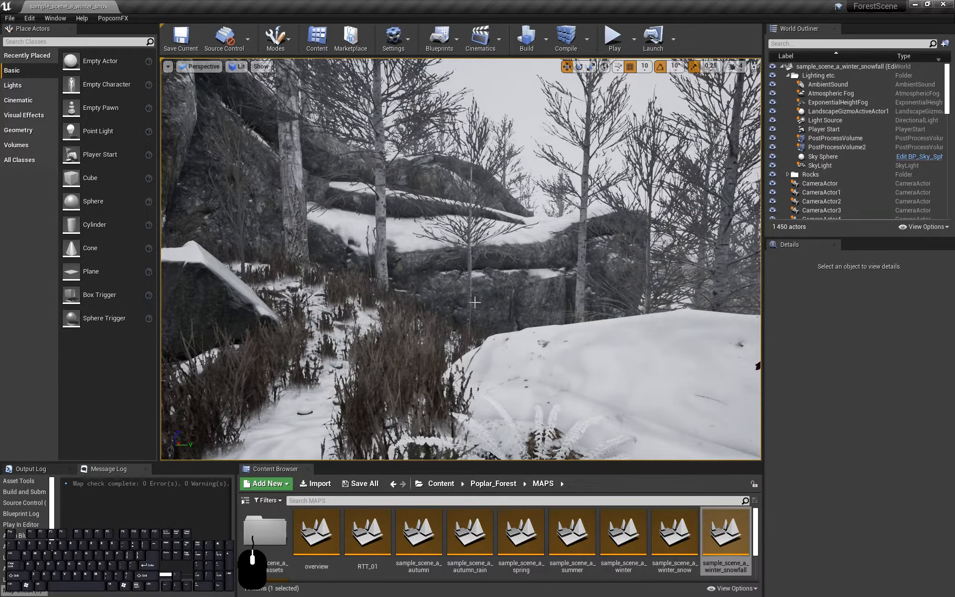
right_drag(475, 302, 642, 333)
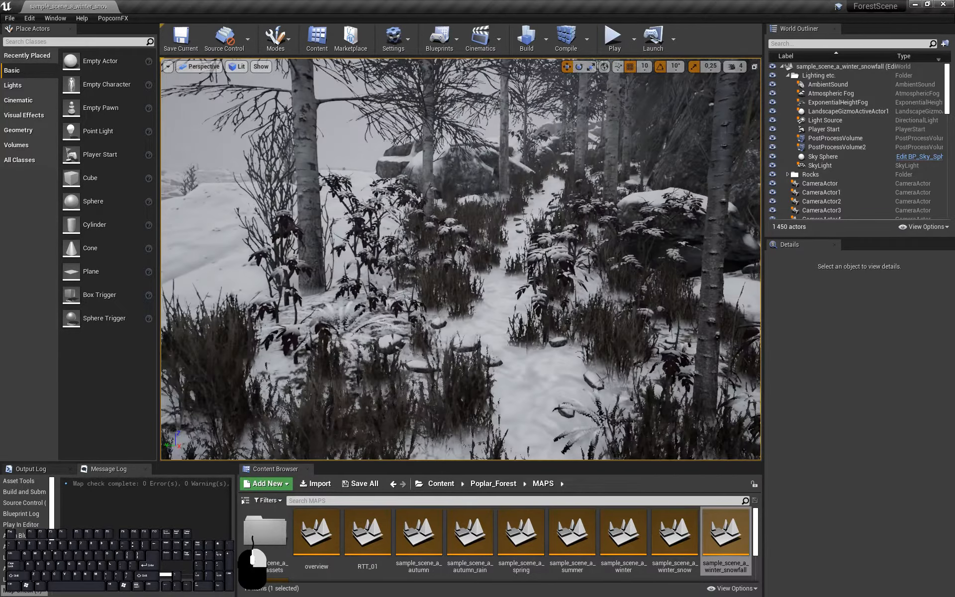
right_drag(461, 258, 461, 164)
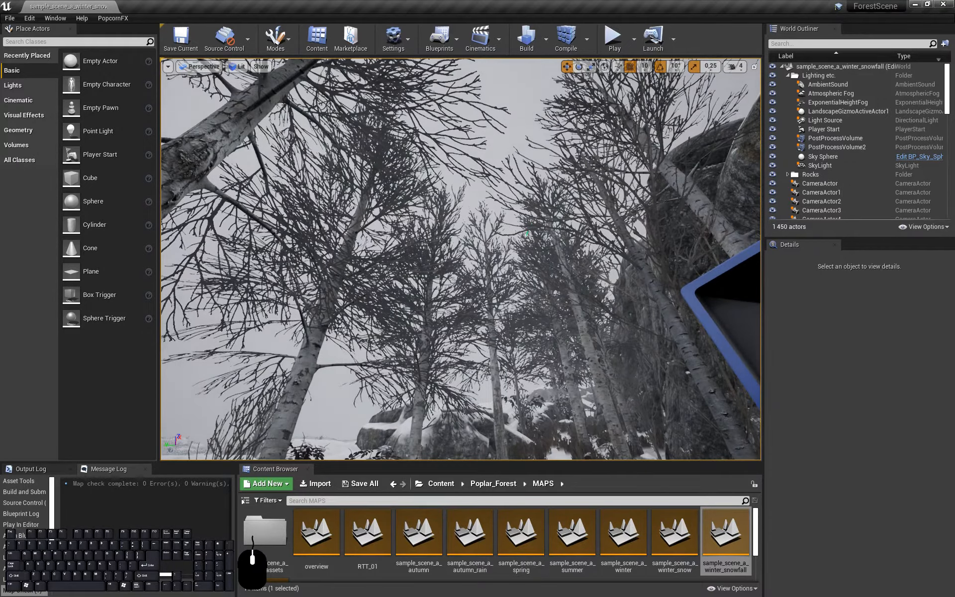
right_drag(511, 290, 348, 348)
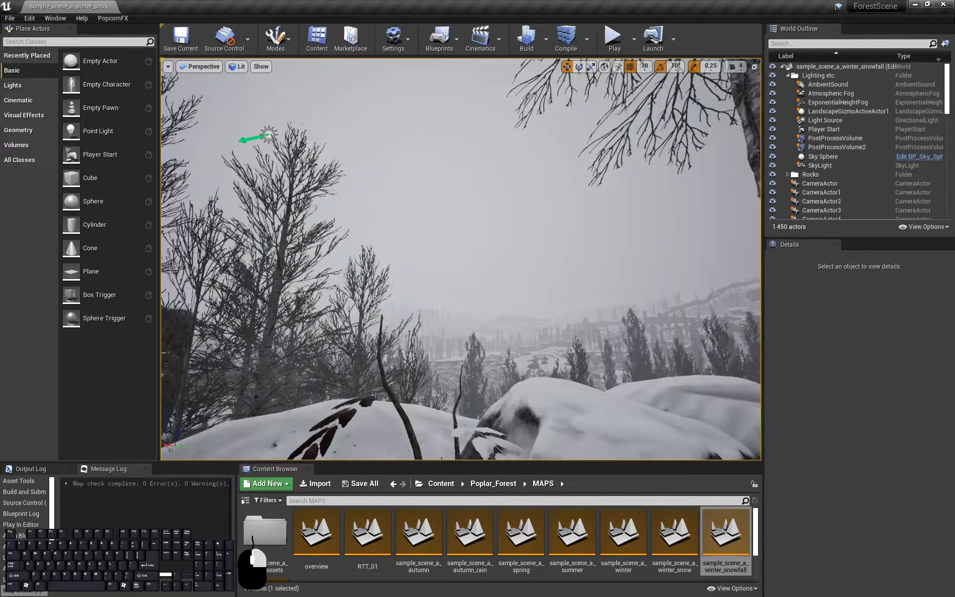
right_drag(511, 290, 437, 303)
right_drag(512, 290, 489, 304)
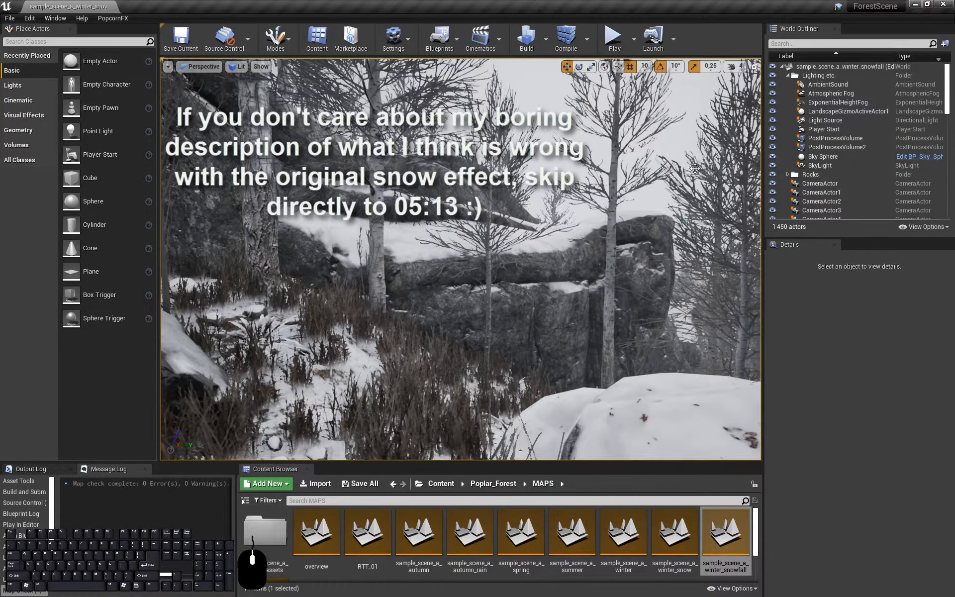
Step: Search the level's actors for "snow", focus on the PS_snow_b_2 emitter and view its place above the valley
click(799, 43)
text(snow)
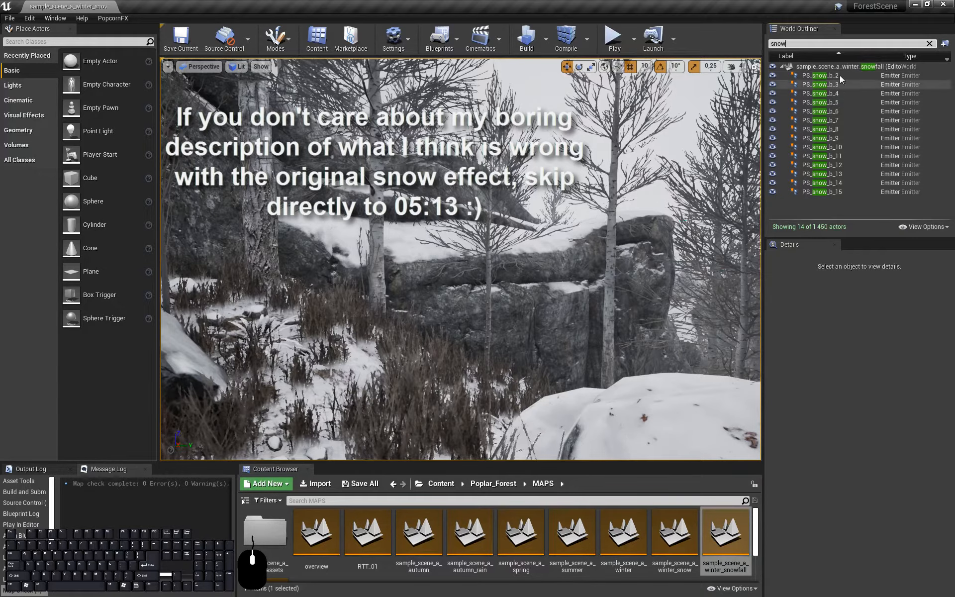
click(840, 77)
double_click(840, 76)
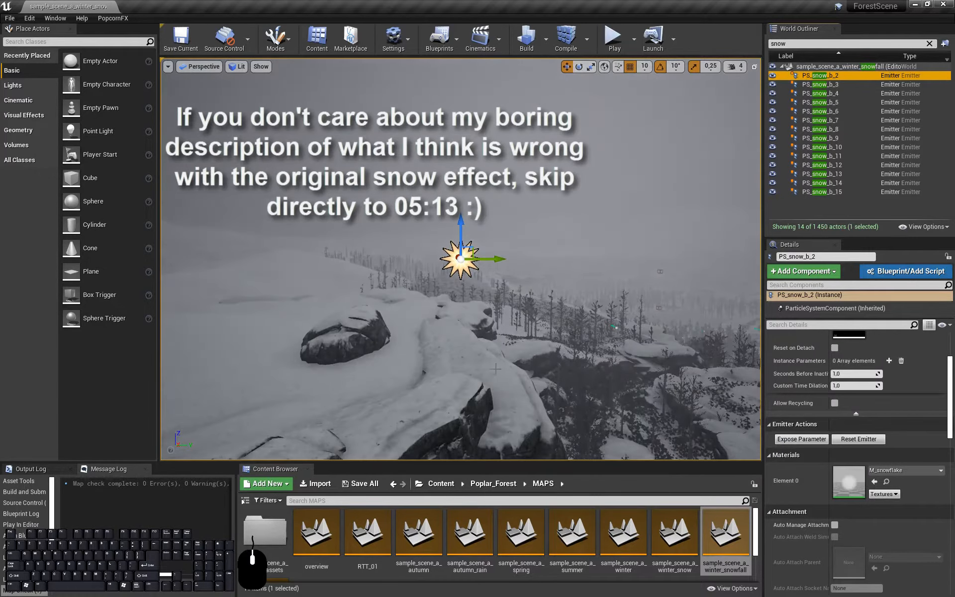
right_drag(622, 279, 622, 199)
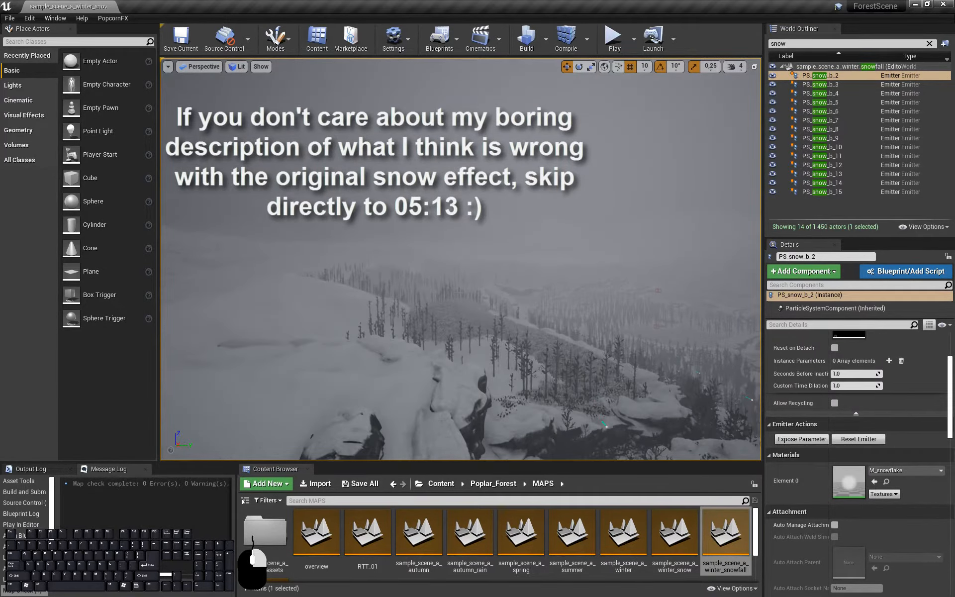
right_drag(504, 157, 552, 199)
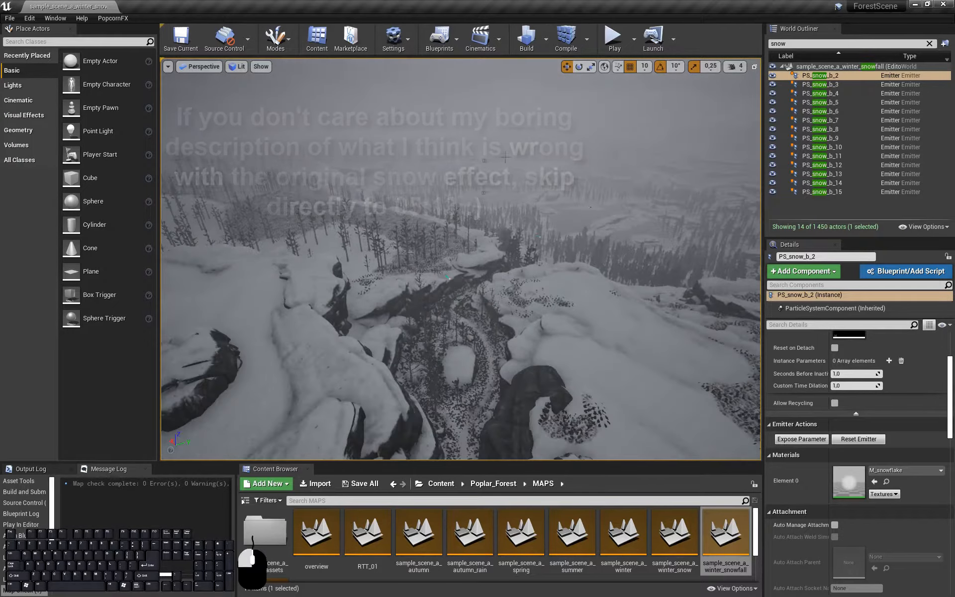
drag(505, 157, 542, 104)
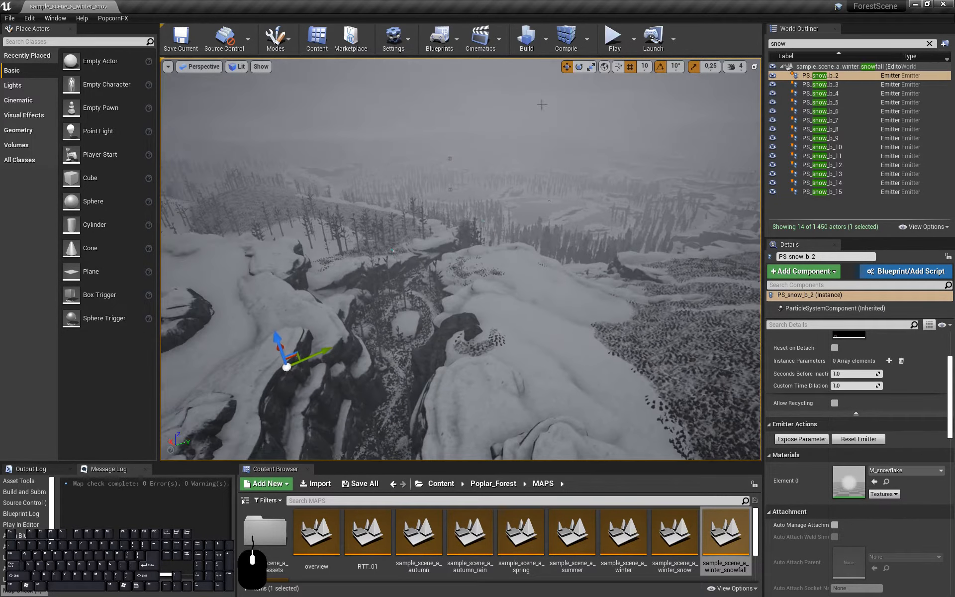
Step: Select the snow emitters one by one from PS_snow_b_4 through PS_snow_b_15 to see where each sits above the valley
click(853, 93)
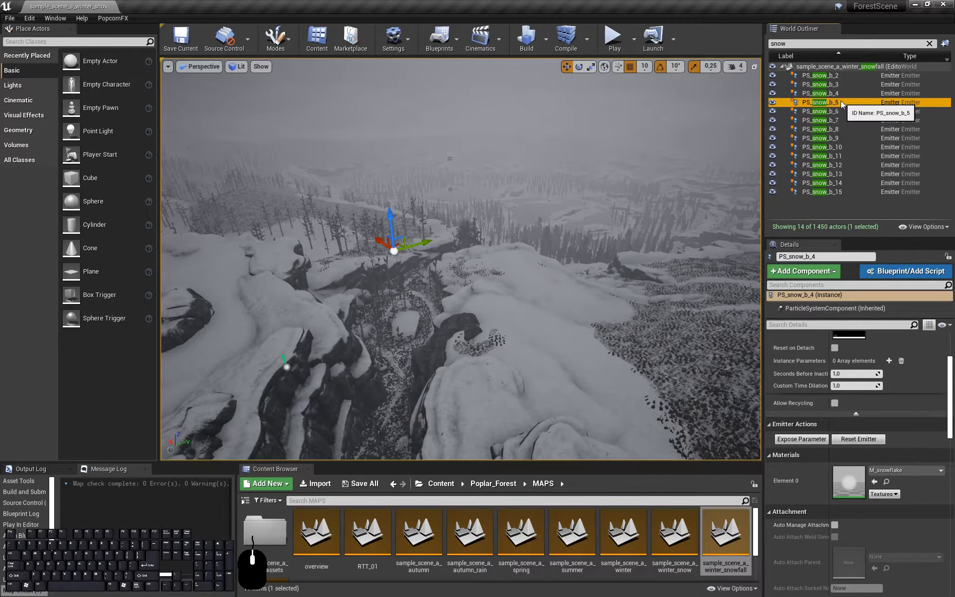
click(791, 102)
right_drag(547, 174, 522, 244)
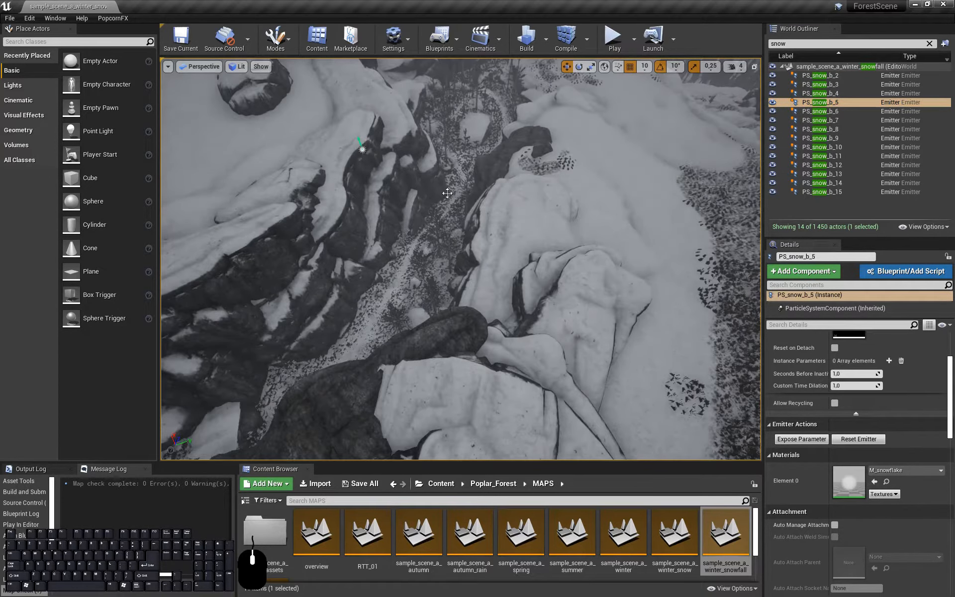
right_drag(492, 168, 459, 242)
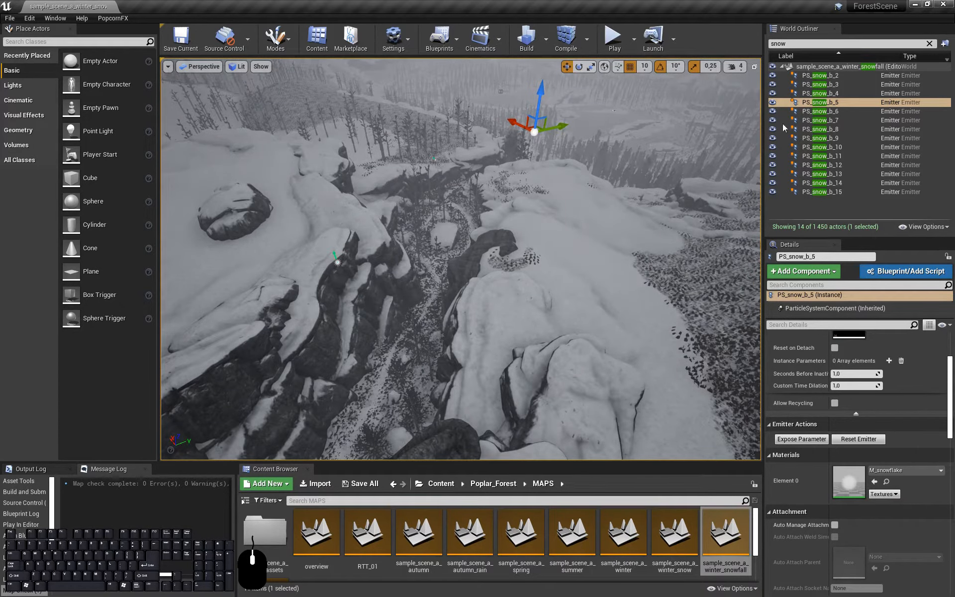
click(836, 113)
click(847, 120)
click(845, 131)
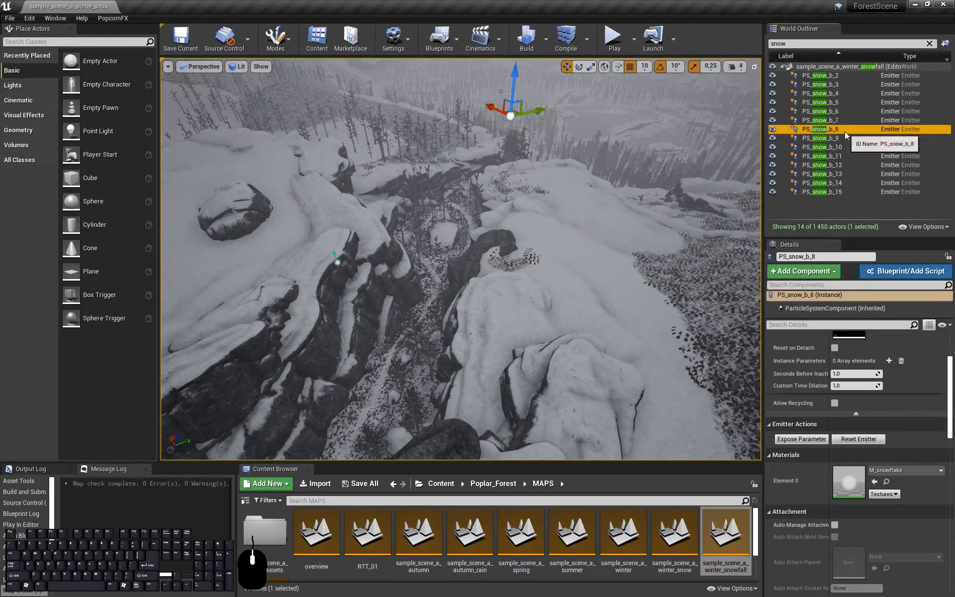
click(849, 138)
click(853, 147)
click(851, 156)
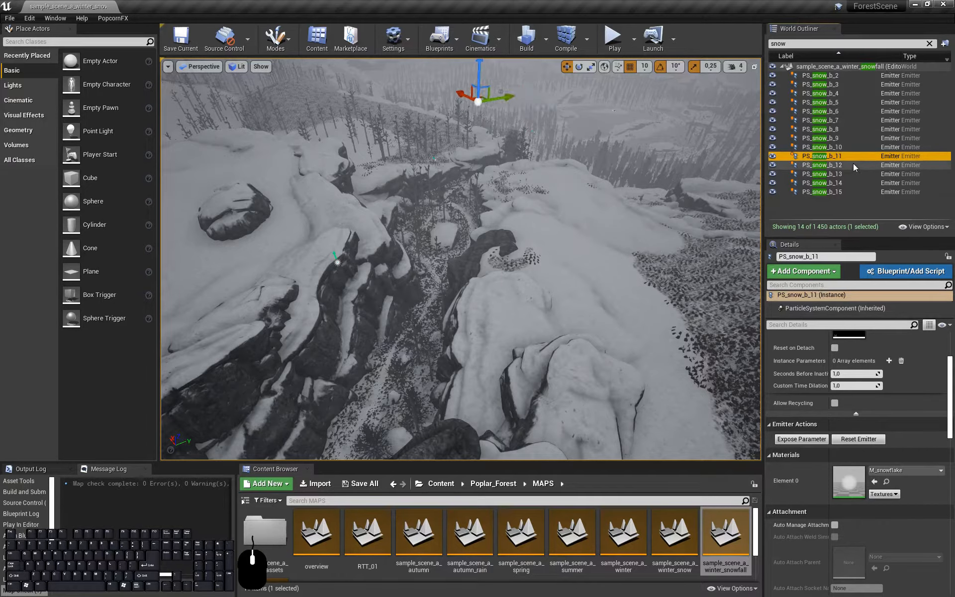
click(853, 165)
click(852, 174)
click(853, 183)
click(853, 191)
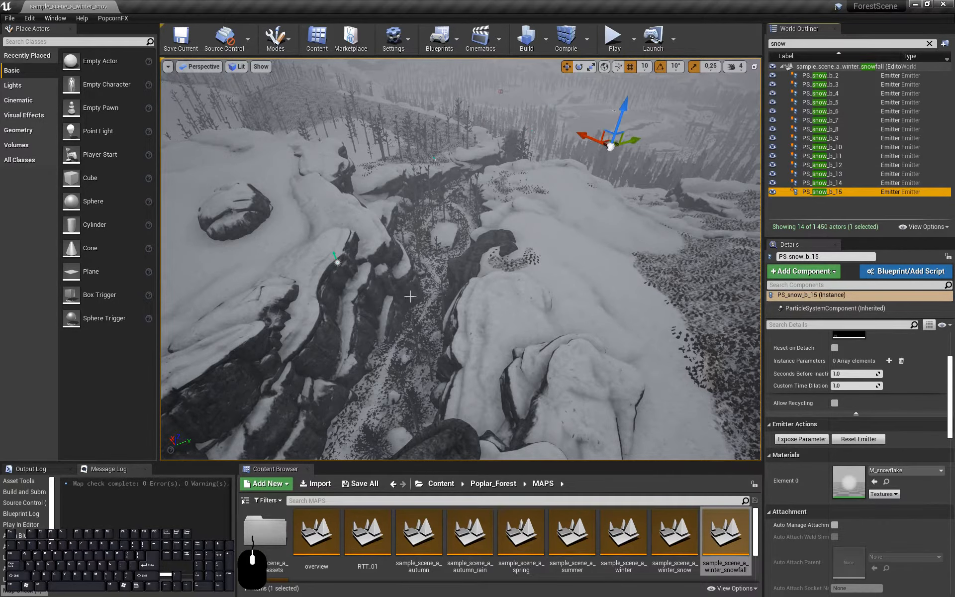
Step: Return to the forest path and open the PS_snow_b particle template of the PS_snow_b_15 emitter for editing
key(w)
right_drag(410, 296, 410, 296)
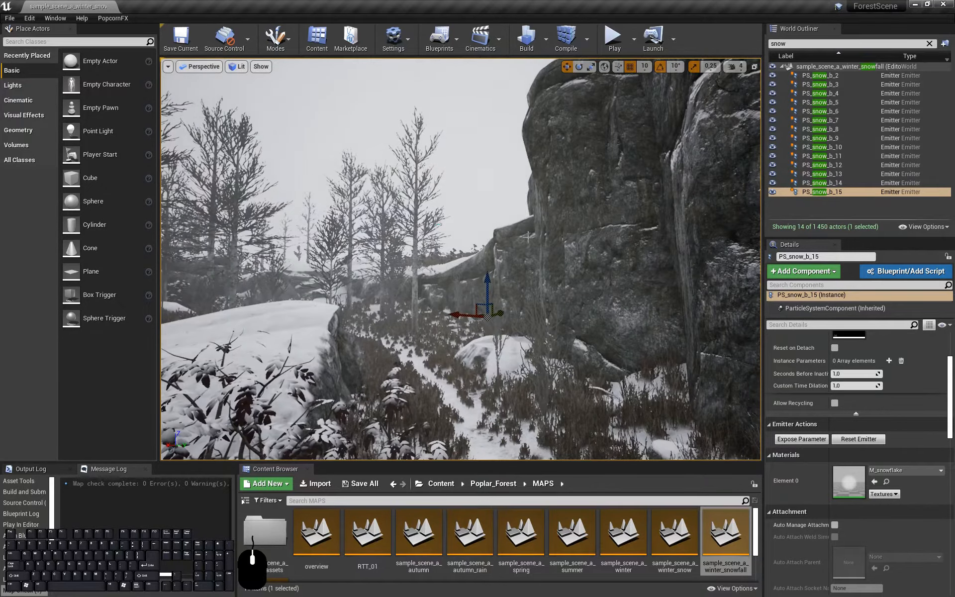
drag(458, 260, 458, 261)
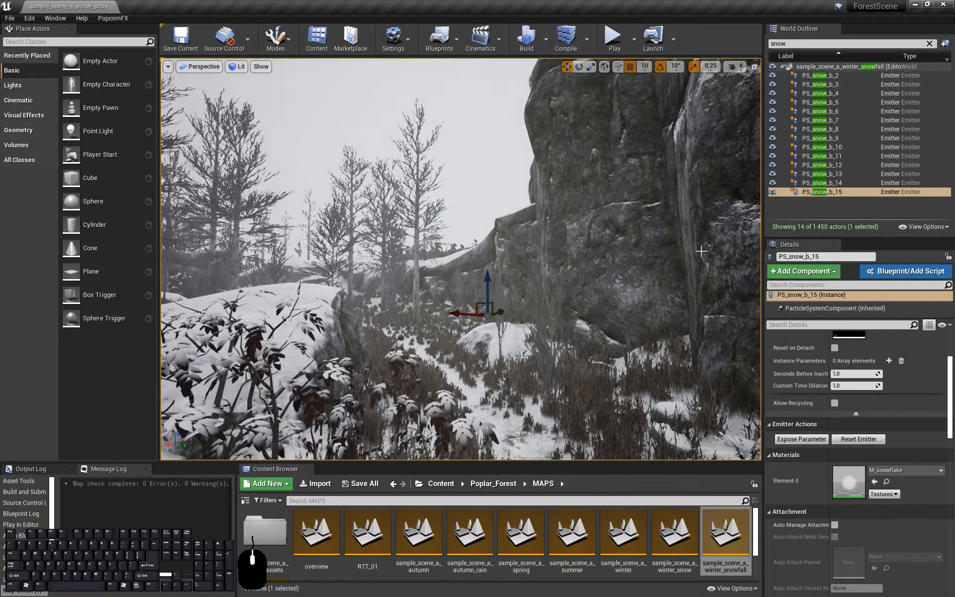
scroll(876, 347, up, 3)
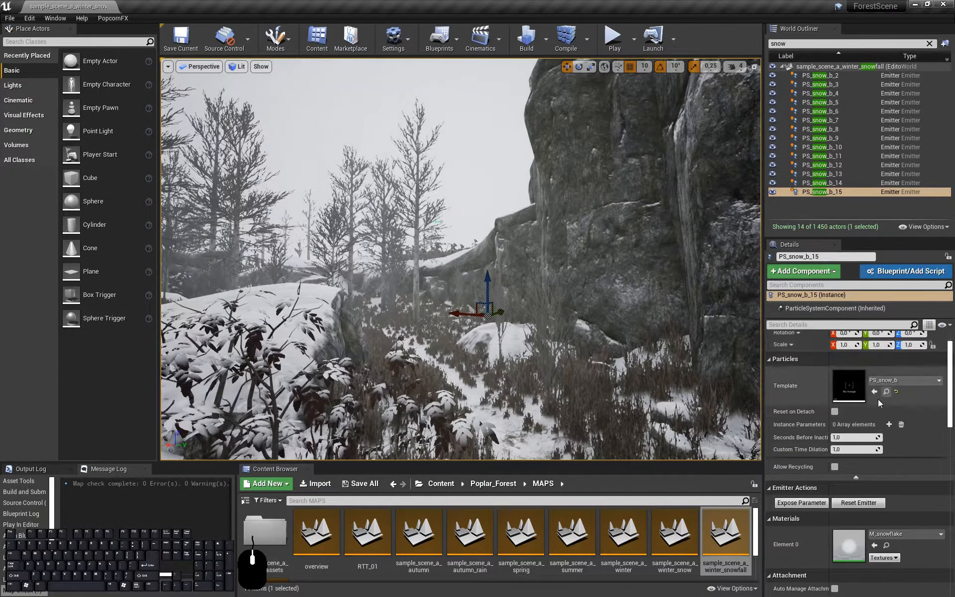
double_click(848, 386)
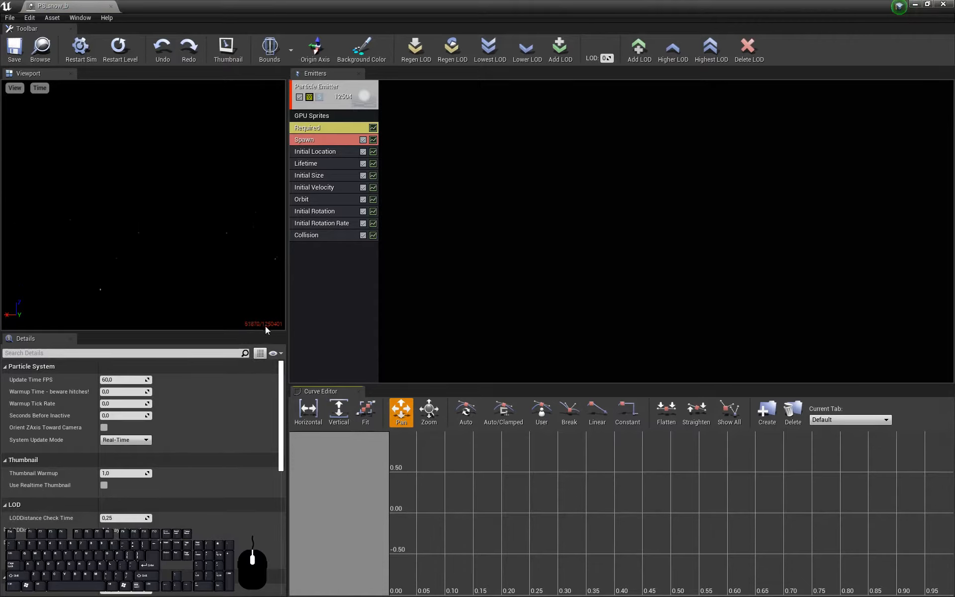
Step: Switch the particle preview to the Wireframe view mode and enlarge the preview area in both width and height
drag(264, 326, 264, 323)
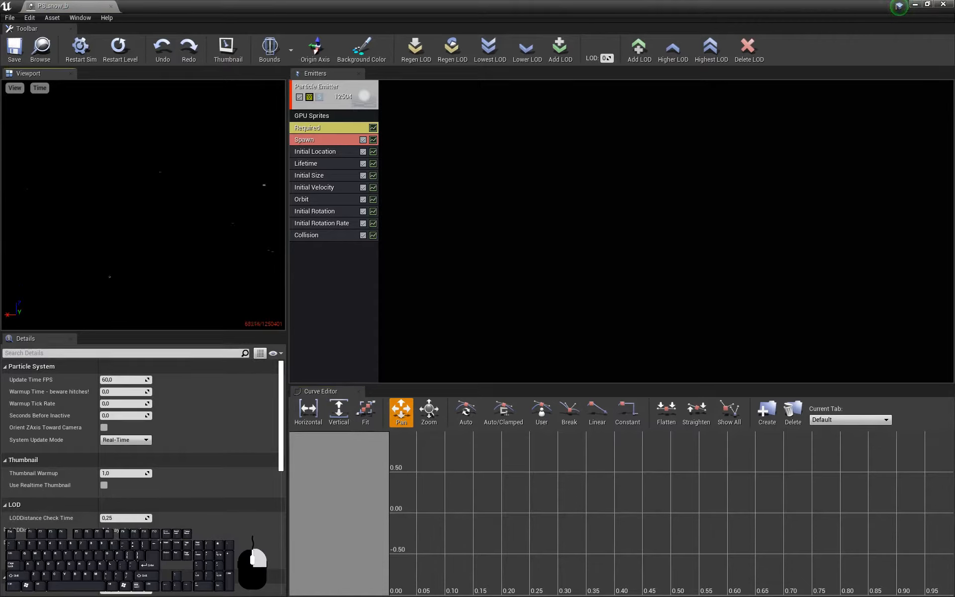
click(15, 87)
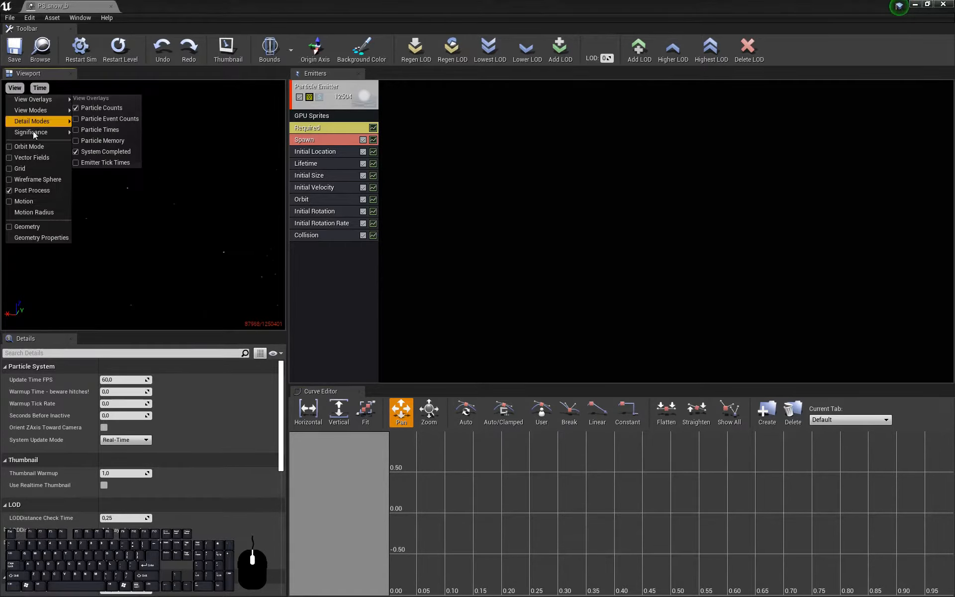
mouse_move(51, 111)
click(95, 120)
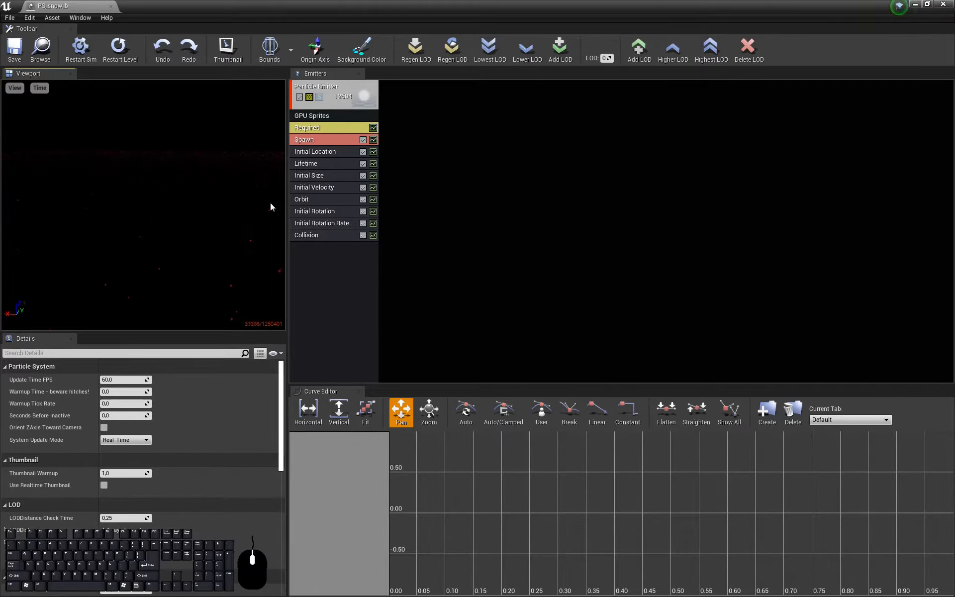
drag(288, 221, 525, 219)
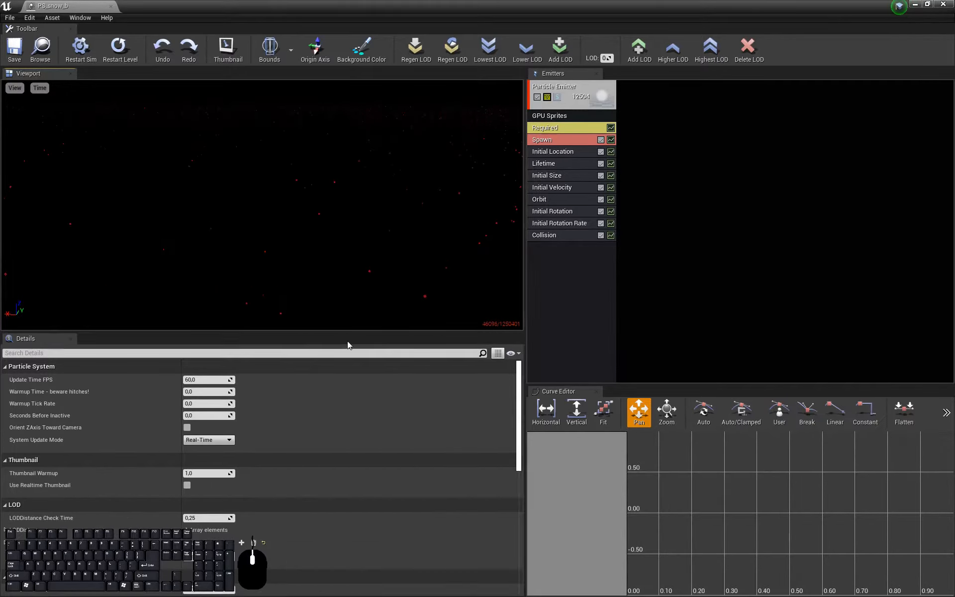
drag(348, 332, 348, 490)
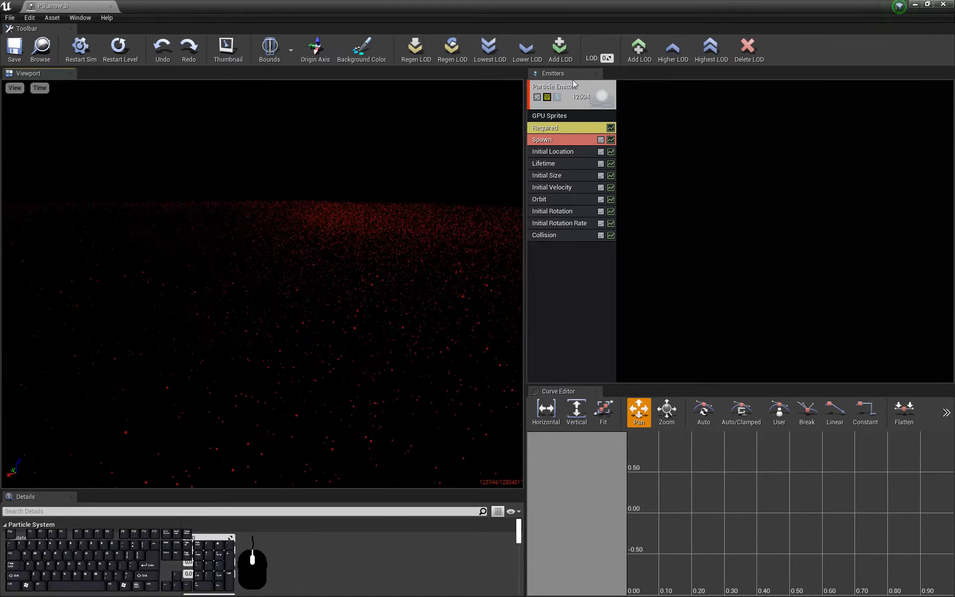
Step: Examine the spawned snow particles from several angles, then make room for the details and inspect the Initial Location module
drag(326, 227, 313, 228)
right_drag(314, 227, 229, 233)
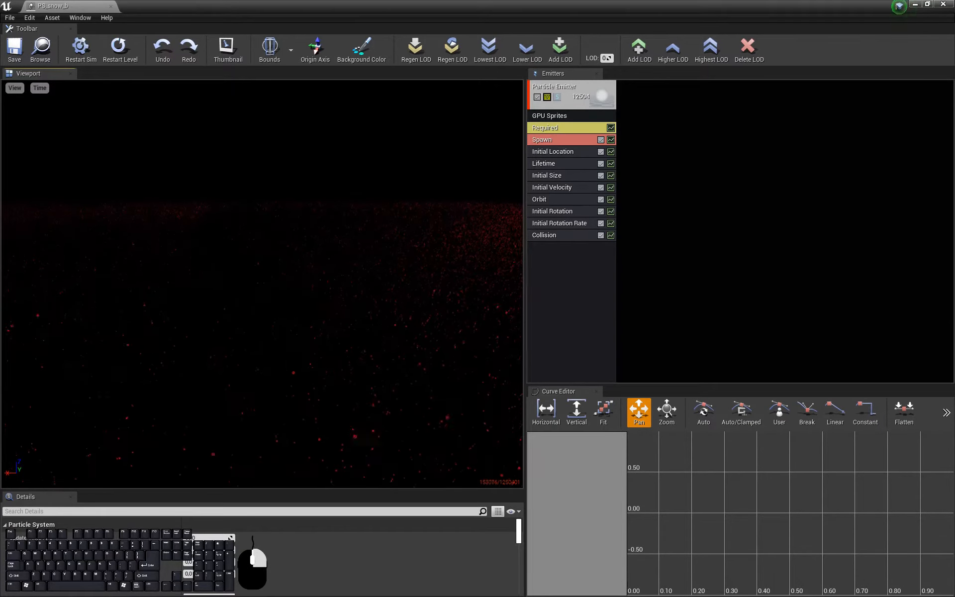
right_drag(440, 287, 393, 275)
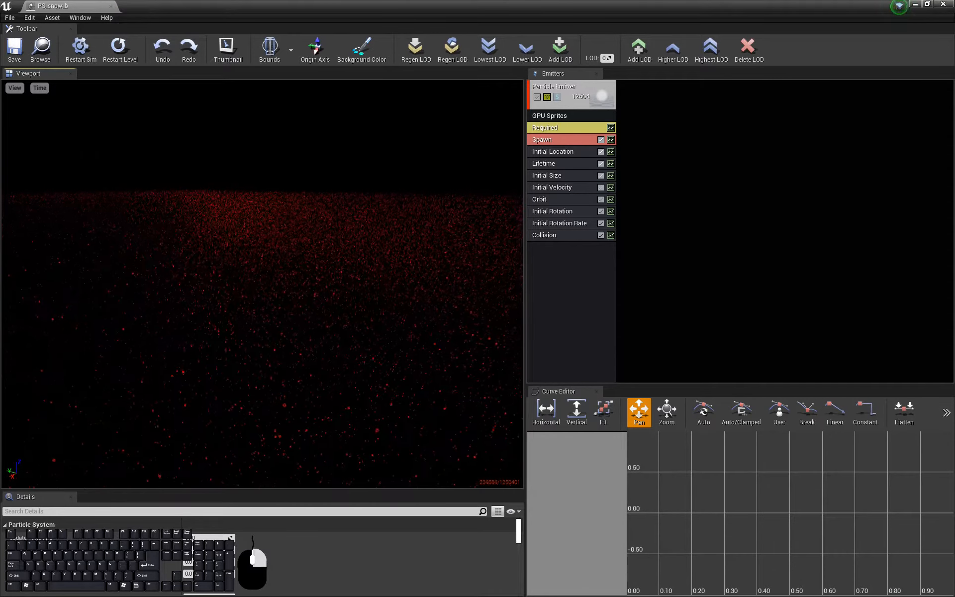
right_drag(262, 283, 301, 286)
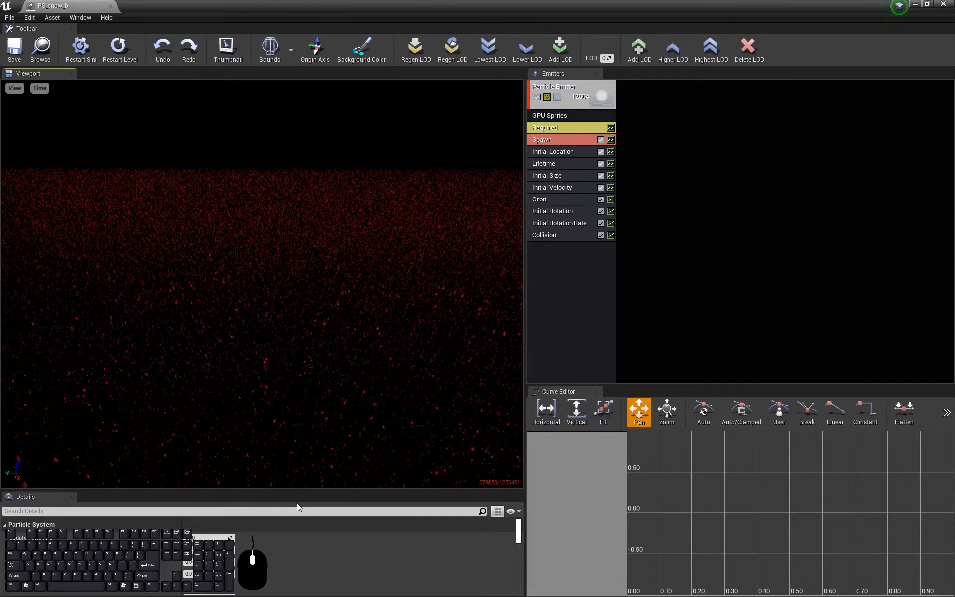
drag(298, 490, 306, 392)
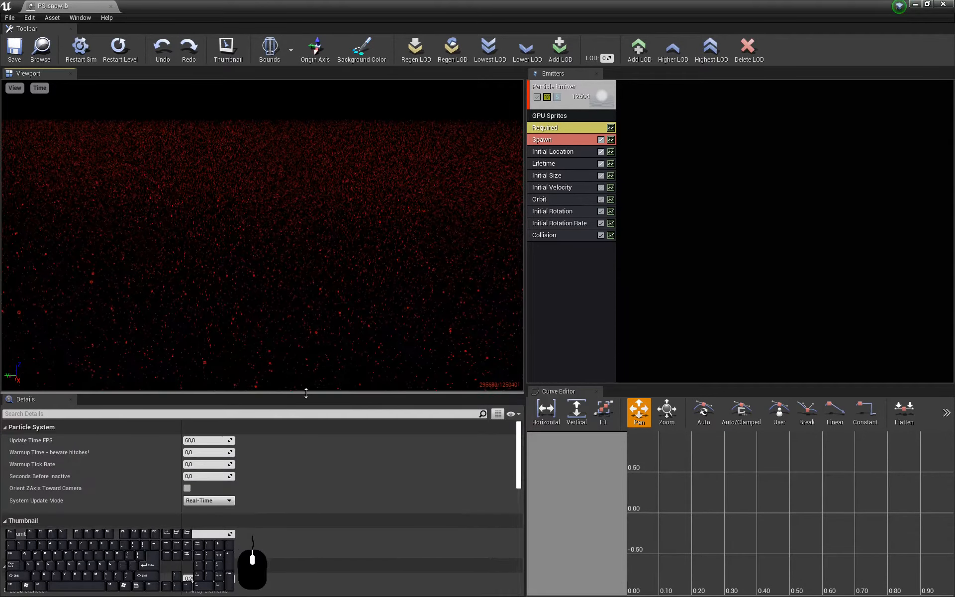
click(583, 151)
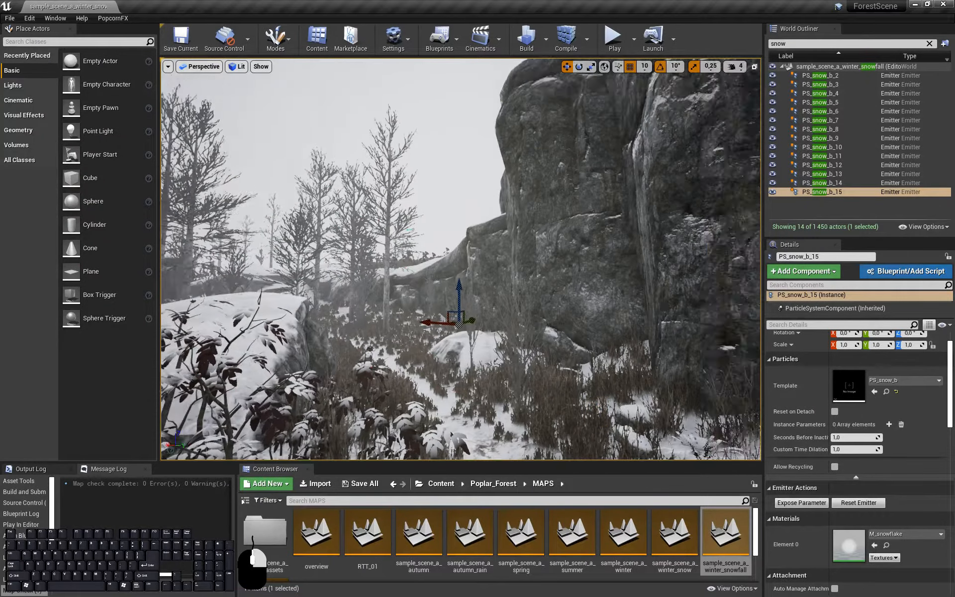
Step: Back in the level, select PS_snow_b_5 and PS_snow_b_3 and examine their positions in the sky above the trees
right_drag(640, 237, 664, 182)
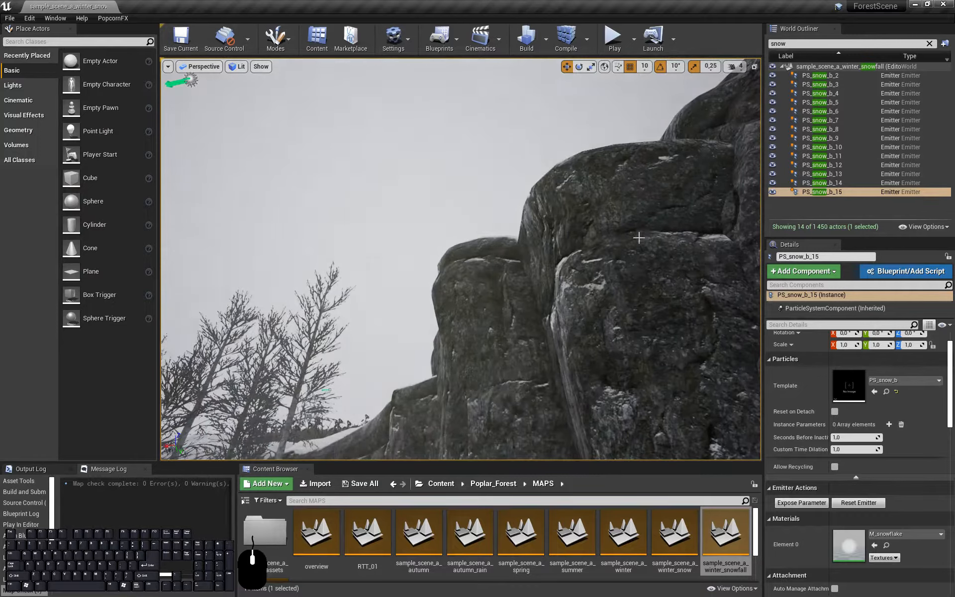
click(852, 102)
key(f)
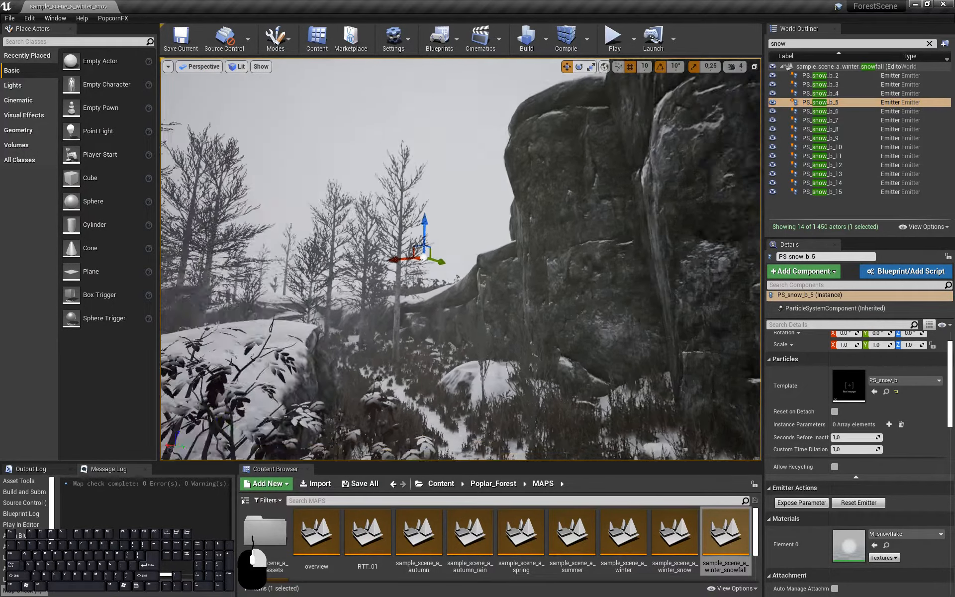
right_drag(692, 149, 640, 64)
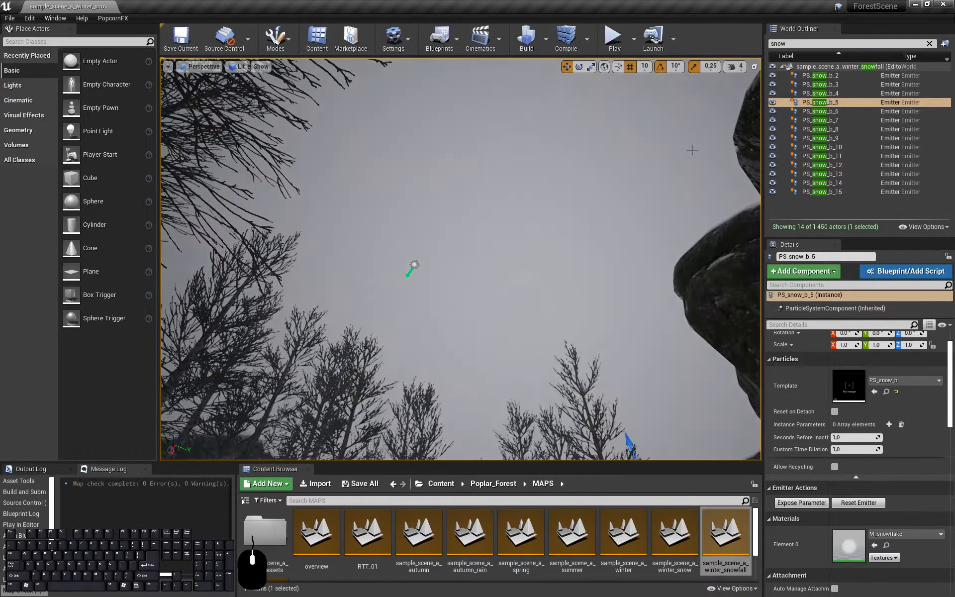
click(857, 88)
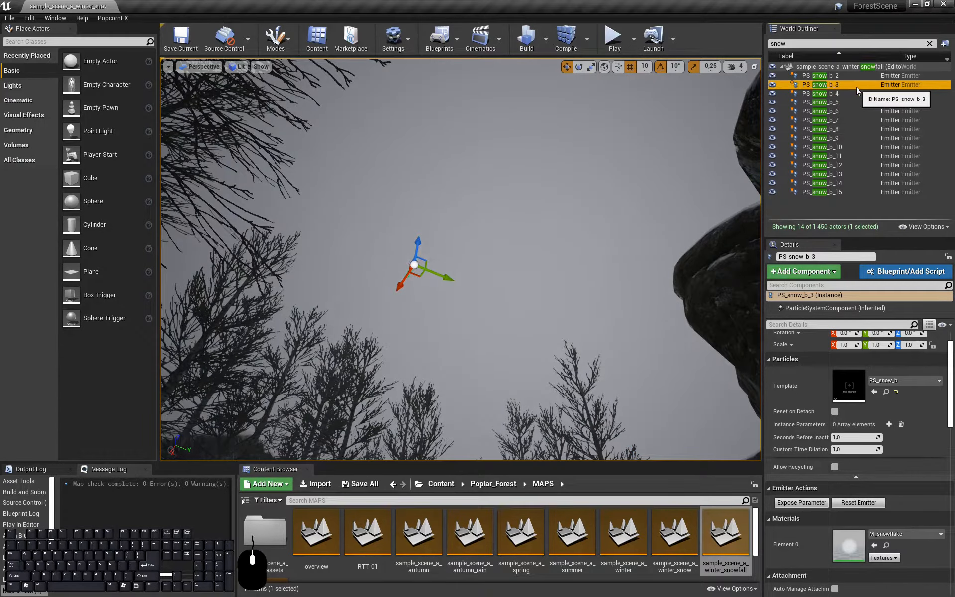
right_drag(614, 182, 511, 174)
key(s)
key(w)
key(s)
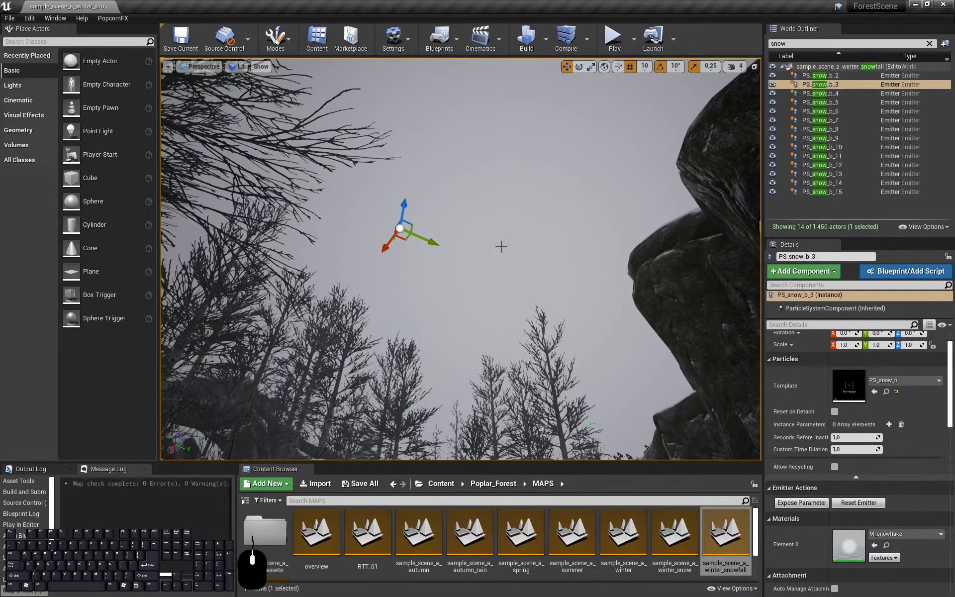
Step: Play the level beside the snowy rock cliff to check how the original snowfall looks, then stop the simulation
right_drag(501, 246, 631, 207)
key(w)
key(w)
key(w)
key(w)
key(w)
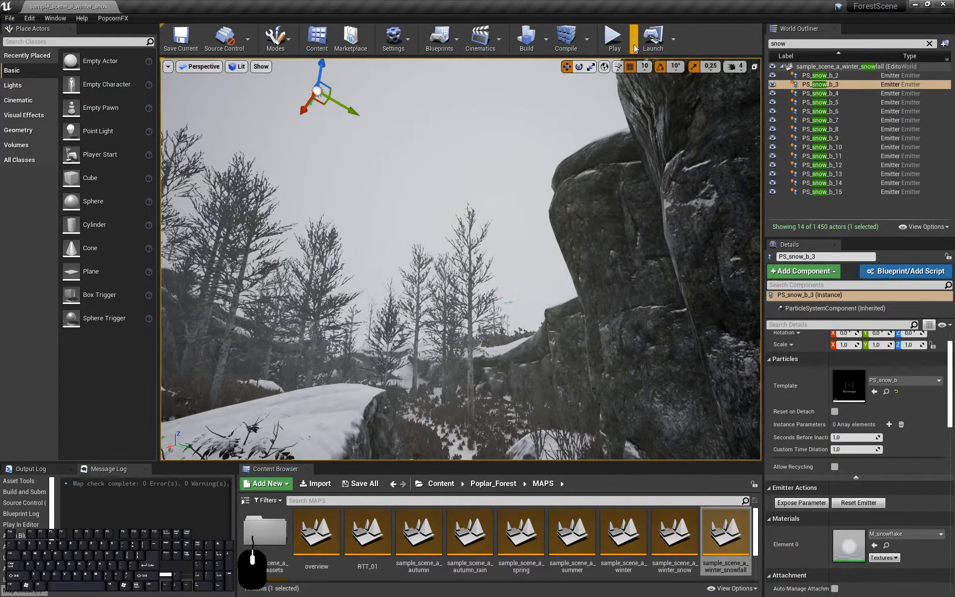
key(alt+p)
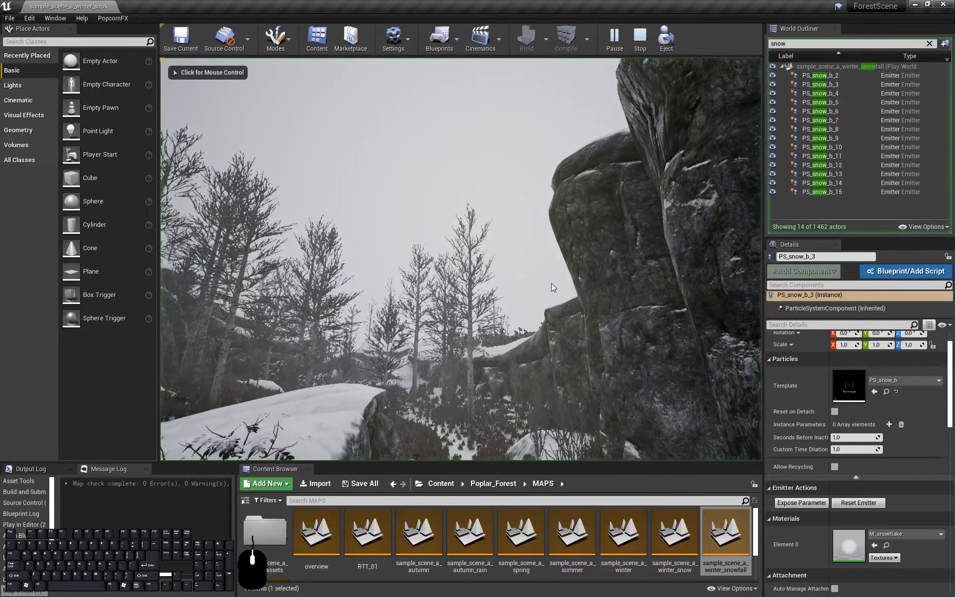
click(551, 283)
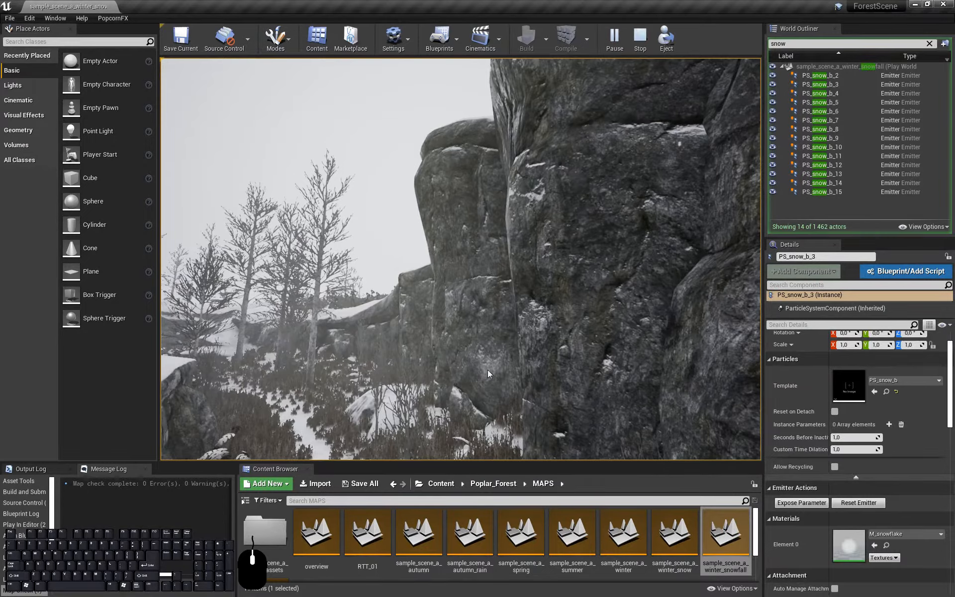
key(Escape)
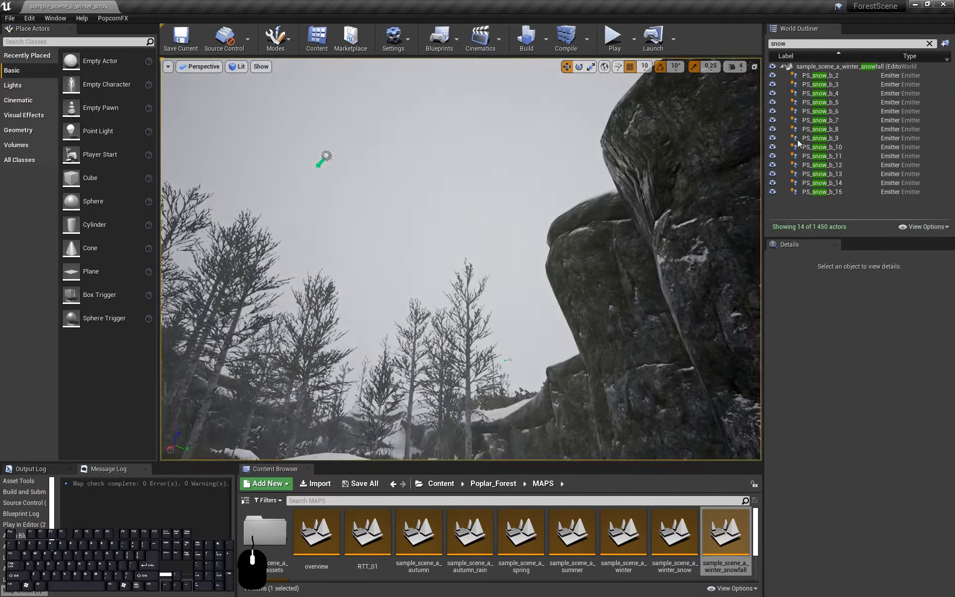
Step: Select the PS_snow_b_4 and PS_snow_b_5 emitters and examine their positions and falling particles in the sky and along the path
click(846, 92)
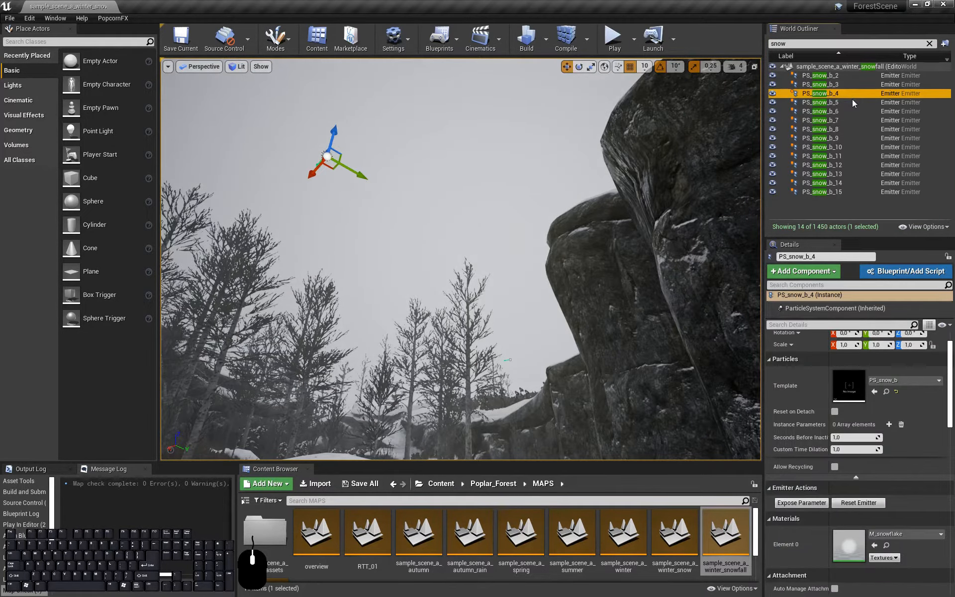
click(852, 102)
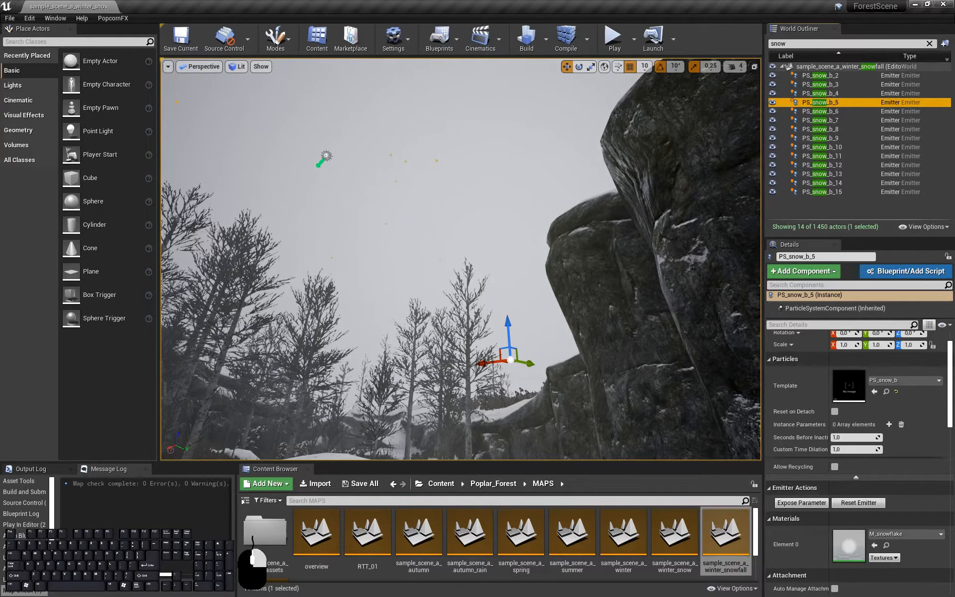
key(w)
right_drag(461, 258, 452, 331)
right_drag(461, 259, 472, 122)
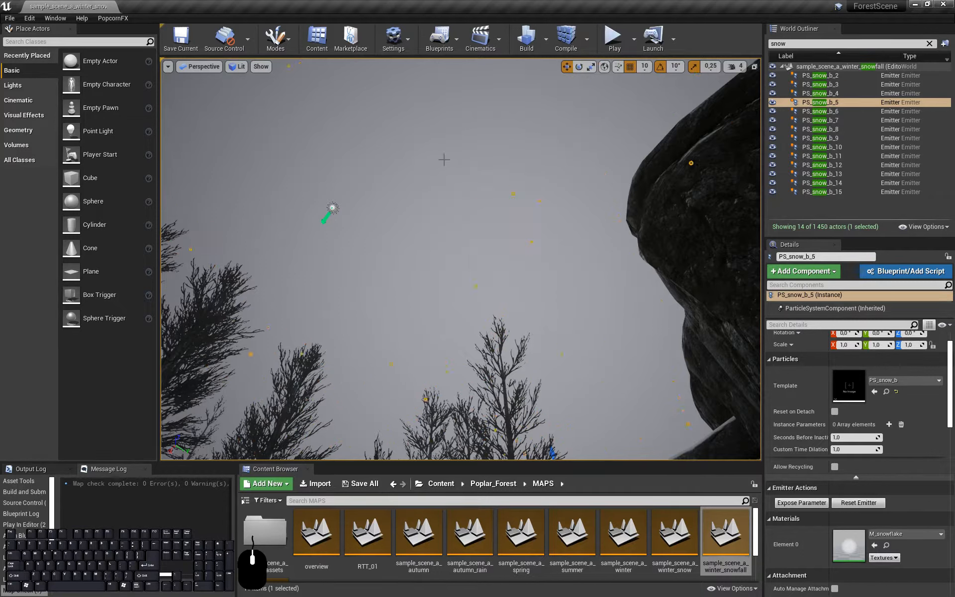
right_drag(448, 151, 495, 373)
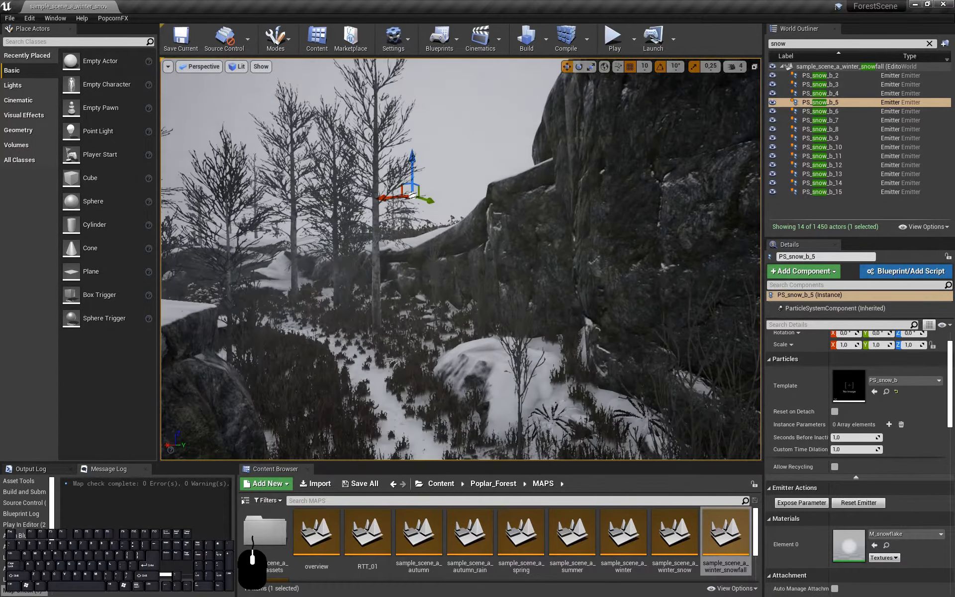
Step: Delete the PS_snow_b_2, PS_snow_b_3 and PS_snow_b_4 emitters from the level
click(837, 76)
shift+click(866, 94)
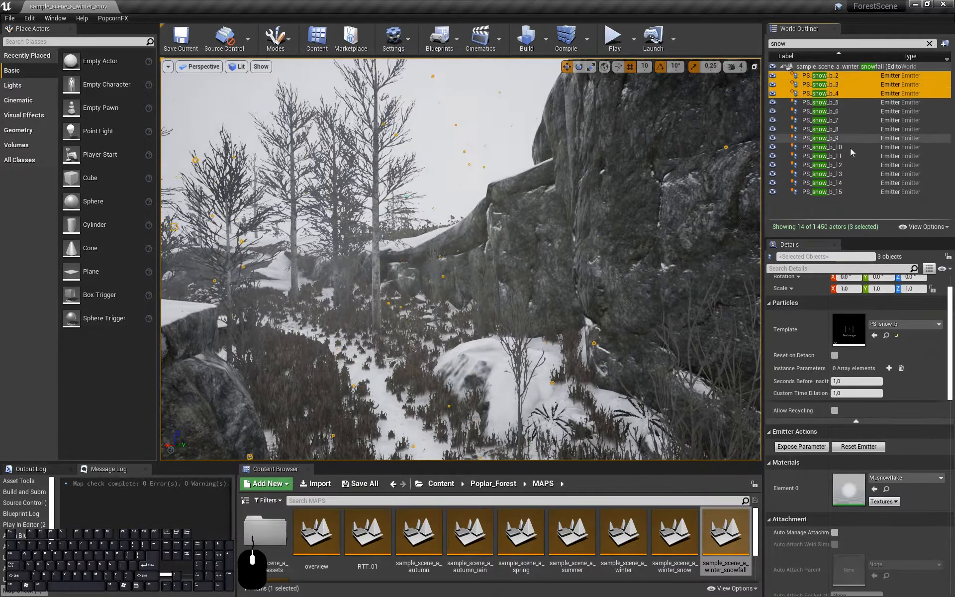
key(Delete)
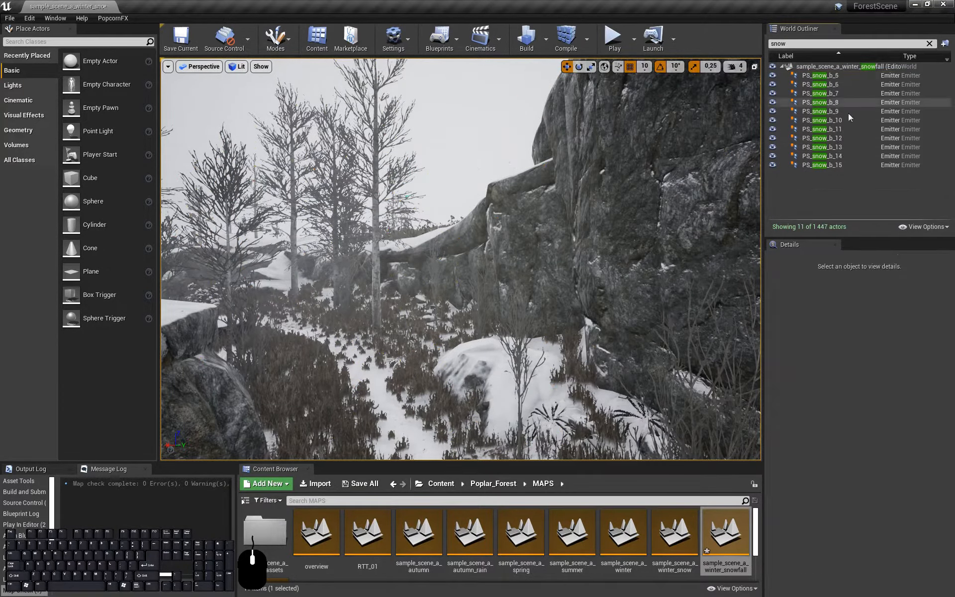
Step: Delete the emitters PS_snow_b_6 through PS_snow_b_15 and select PS_snow_b_5
click(845, 85)
shift+click(851, 167)
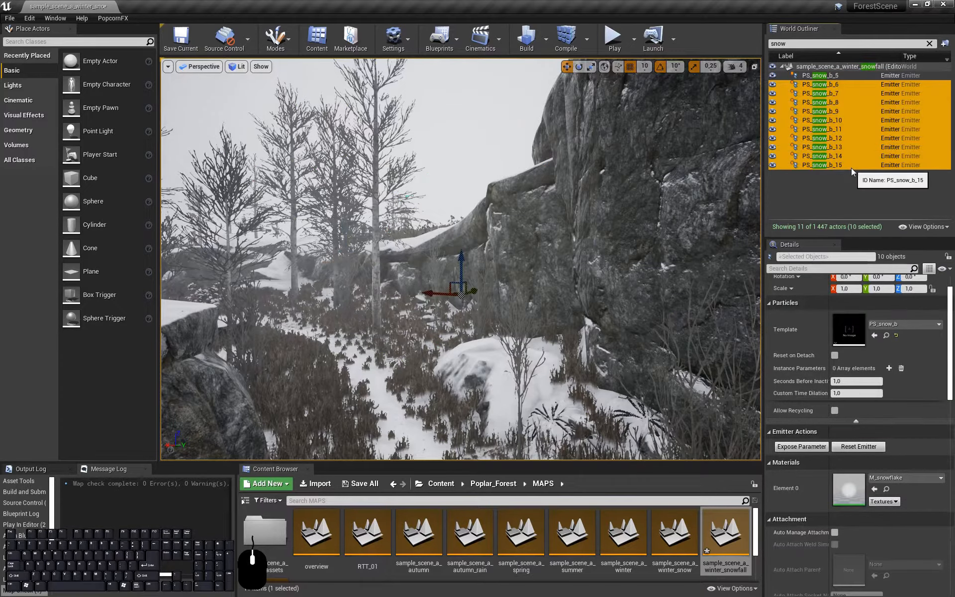
key(Delete)
click(855, 76)
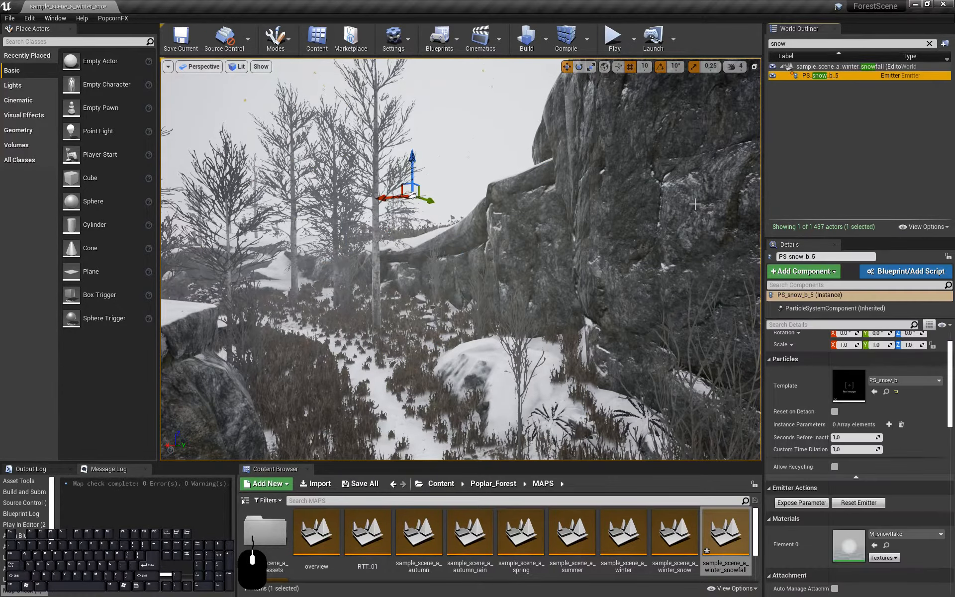
Step: Go to the forest path between the boulders and display the particle statistics with the console command stat GPUParticles
right_drag(461, 259, 378, 289)
key(w)
key(d)
key(w)
key(s)
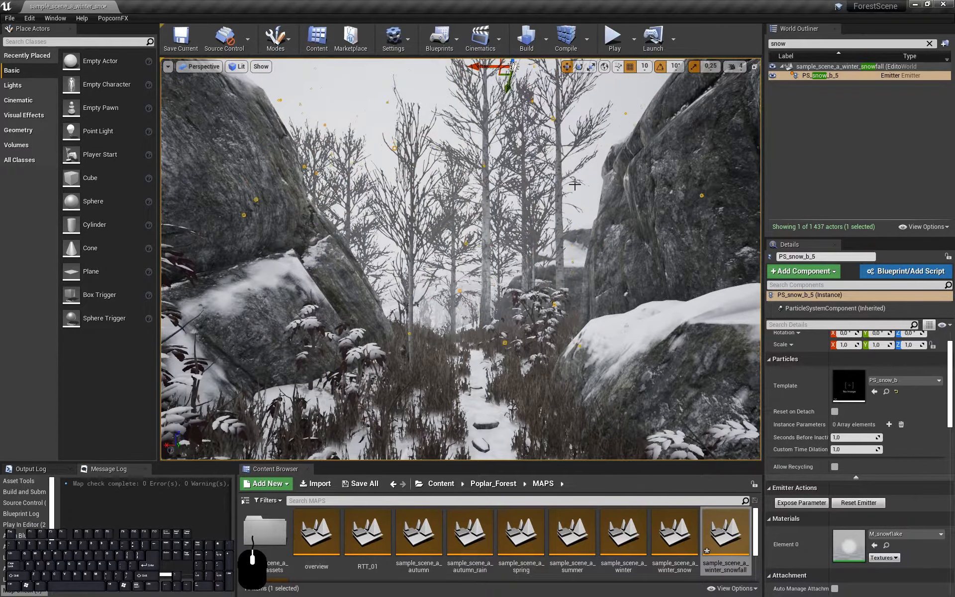
key(grave)
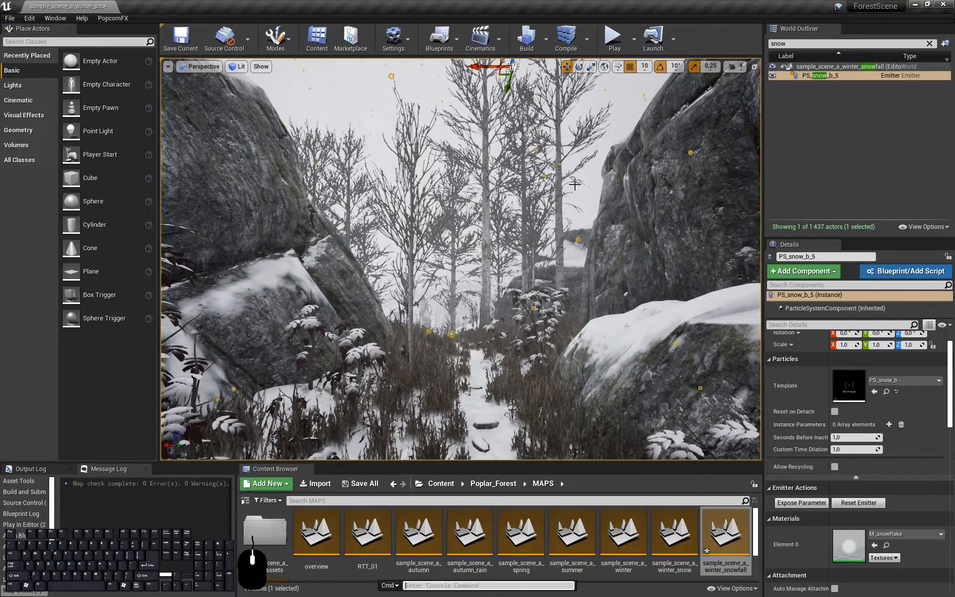
text(stat)
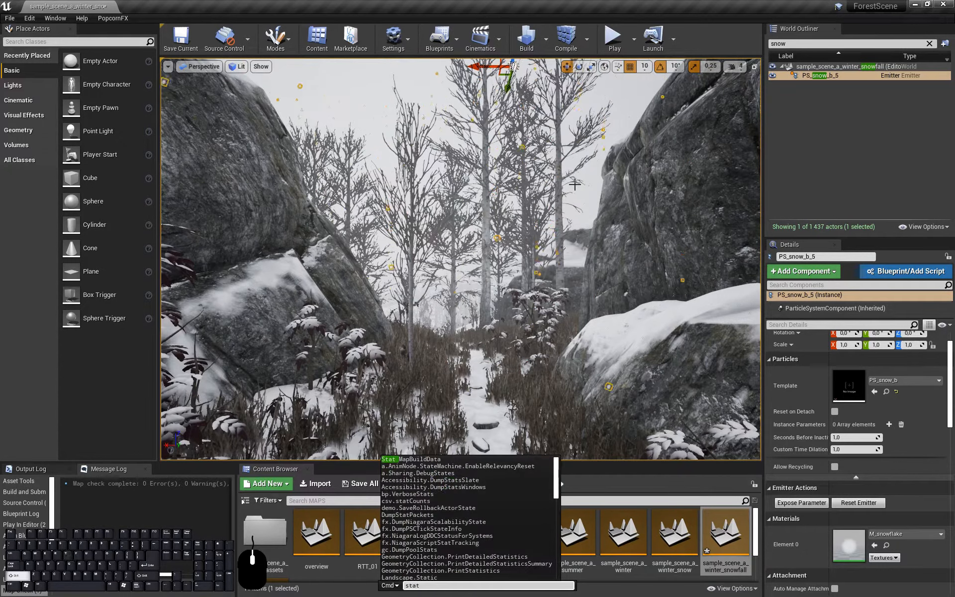
text( gpuparticles)
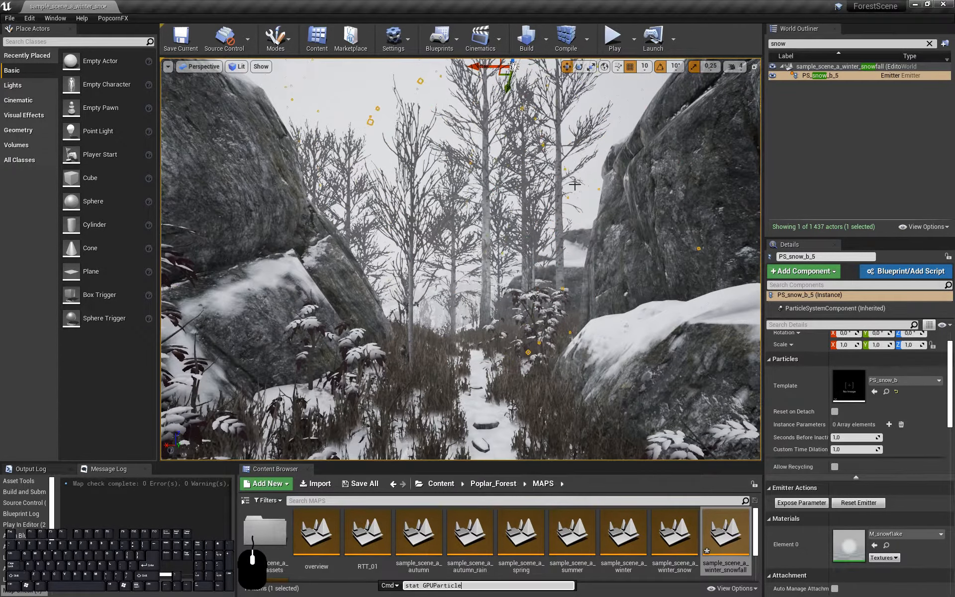
key(Return)
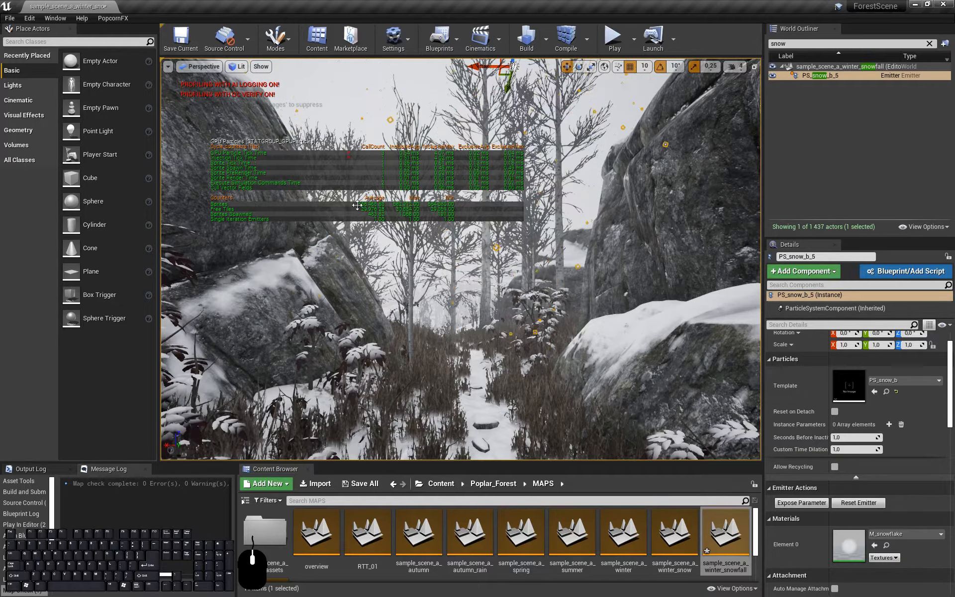
Step: Examine the statistics of PS_snow_b_5 alone, then restore PS_snow_b_6 through PS_snow_b_15 and briefly play the level to compare
key(s)
right_drag(367, 204, 549, 204)
key(w)
key(a)
key(w)
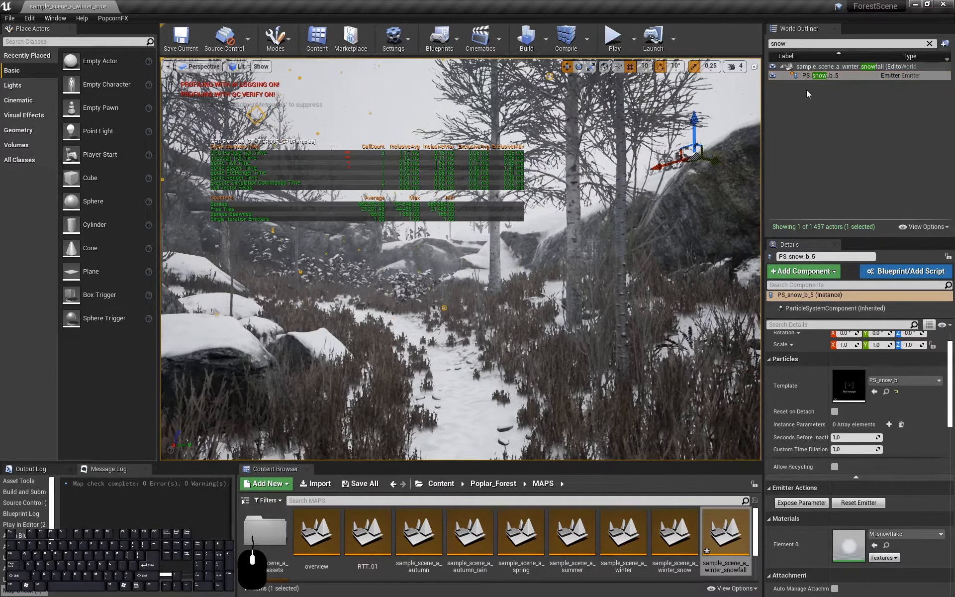
click(827, 113)
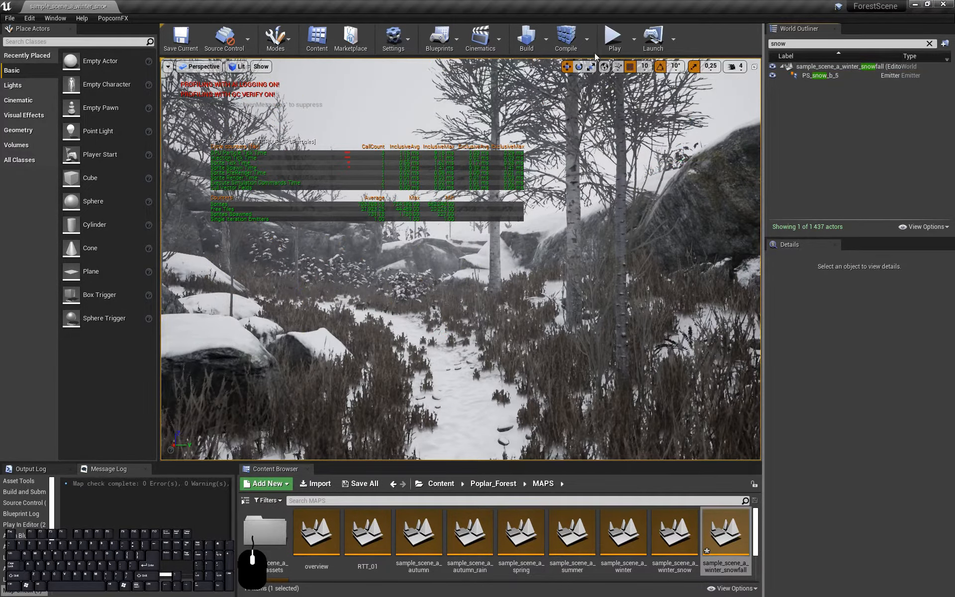
click(614, 38)
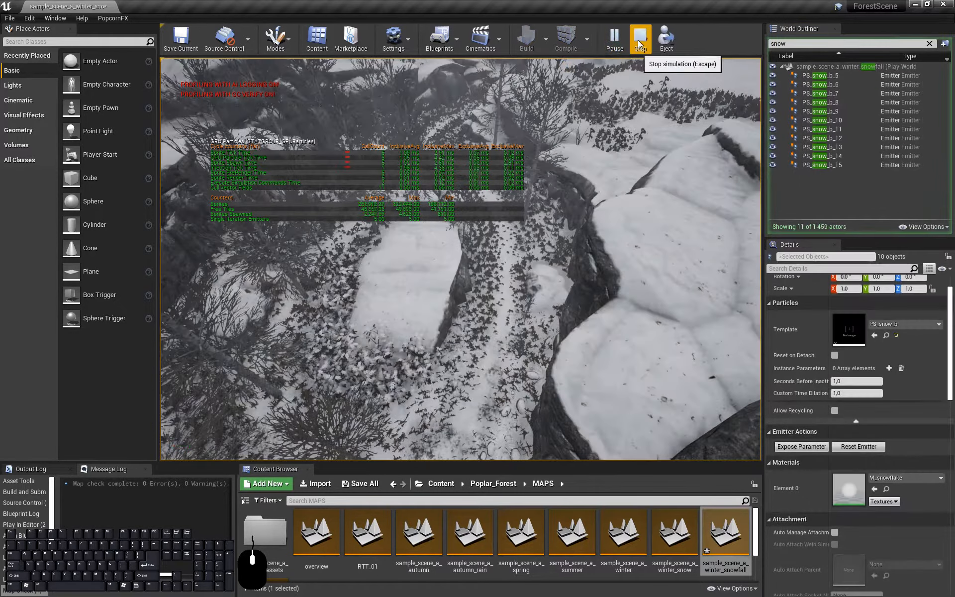
click(640, 44)
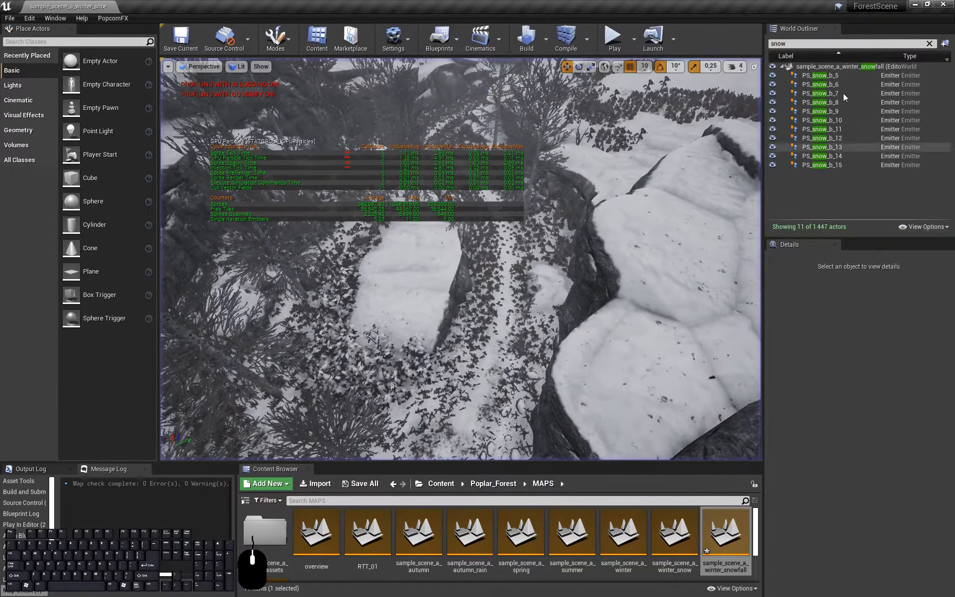
Step: Delete all remaining snow emitters, PS_snow_b_5 through PS_snow_b_15, from the level
click(839, 75)
shift+click(839, 164)
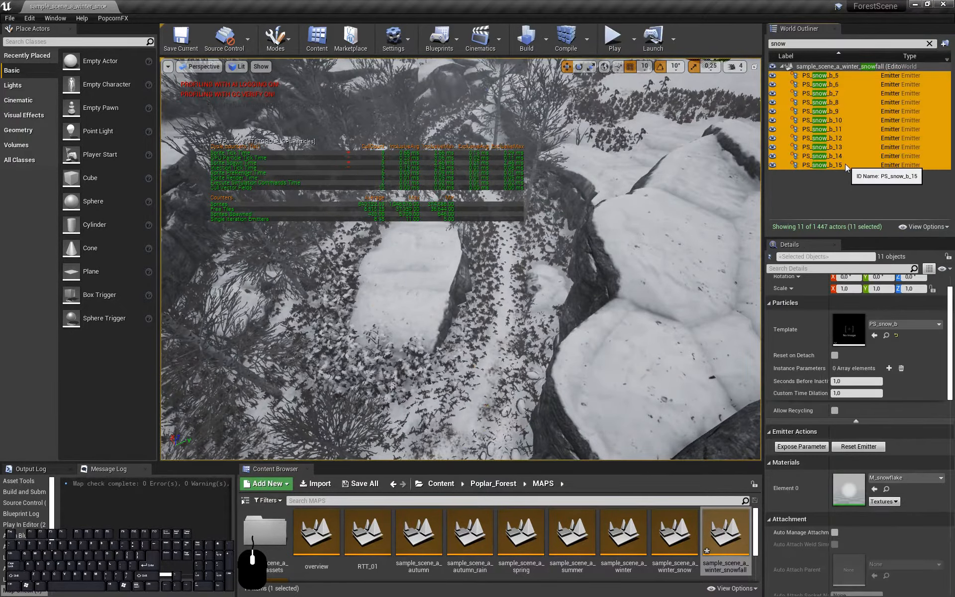
key(Delete)
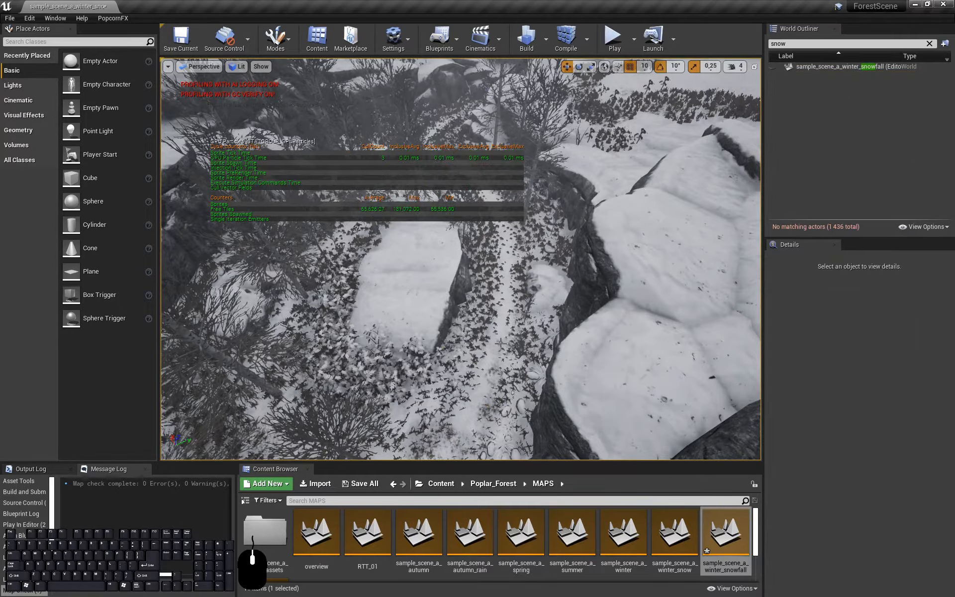
Step: Hide the particle statistics with the console command stat GPUParticles and bring the view back down to the snowy path
key(grave)
text(sta)
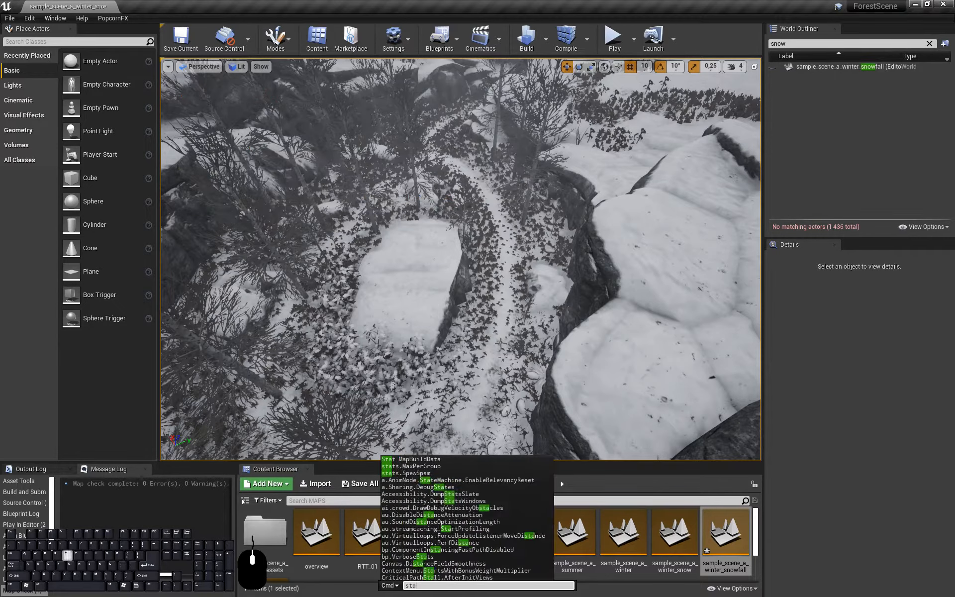
text(tGPUParti)
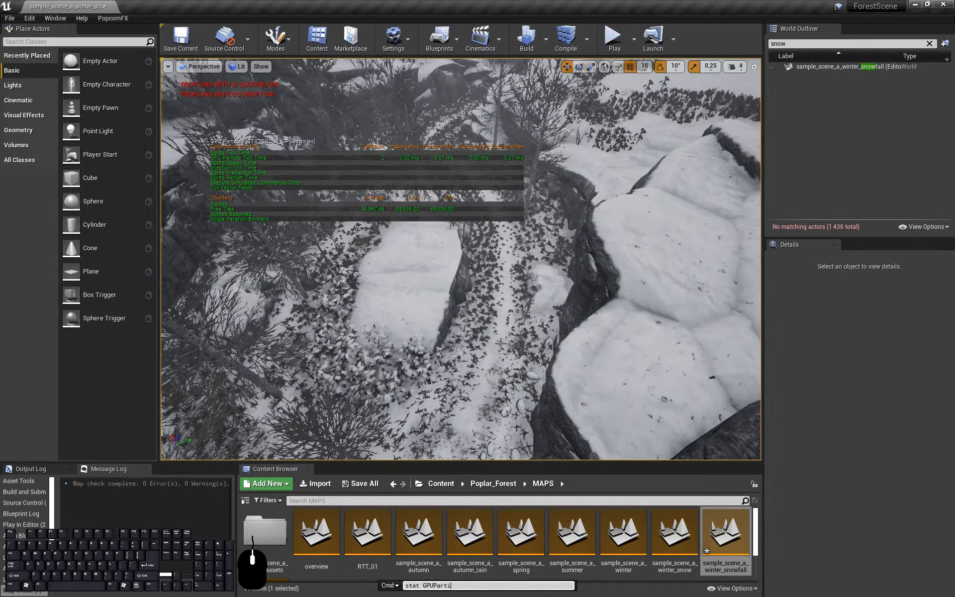
text(cle)
key(Return)
mouse_move(450, 234)
right_down()
mouse_move(449, 309)
mouse_move(460, 303)
mouse_move(455, 184)
mouse_move(455, 286)
mouse_move(468, 238)
right_up()
key(w)
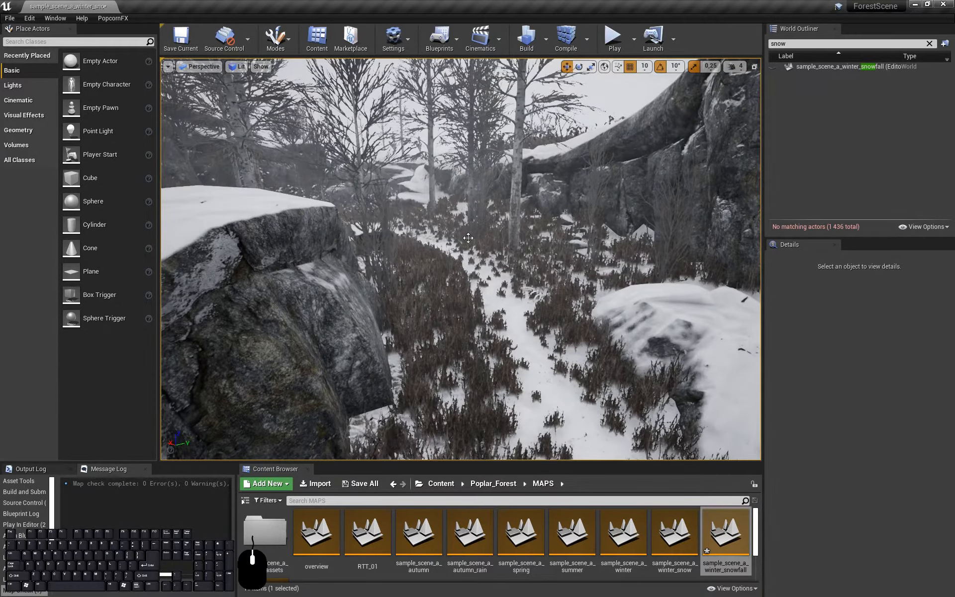
right_drag(546, 240, 537, 225)
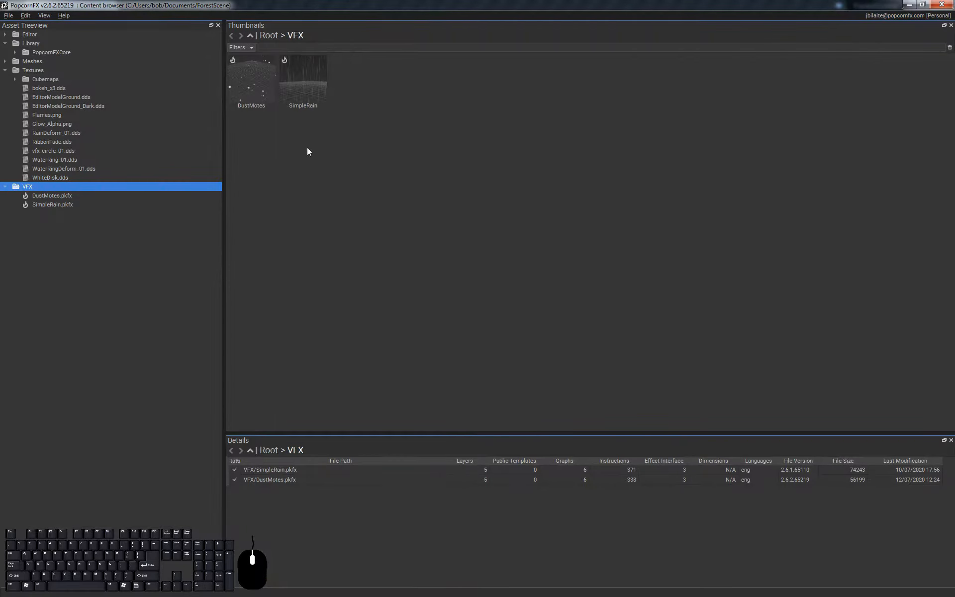
Step: Switch to PopcornFX, review the DustMotes and SimpleRain effects in the VFX folder, and open DustMotes
click(255, 78)
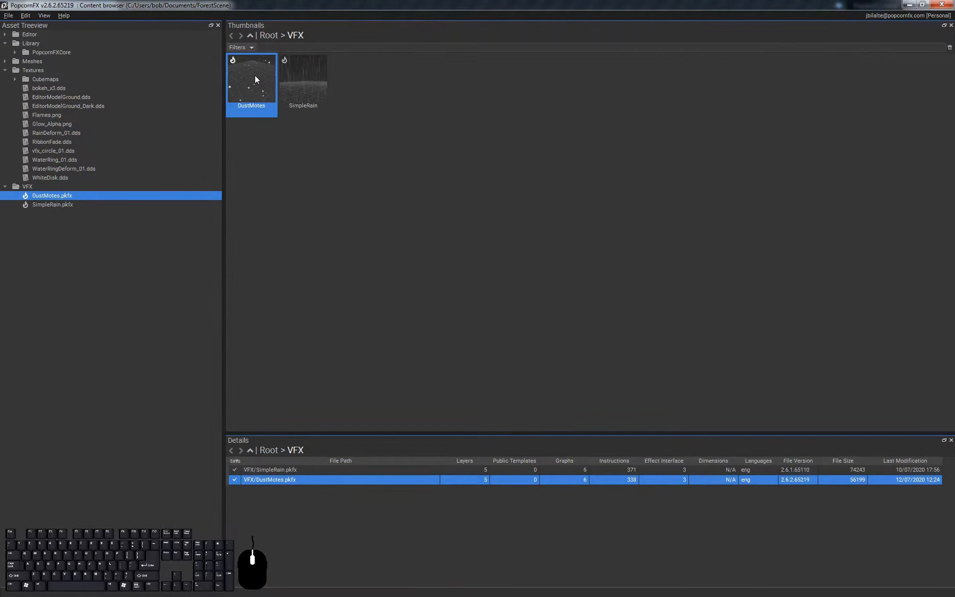
click(297, 74)
click(239, 86)
click(249, 120)
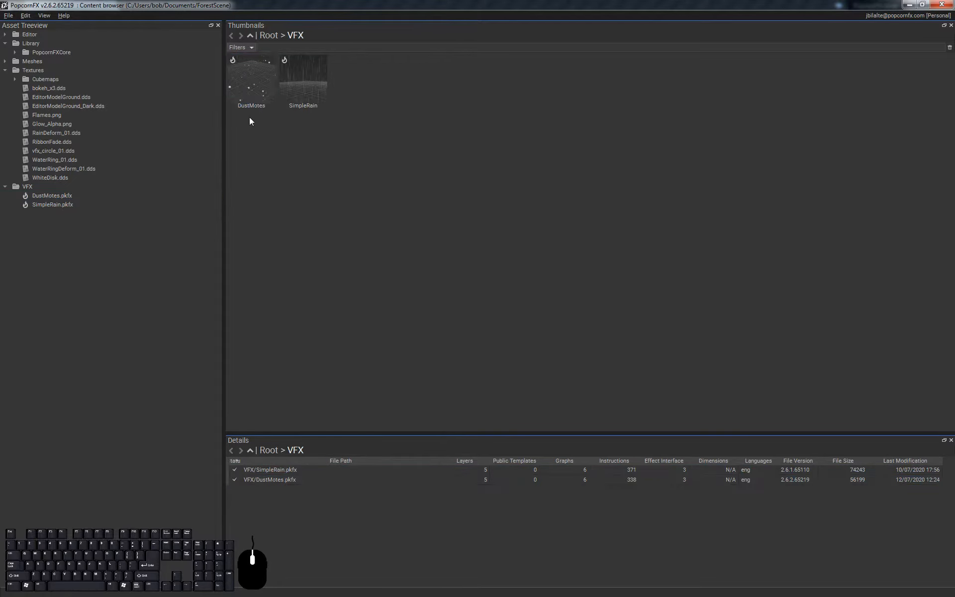
double_click(248, 75)
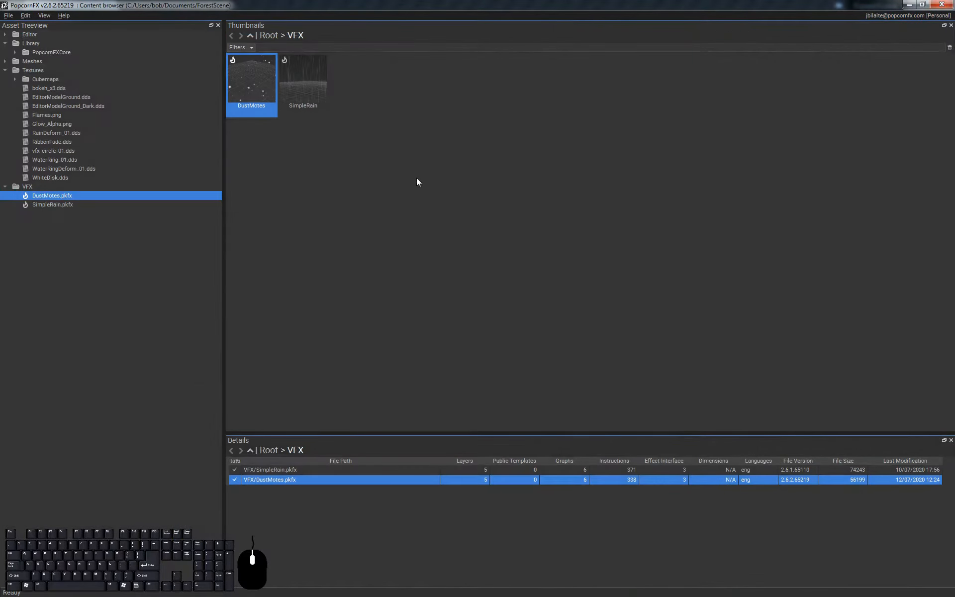
Step: Create a new Empty effect named EnvironmentTemplates in the VFX folder, keeping the option to open the asset enabled
right_click(374, 113)
mouse_move(390, 113)
click(535, 136)
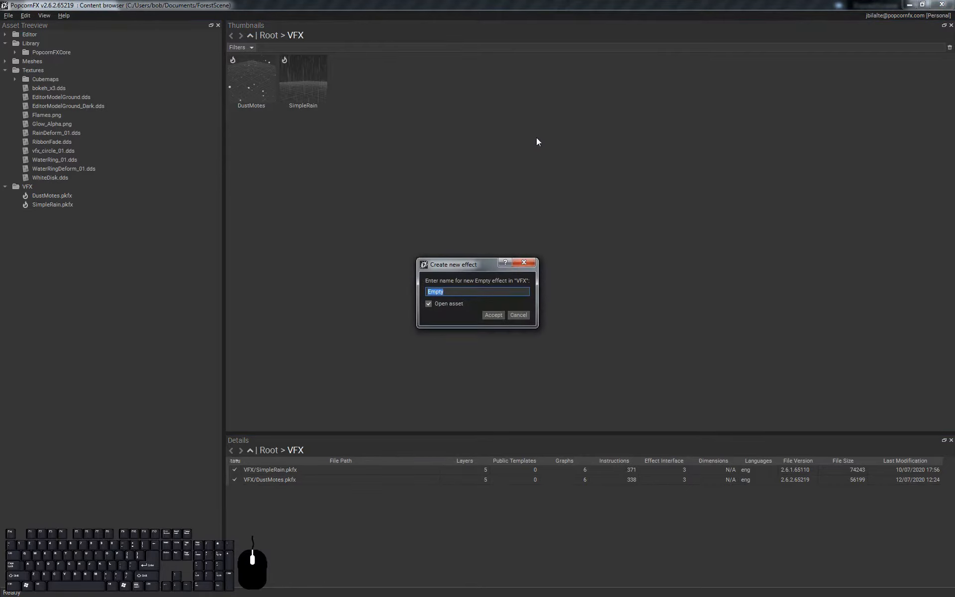
text(EnvironmentTemplates)
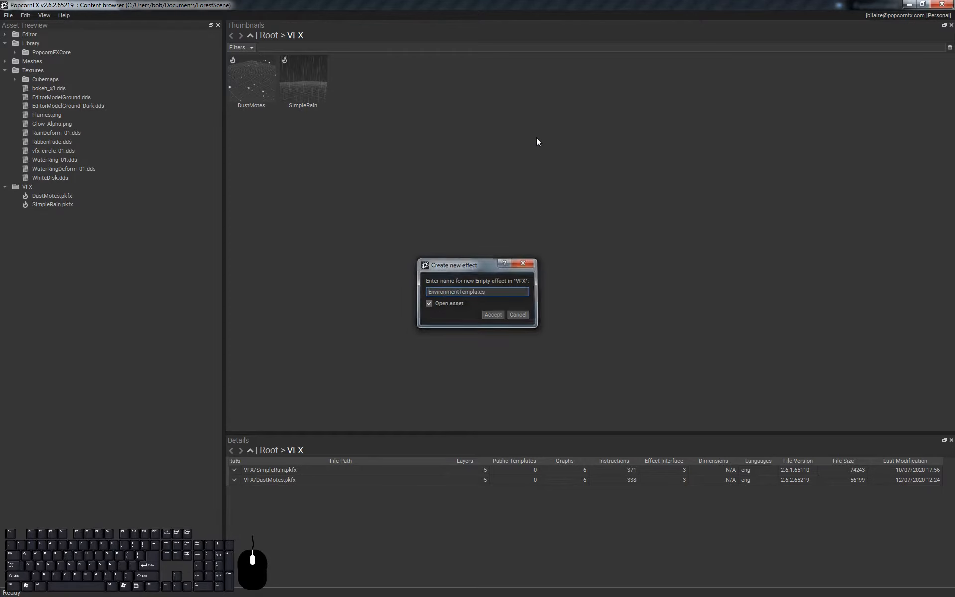
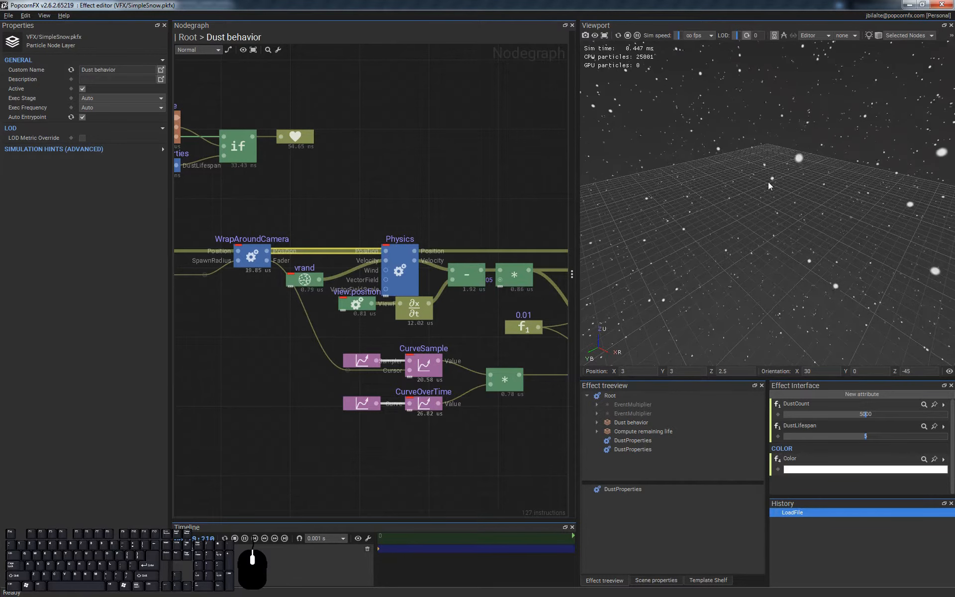
Step: Delete the vrand node feeding the Physics velocity and set the Physics node's wind to 0, 0, -1 and drag to 1
click(298, 284)
key(Delete)
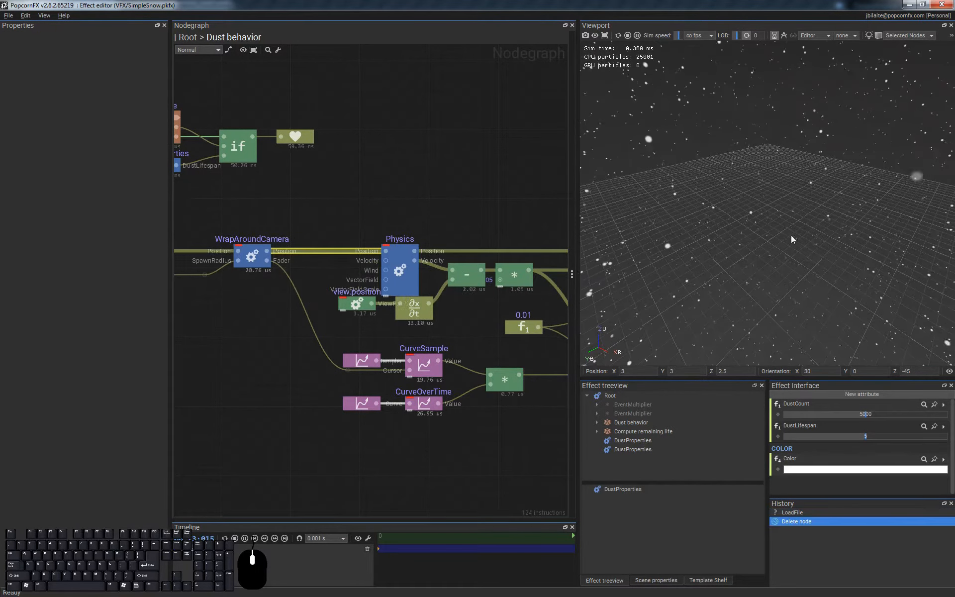
click(407, 274)
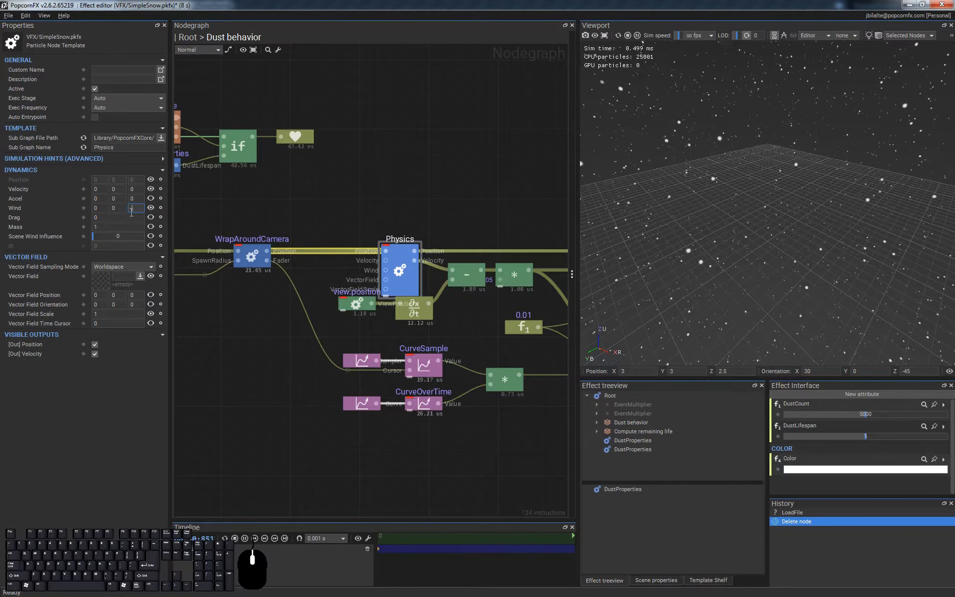
key(Return)
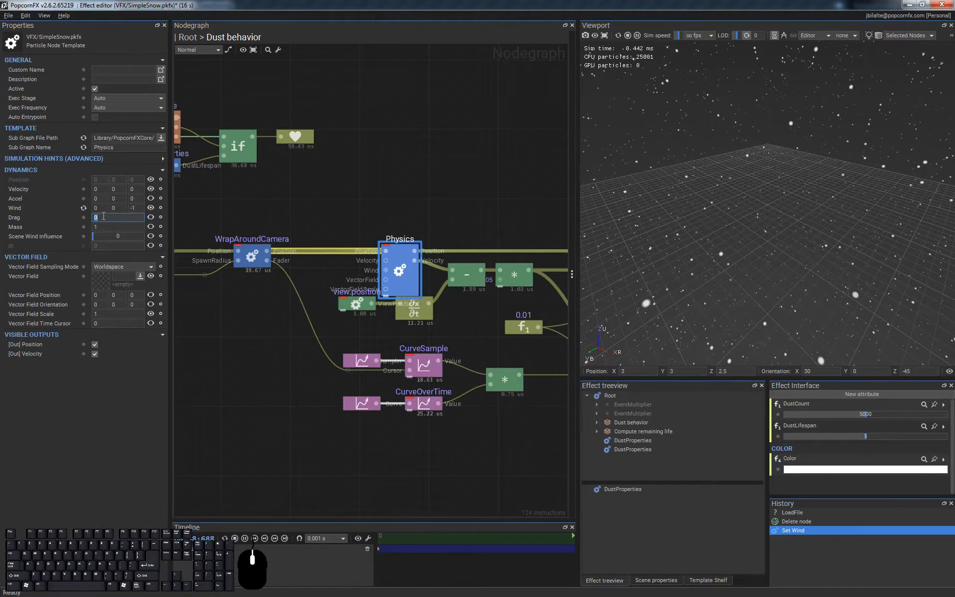
text(1)
key(Return)
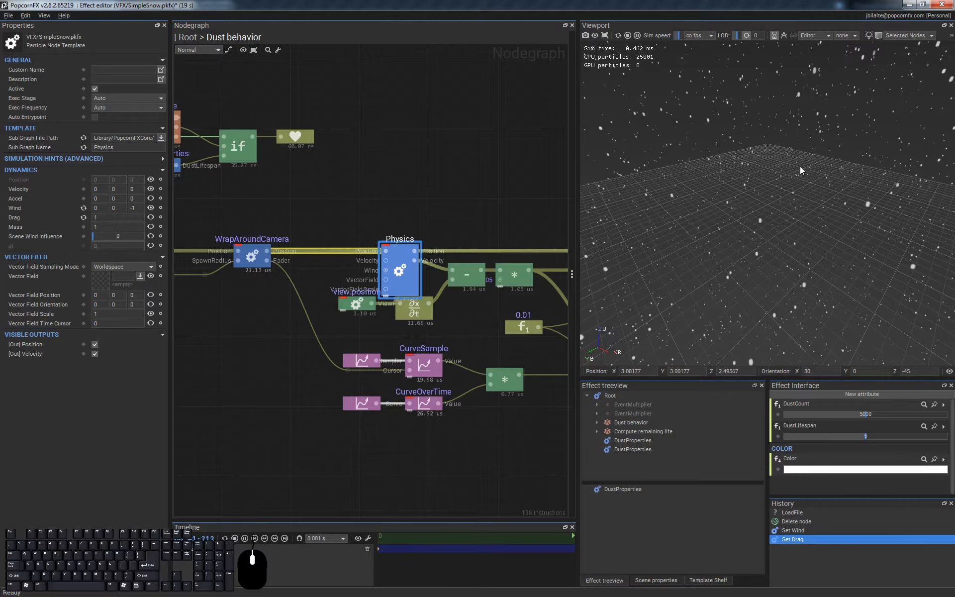
Step: Review the falling snow in the viewport from a lower angle and restart the effect to check its initial motion
alt+right_drag(799, 250, 794, 243)
alt+drag(793, 243, 789, 177)
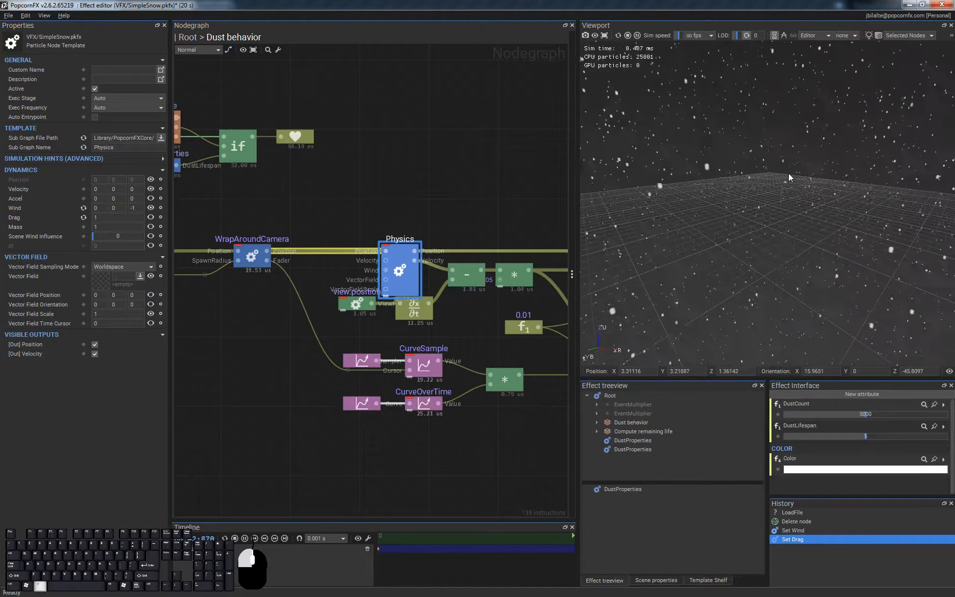
alt+shift+right_drag(802, 200, 791, 224)
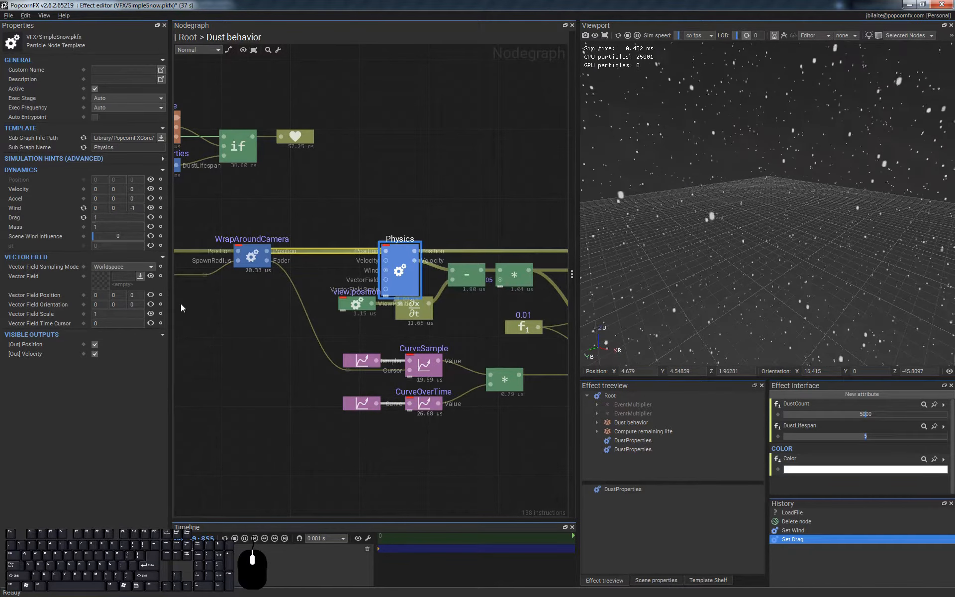
click(266, 360)
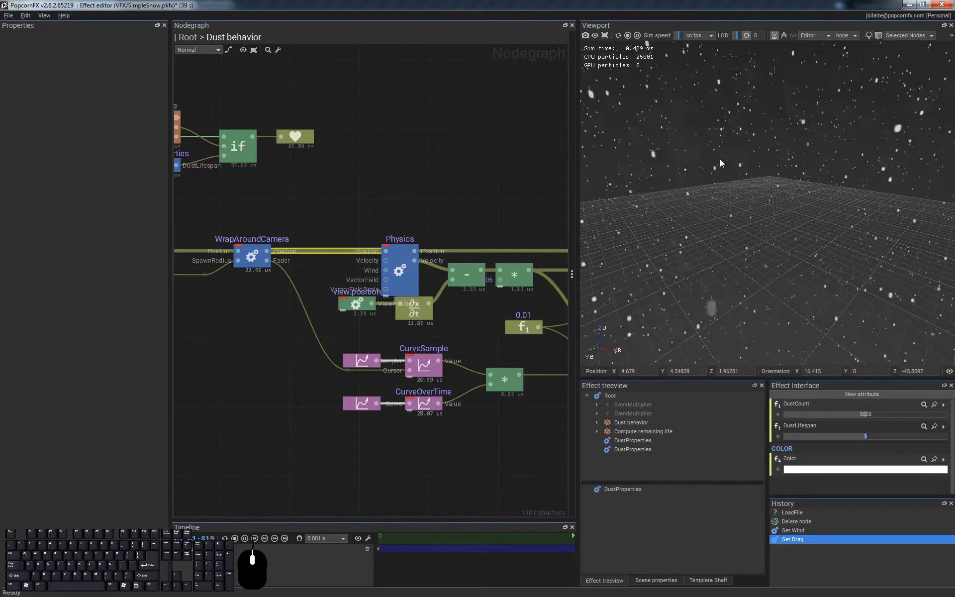
click(732, 134)
key(r)
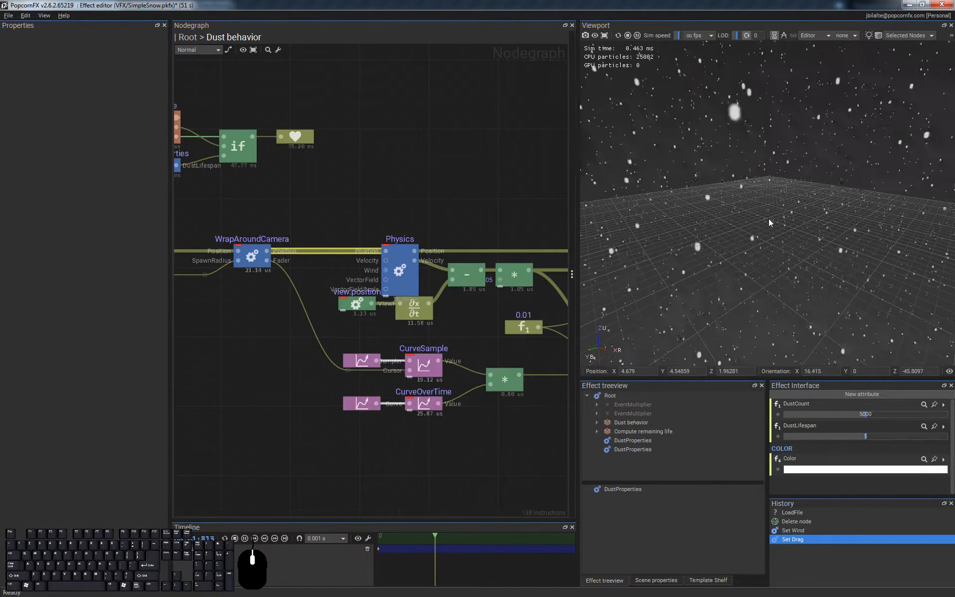
Step: Reset the Physics node's wind value and feed its Wind input from a new float3 constant
click(398, 269)
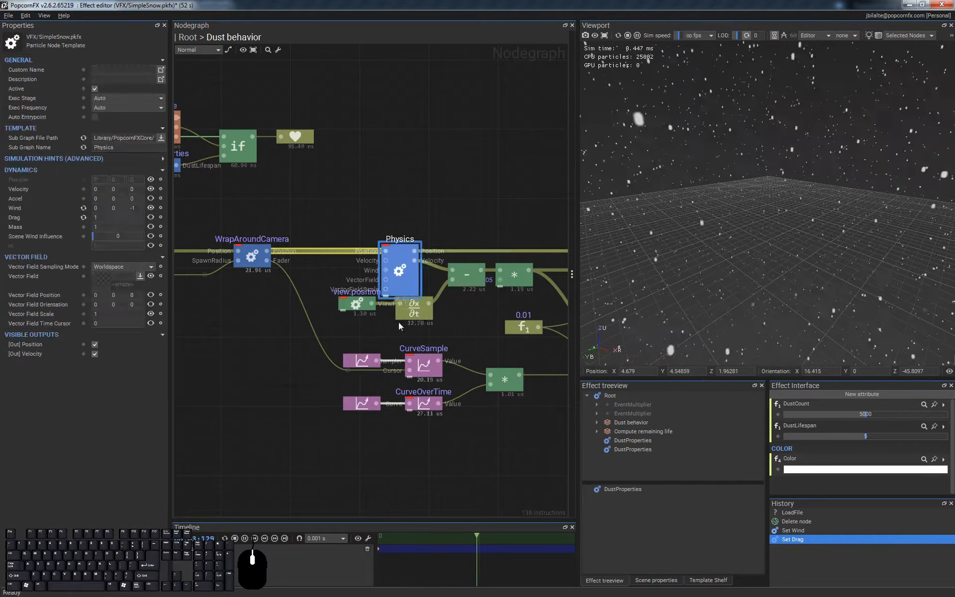
click(84, 208)
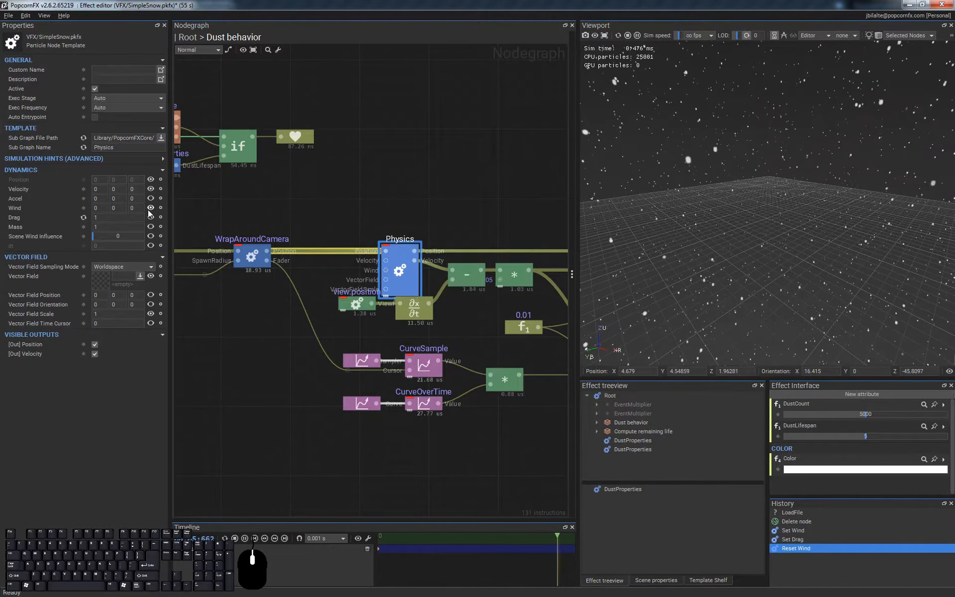
drag(309, 311, 259, 323)
text(float)
key(Down)
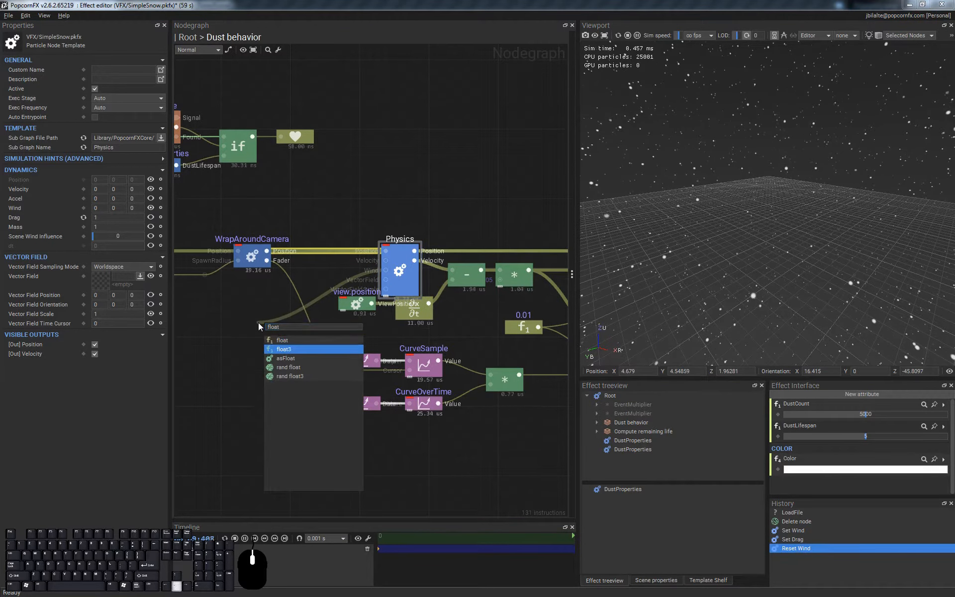
key(Return)
Step: Set the float3 constant's Z value, link it to the Physics Velocity input as well, and restart the effect
click(144, 136)
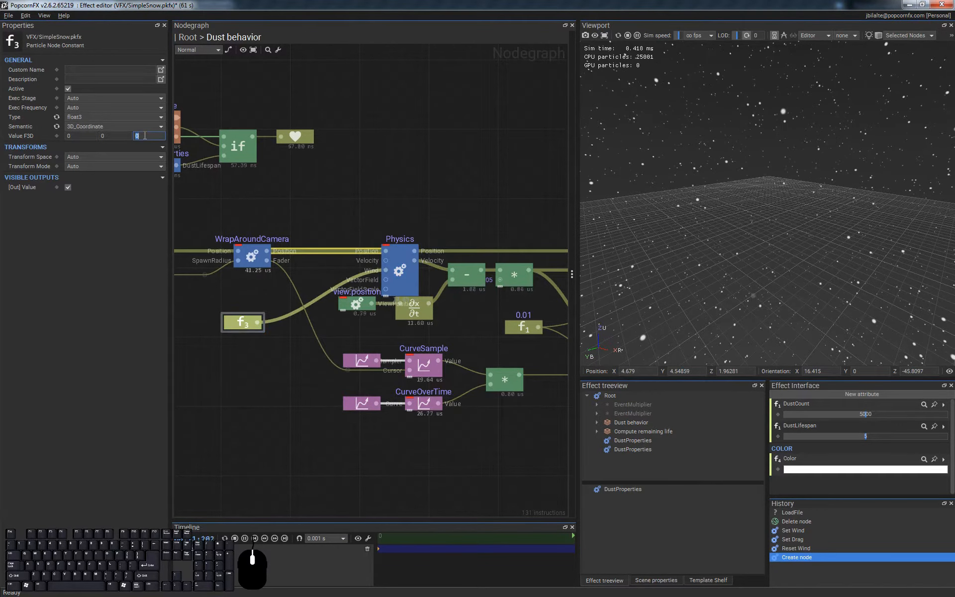
key(Return)
click(275, 341)
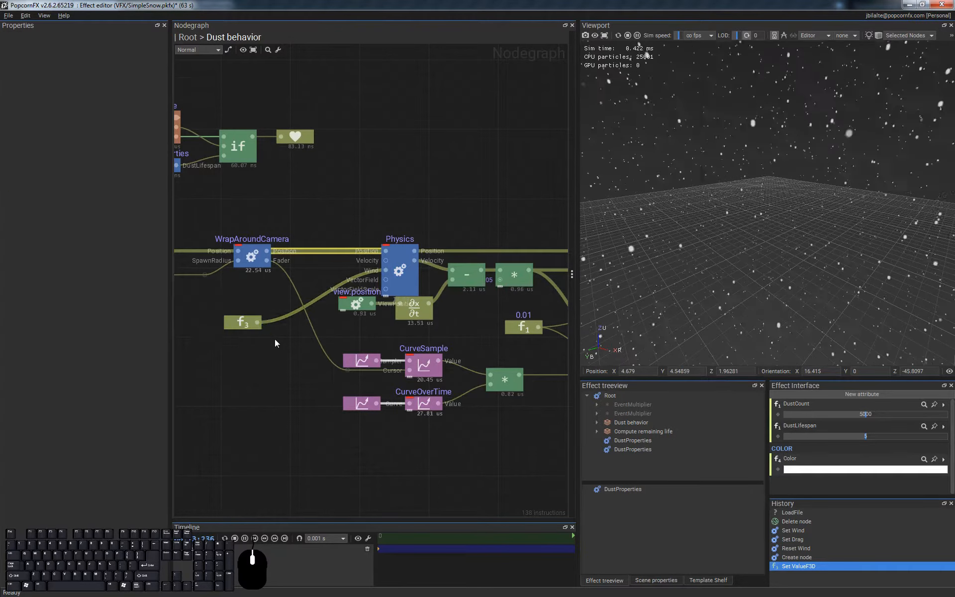
drag(258, 323, 386, 261)
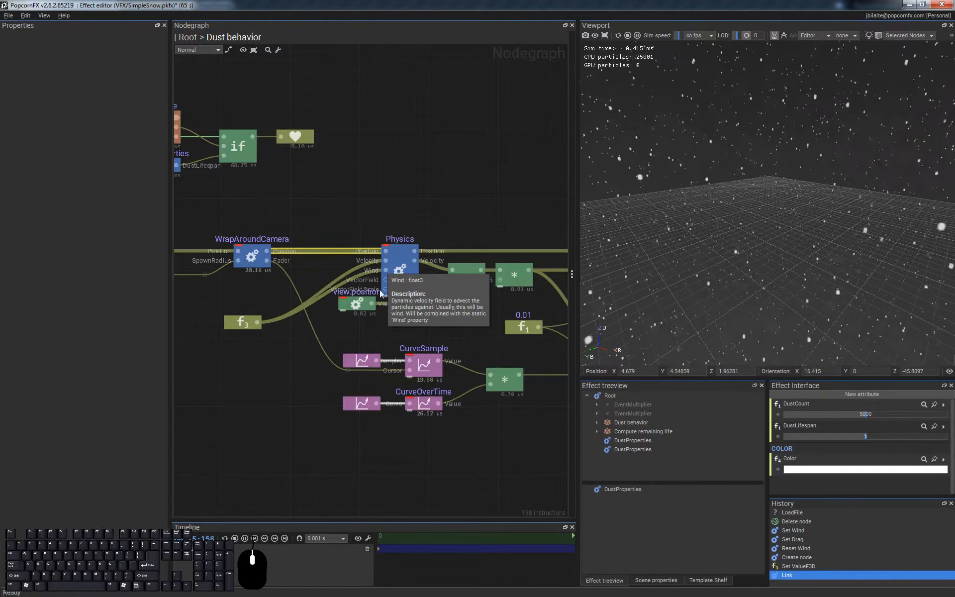
key(ctrl+space)
key(ctrl+space)
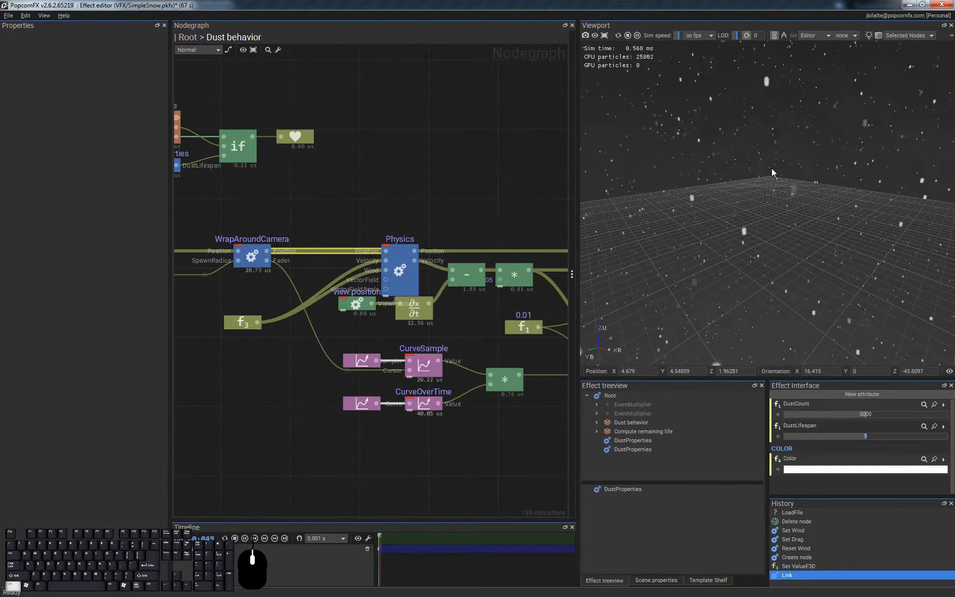
key(ctrl+space)
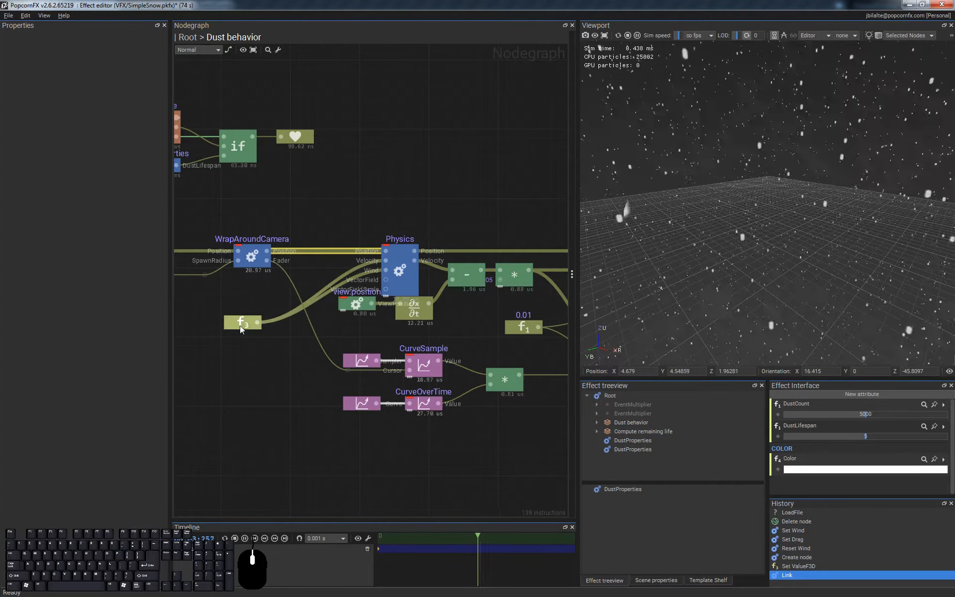
Step: Reposition the float3 constant and set its value to 0, 0, -0.3 to slow the snowfall
drag(240, 326, 235, 307)
click(267, 333)
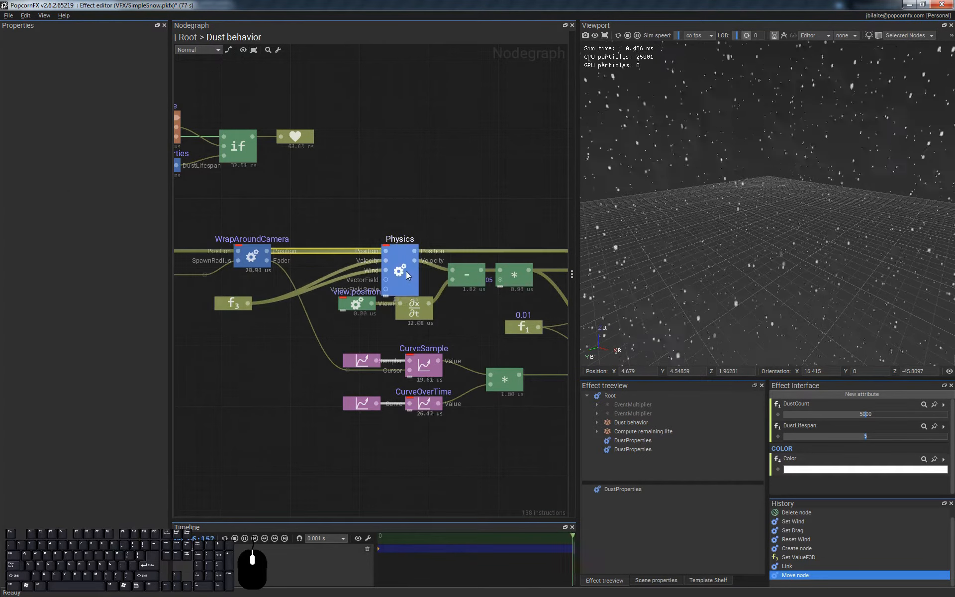
click(230, 304)
click(139, 136)
text(-0.3)
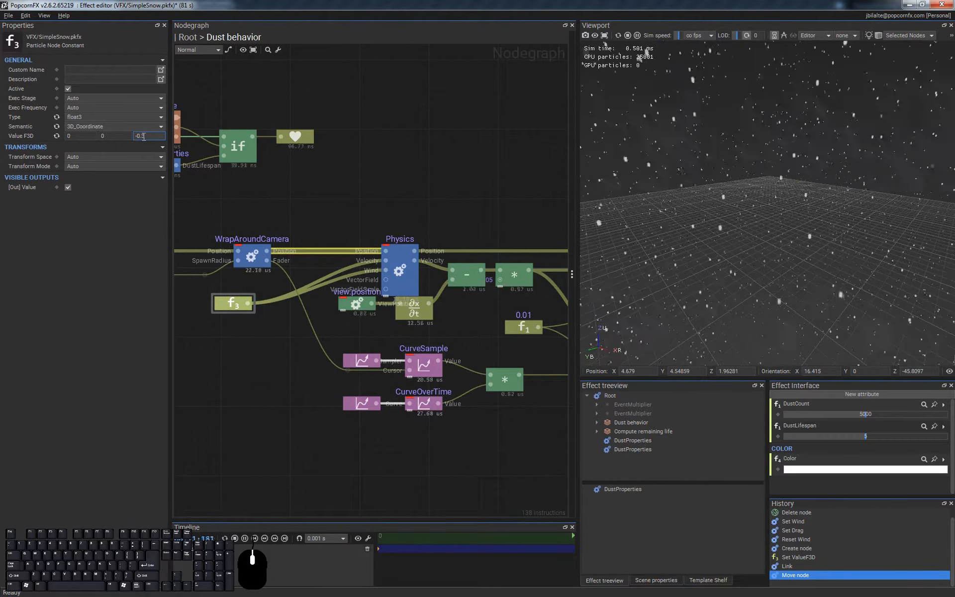
key(Return)
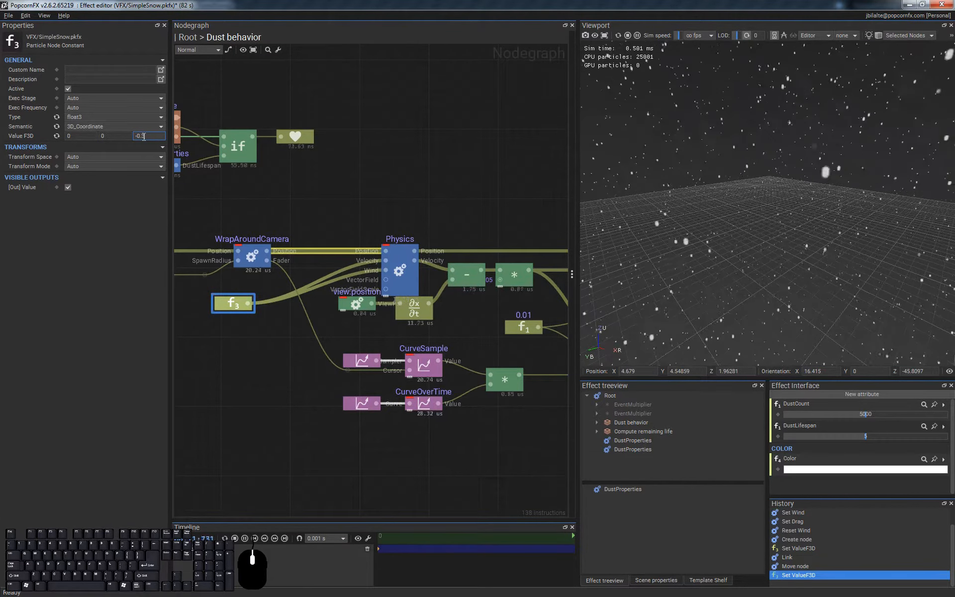
click(357, 170)
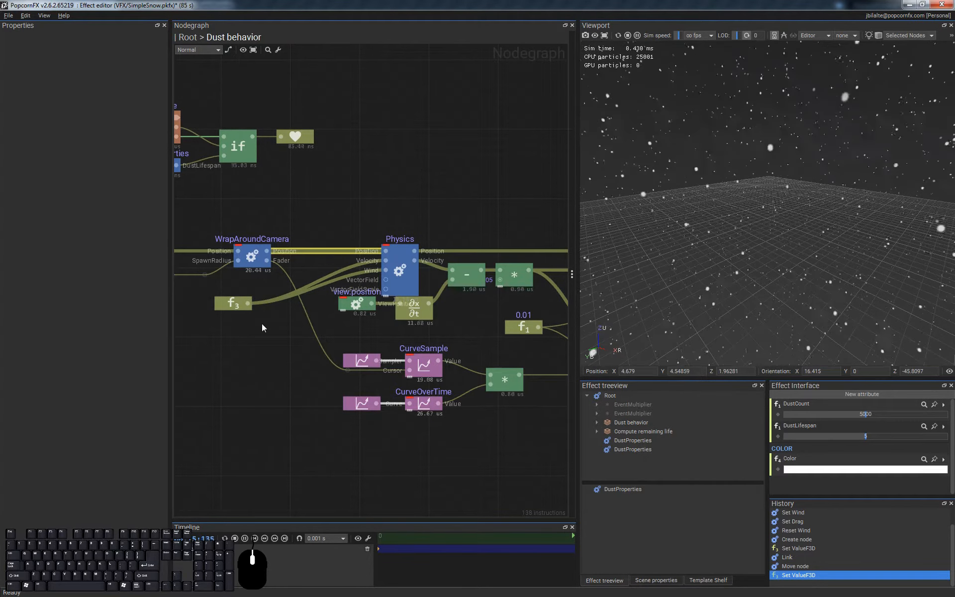
Step: Move the view.position and time derivative nodes down so they sit clear of the Physics node
right_drag(786, 269, 784, 227)
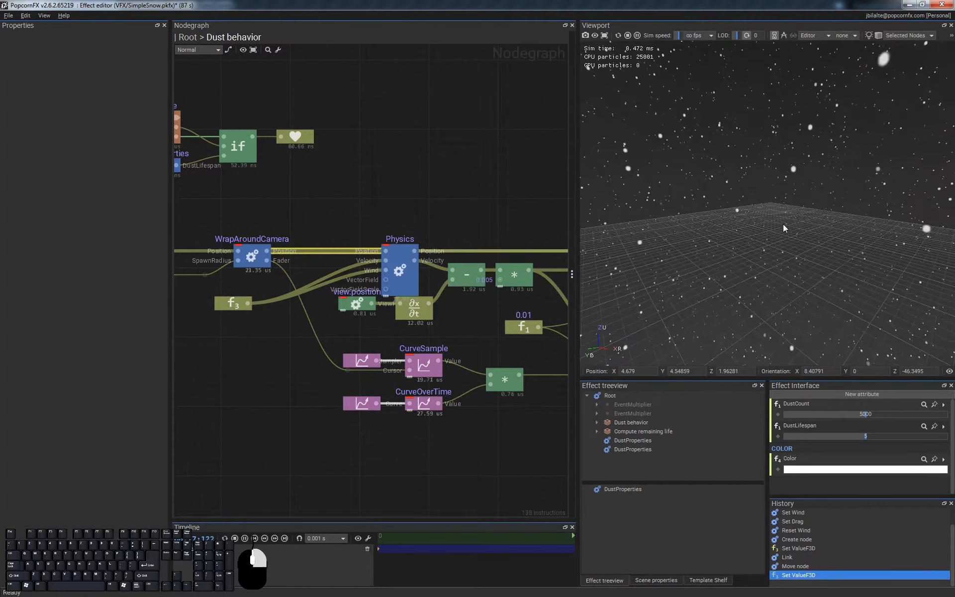
alt+drag(784, 227, 793, 269)
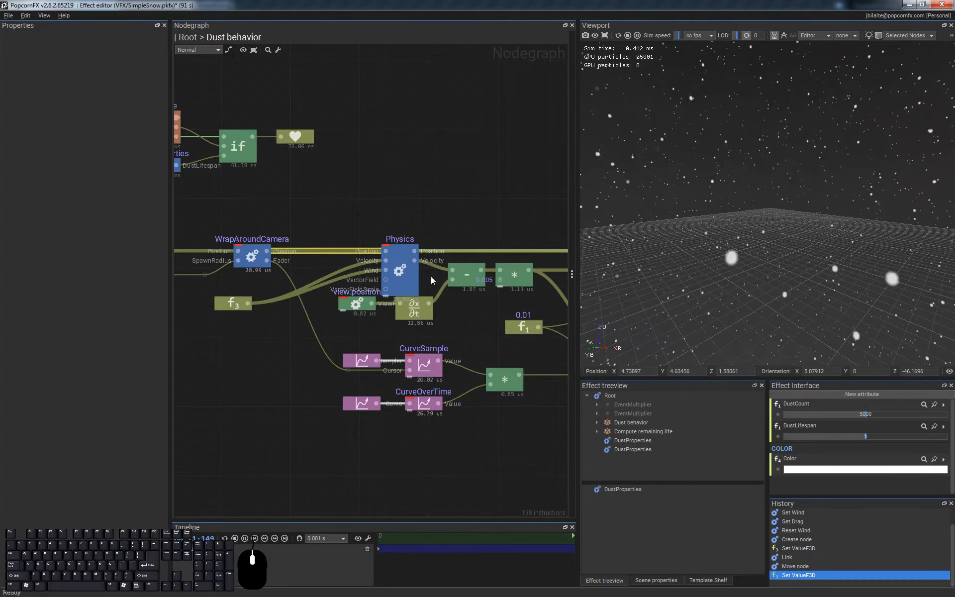
middle_drag(295, 336, 308, 332)
drag(381, 302, 437, 318)
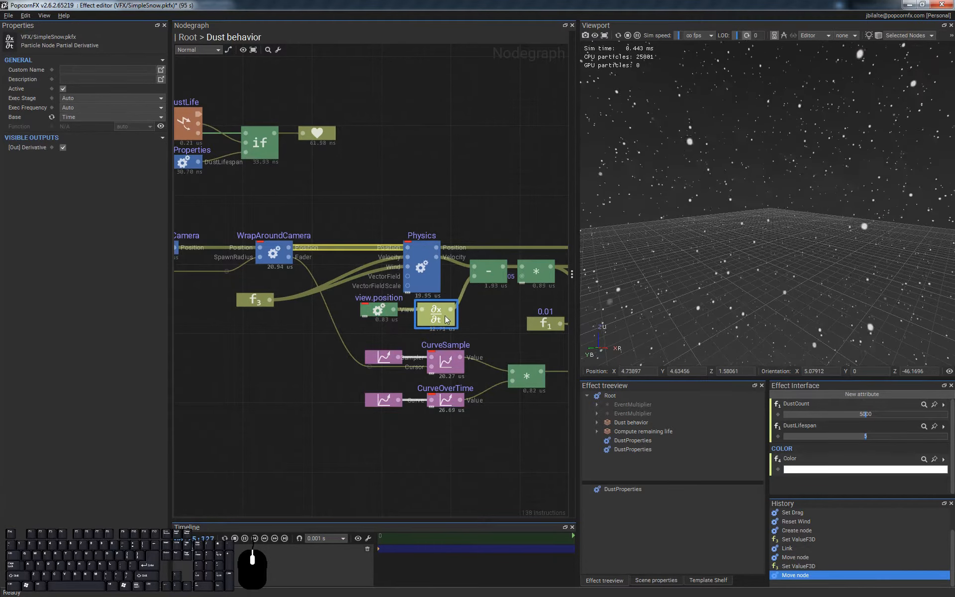
click(690, 204)
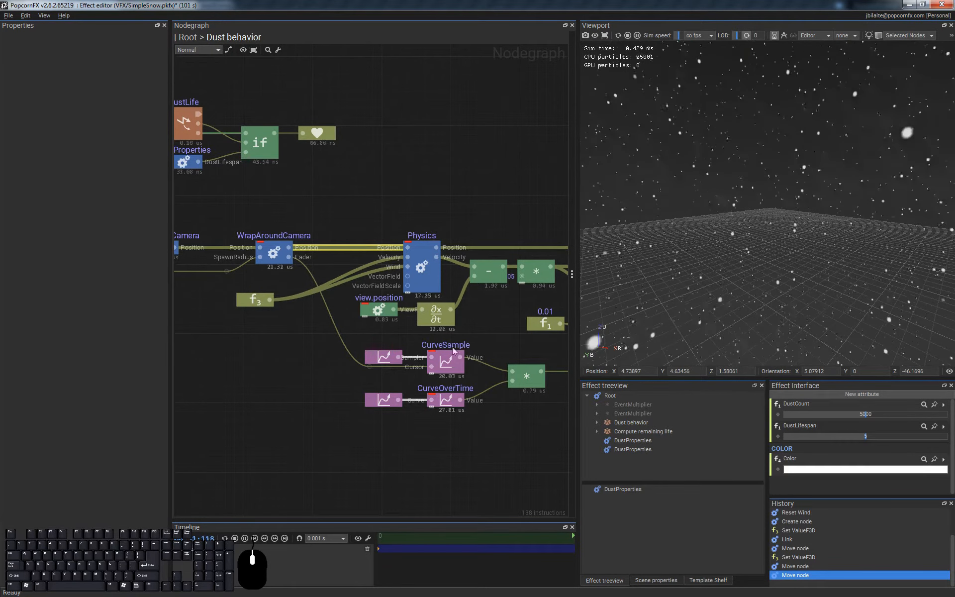
Step: Hide the Physics node's Vector Field input, and add a fresh Physics node for comparison and delete it again
click(434, 280)
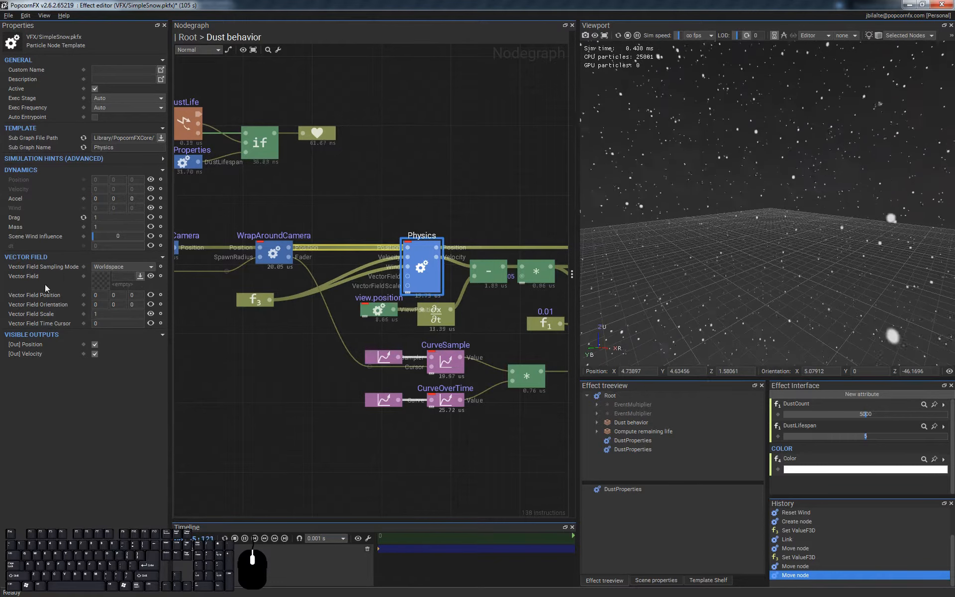
click(151, 276)
right_click(380, 168)
text(phys)
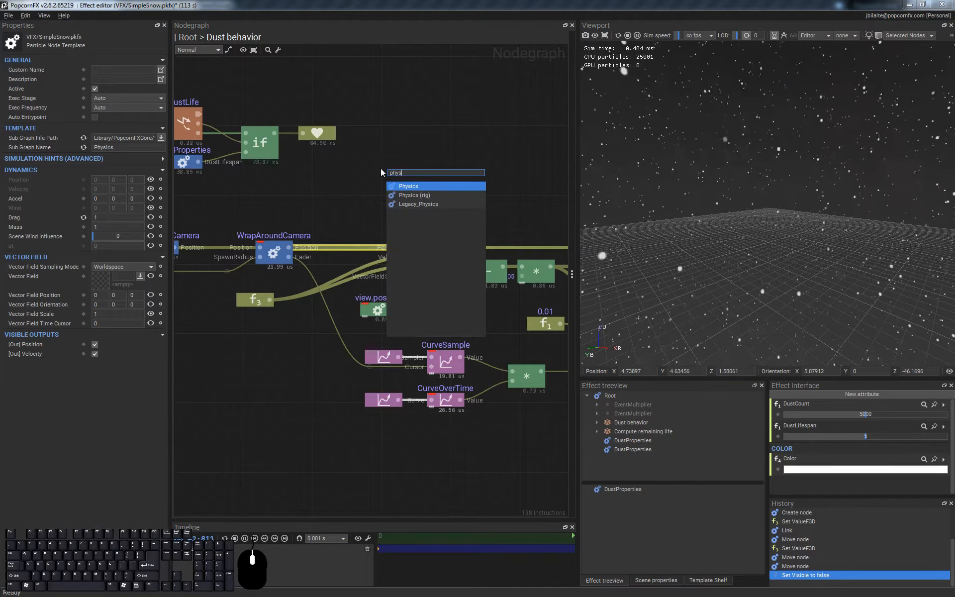
key(Return)
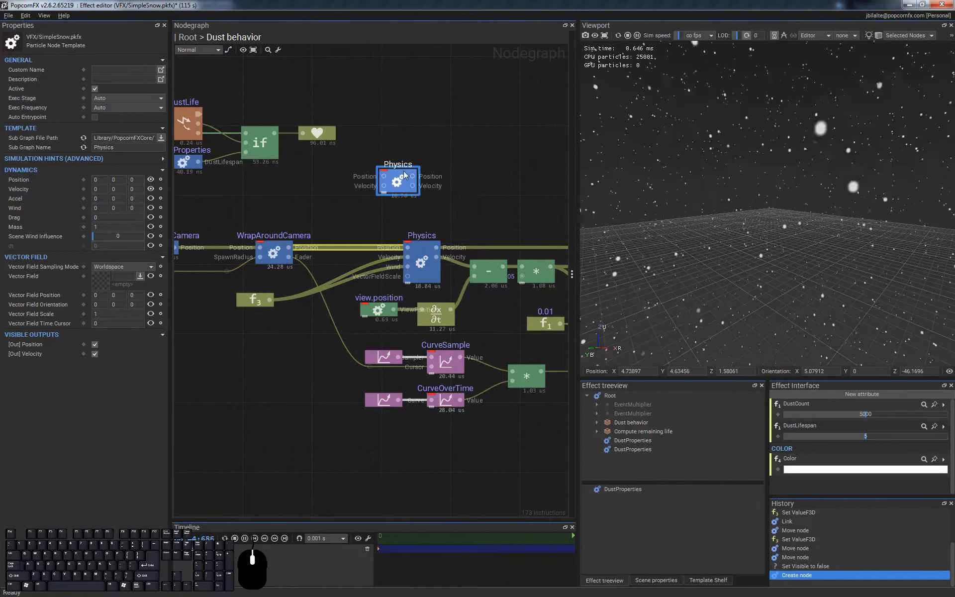
key(Delete)
Step: Expose the Physics node's Vector Field input and hide its Vector Field Scale input
click(425, 264)
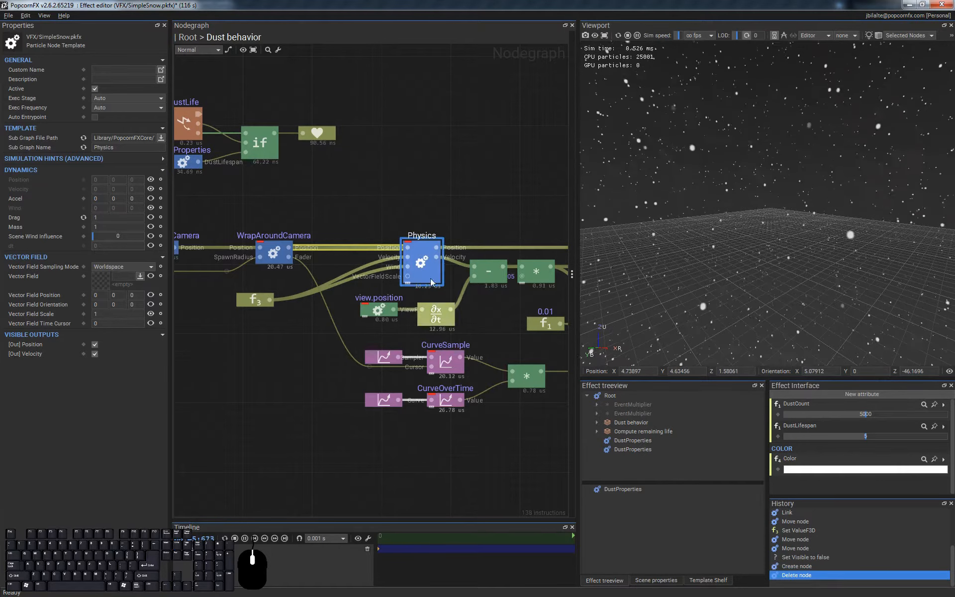
click(151, 276)
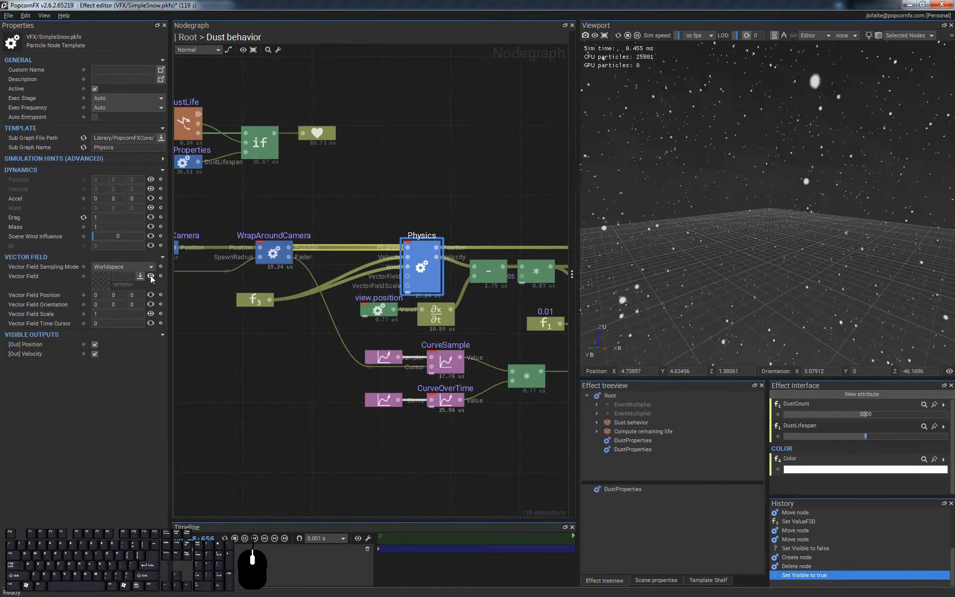
click(151, 276)
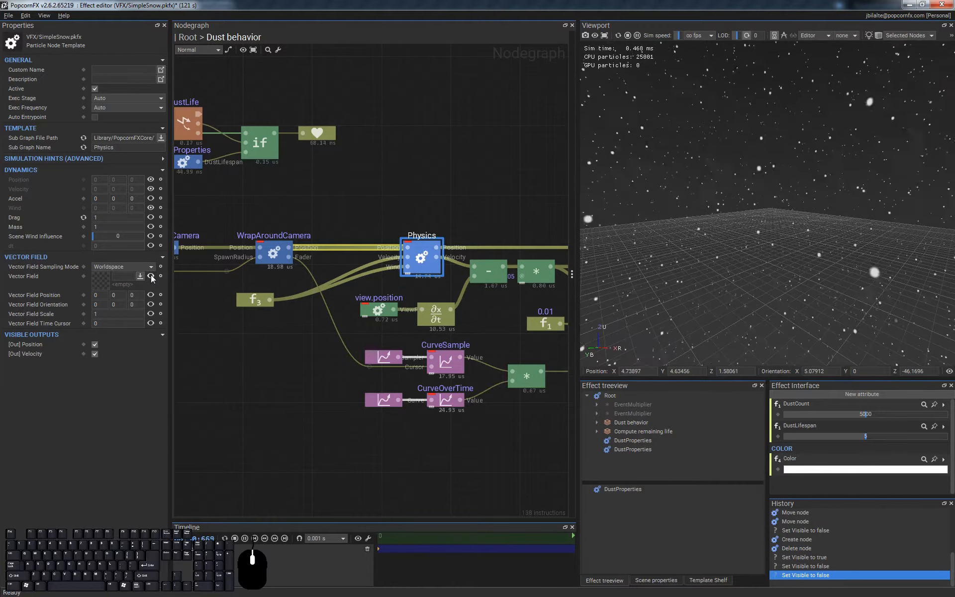
click(151, 276)
click(392, 279)
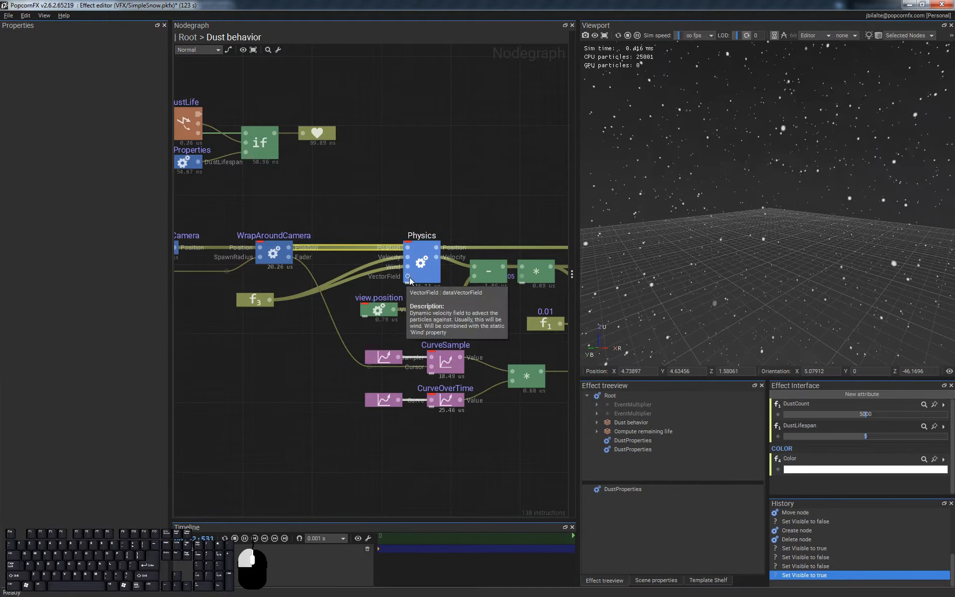
Step: Feed the Physics VectorField input from a new Turbulence sampler and place it just below the float3 constant
drag(408, 276, 292, 324)
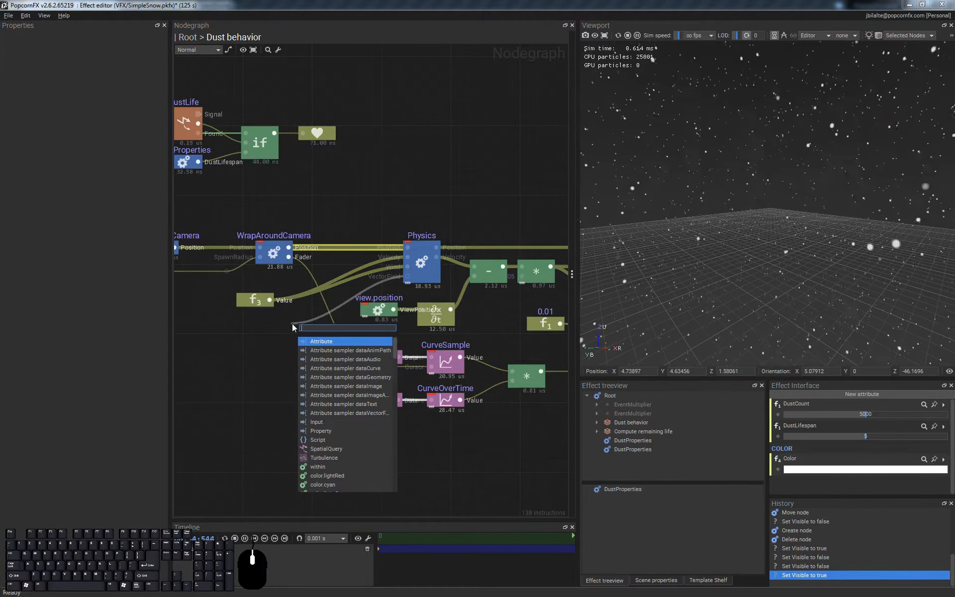
text(tur)
key(Return)
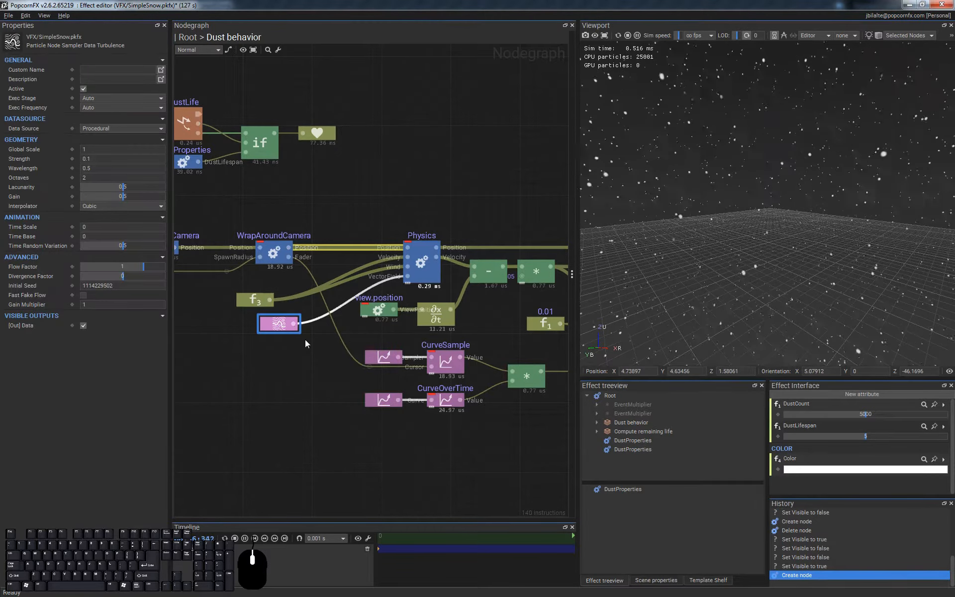
drag(277, 318, 254, 328)
click(801, 107)
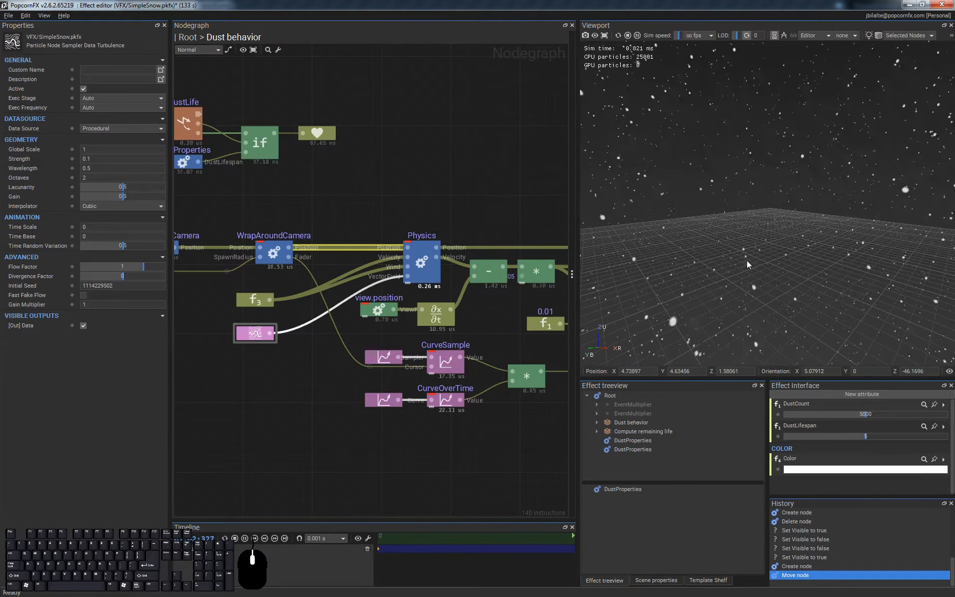
drag(255, 340, 255, 329)
Step: Set the turbulence sampler's Time Scale to 0.2
click(96, 226)
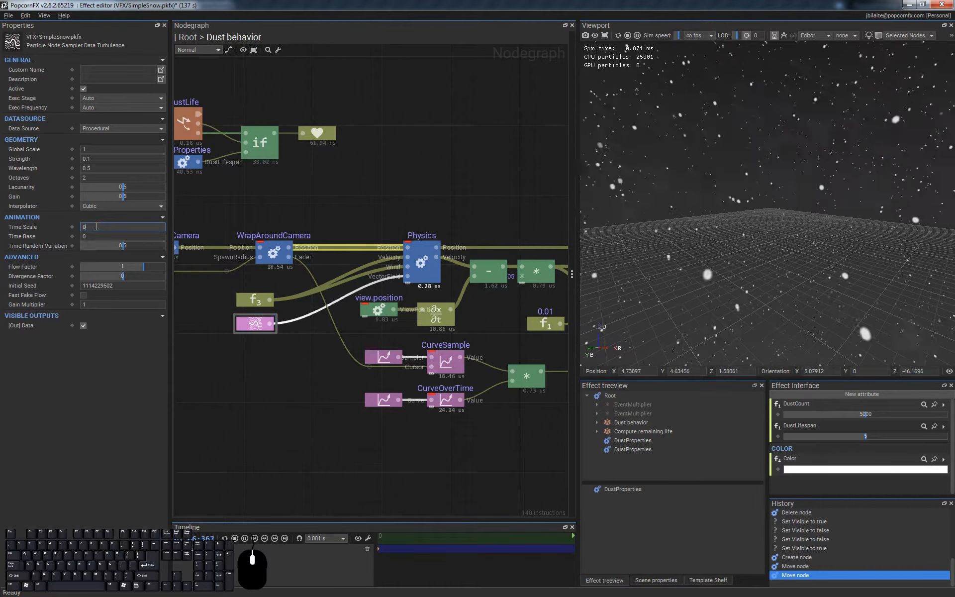
text(.)
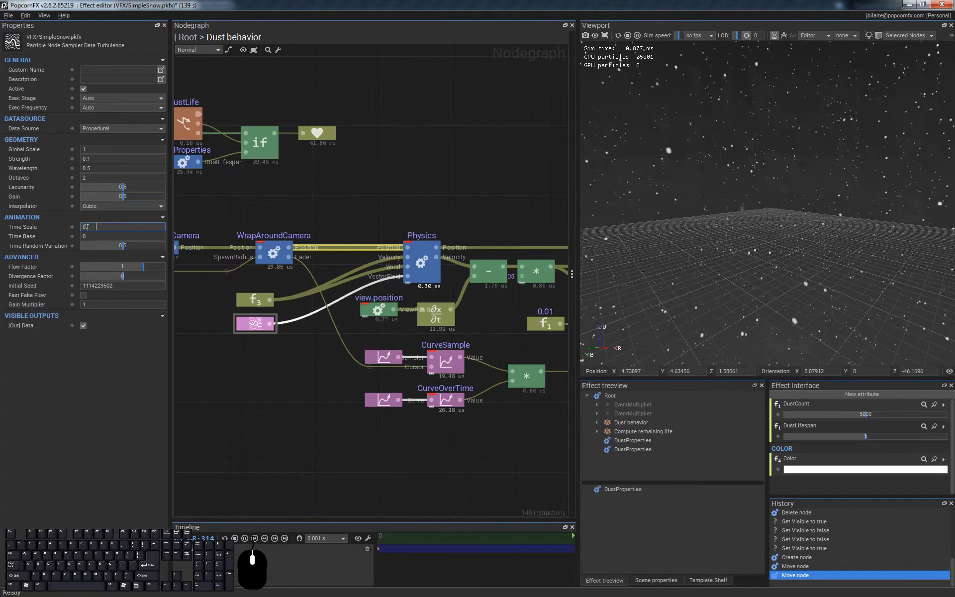
text(2)
key(Return)
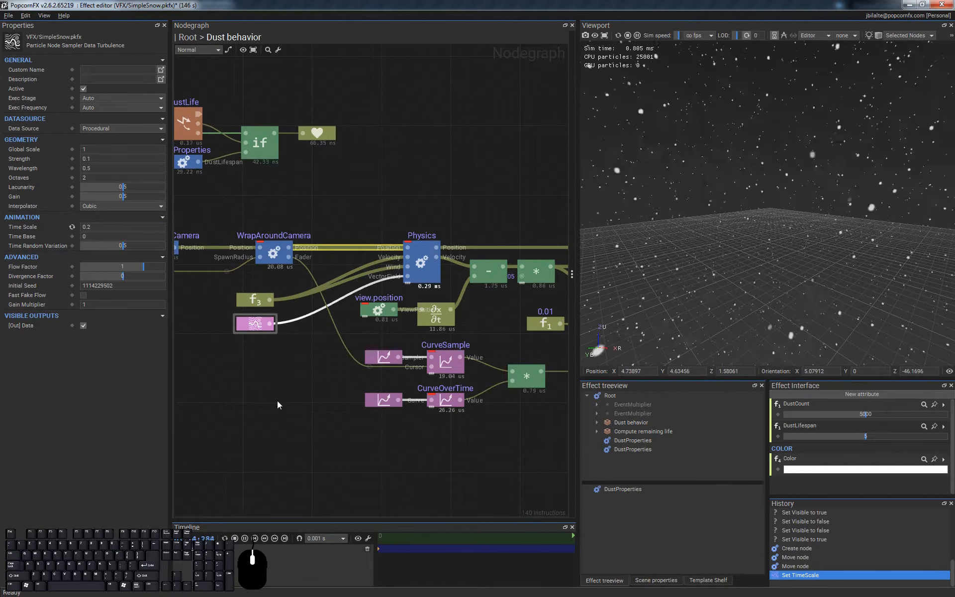
Step: Set the turbulence sampler's Strength to 0.05
click(252, 327)
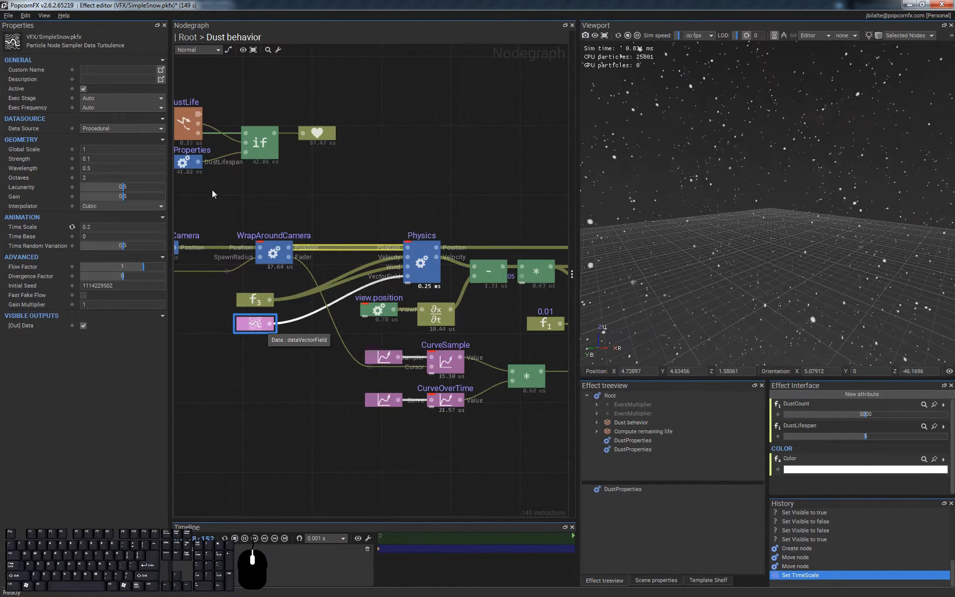
click(103, 158)
double_click(103, 159)
text(0.0)
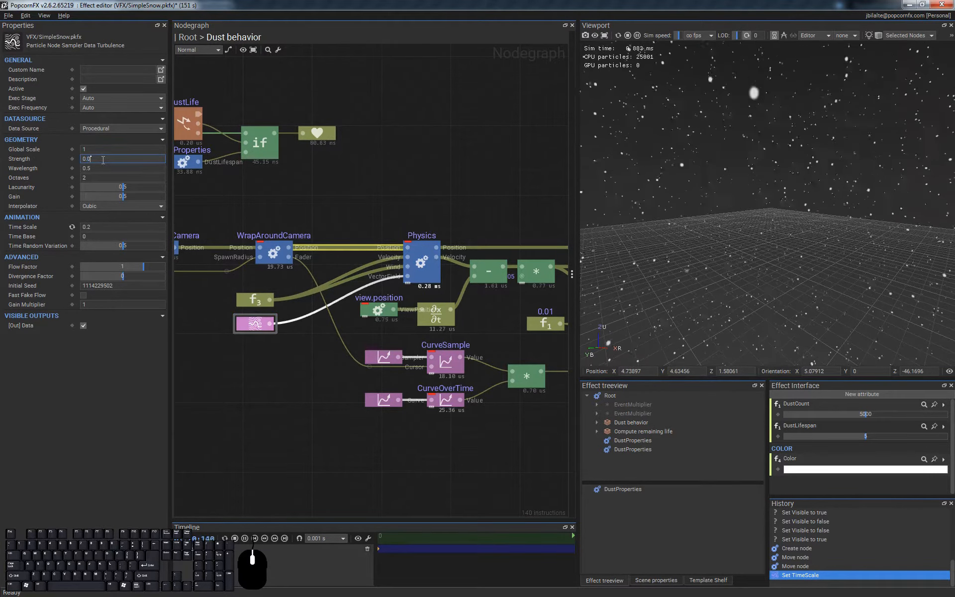
text(5)
key(Return)
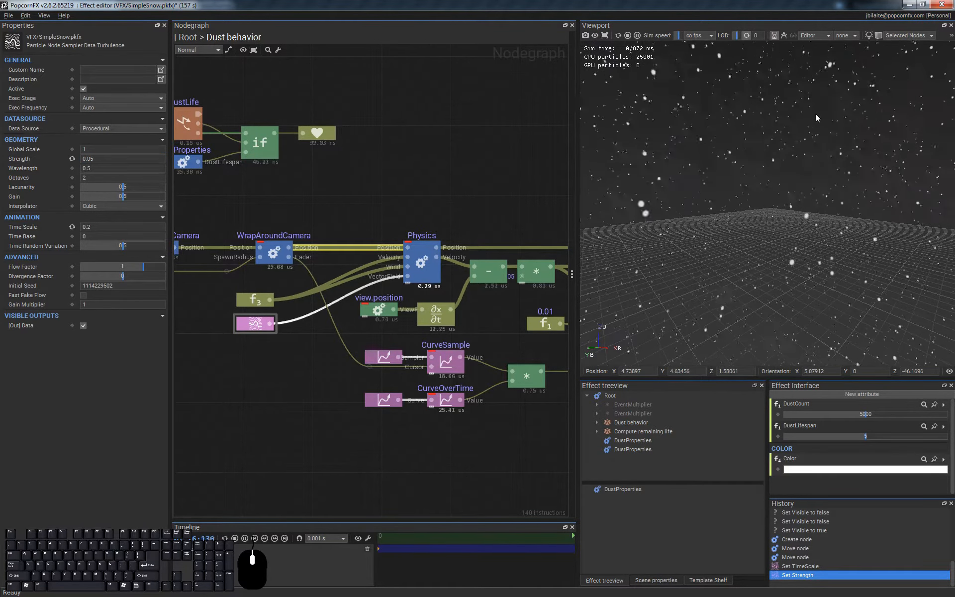
Step: Save the SimpleSnow effect and show its file in the project's VFX folder in the file explorer
click(287, 353)
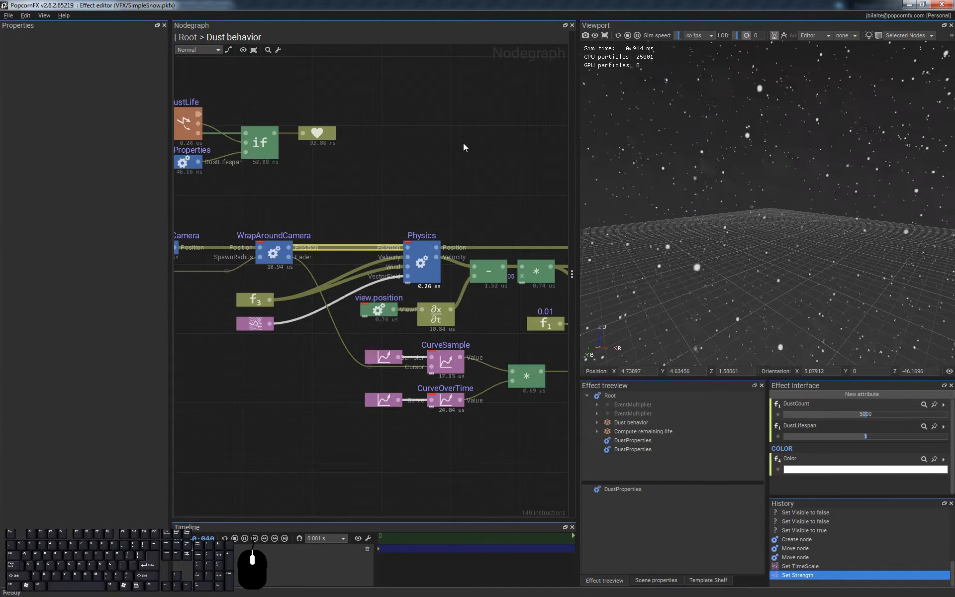
click(8, 16)
click(50, 69)
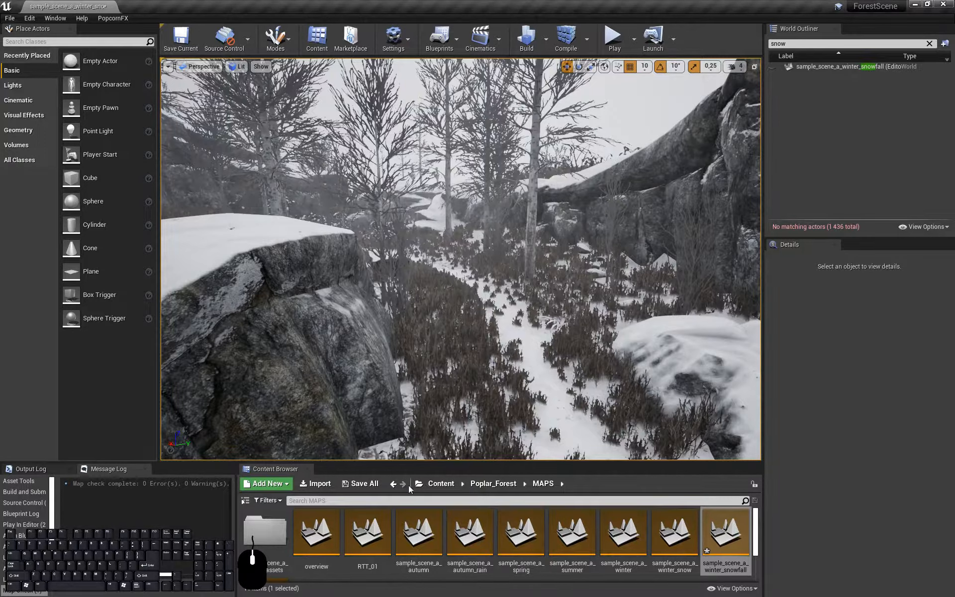
Step: In Unreal Editor, import SimpleSnow.pkfx into the Content/VFX folder and place a SimpleSnow emitter on the forest path in the level
click(441, 484)
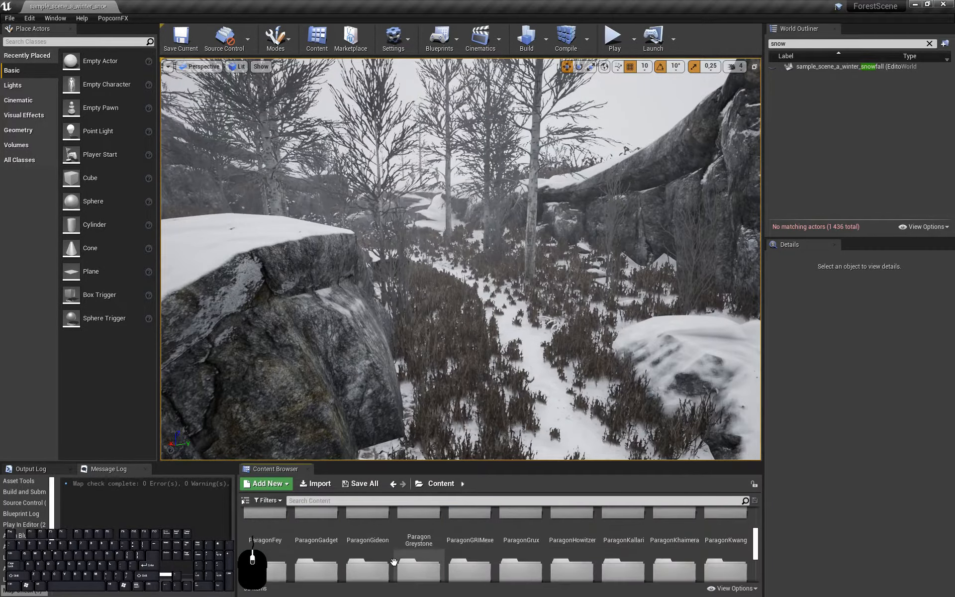
double_click(370, 545)
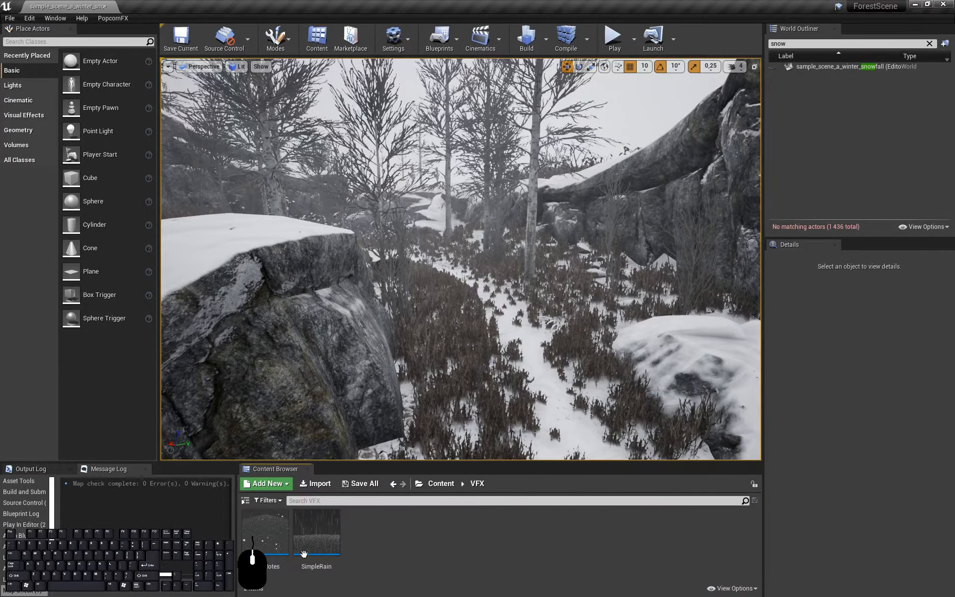
key(alt+Tab)
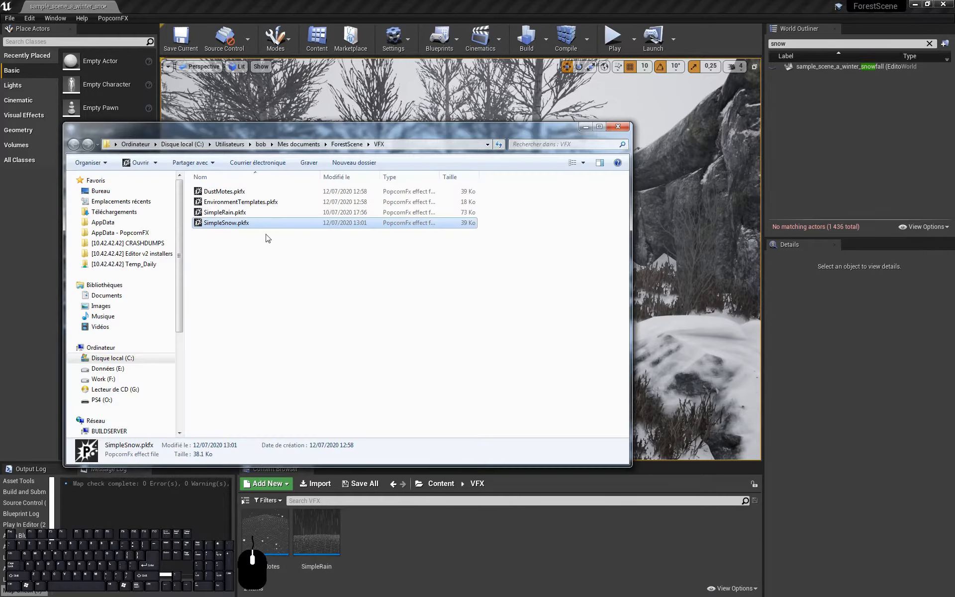
drag(234, 225, 483, 351)
click(420, 539)
drag(509, 310, 509, 308)
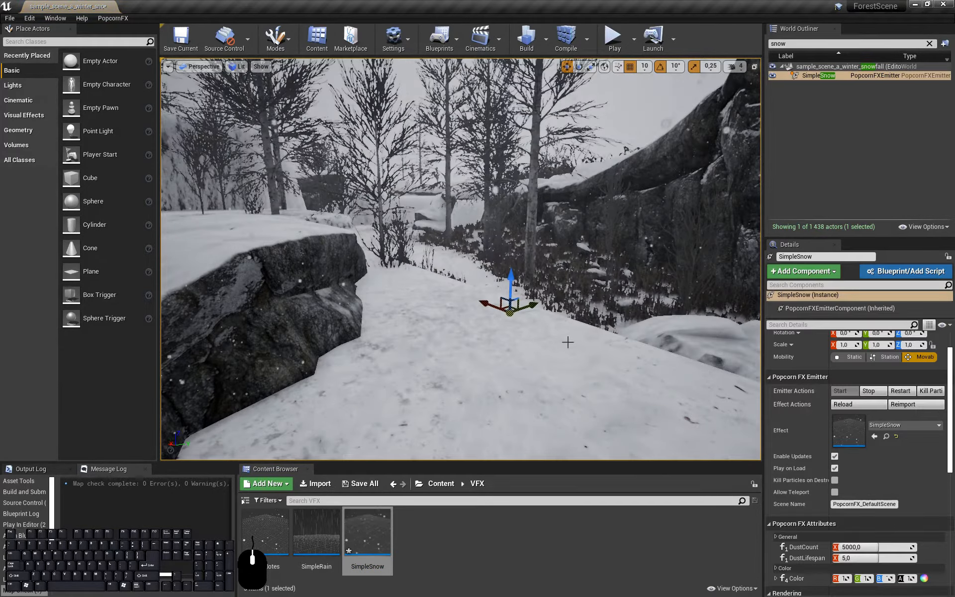
Step: Fly through the winter forest level to examine the falling snow from different angles, including against the sky
right_drag(568, 341, 547, 348)
key(s)
key(w)
right_drag(691, 228, 746, 153)
right_drag(547, 273, 756, 309)
key(w)
key(s)
key(d)
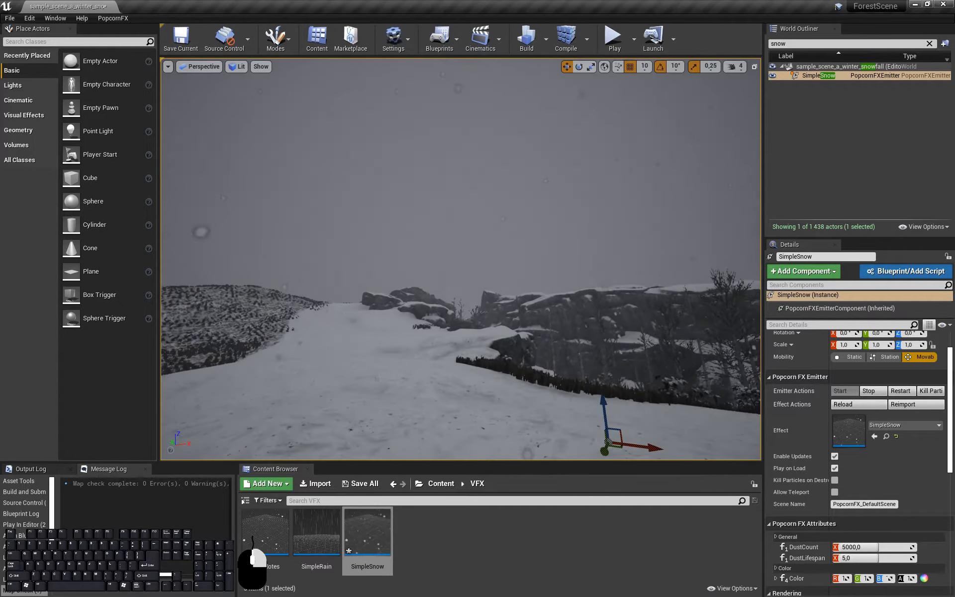
shift+right_drag(461, 258, 434, 252)
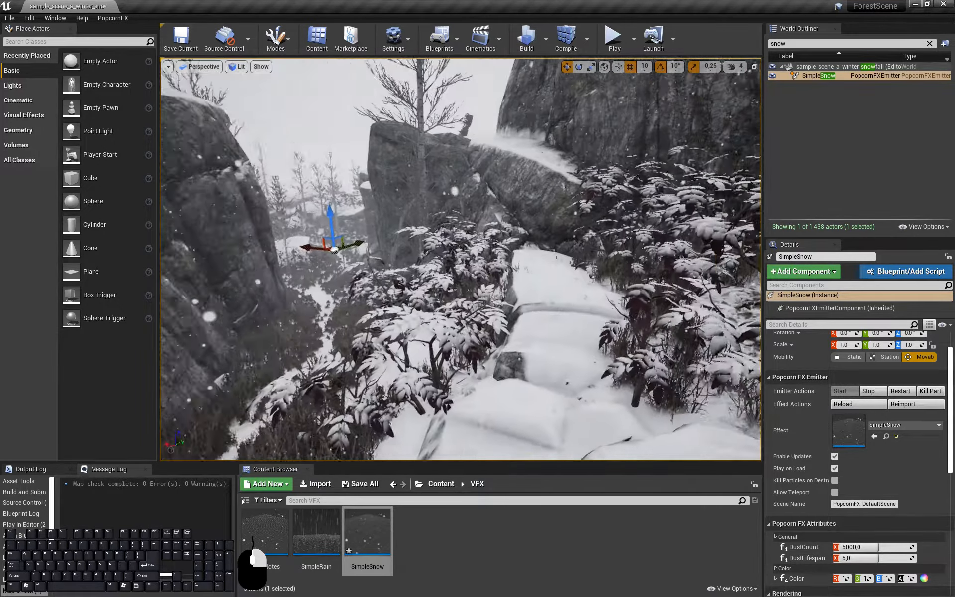
right_drag(585, 238, 542, 239)
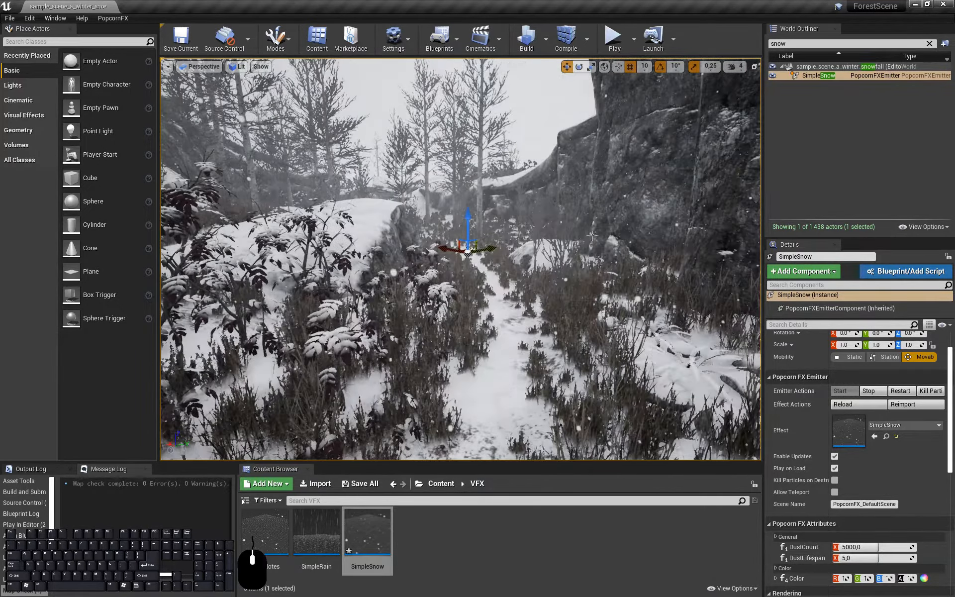
right_drag(438, 245, 374, 229)
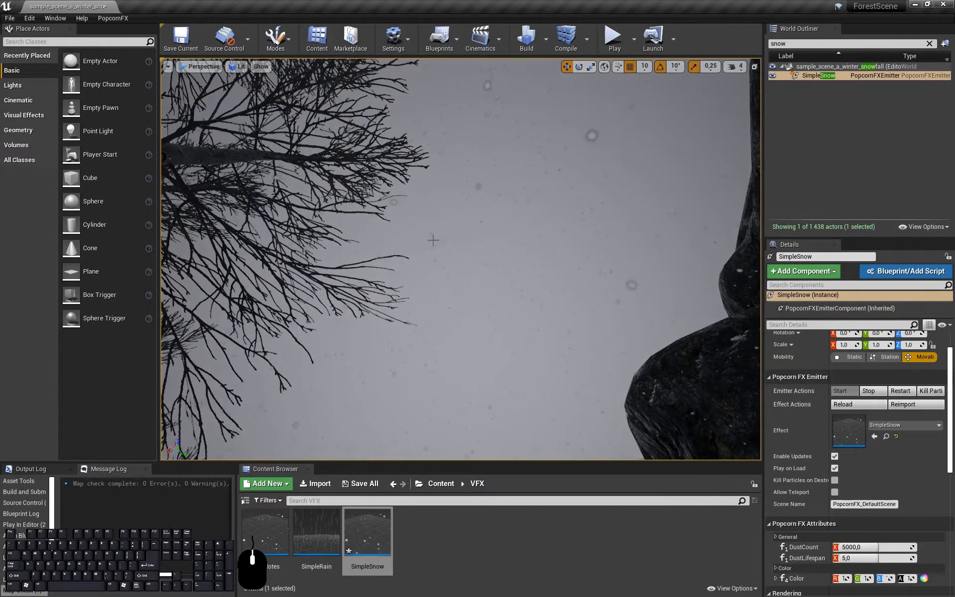
right_drag(523, 246, 495, 322)
right_drag(550, 122, 544, 119)
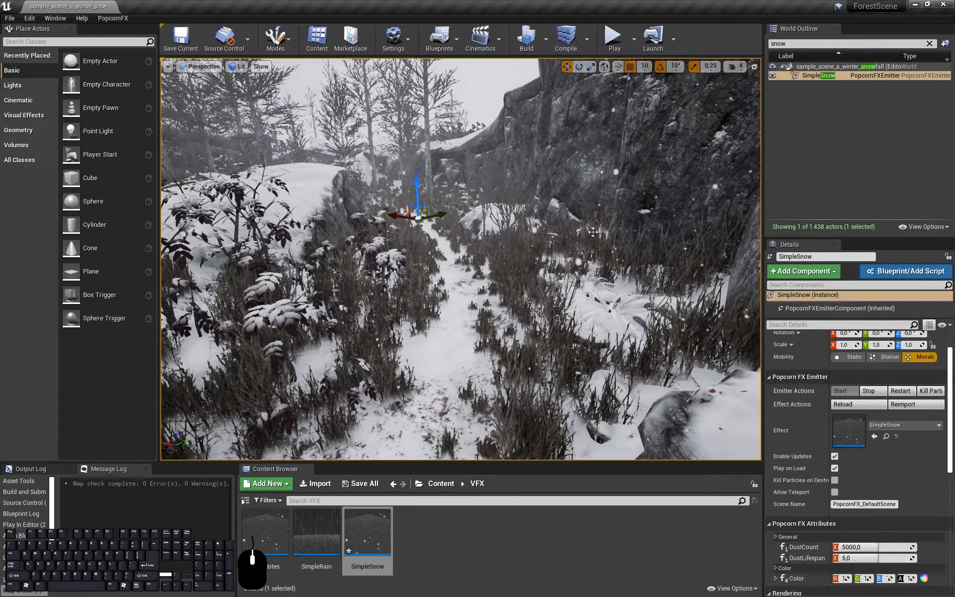
Step: Switch back to the PopcornFX effect editor and enlarge the Effect Interface area by shrinking the viewport
key(alt+Tab)
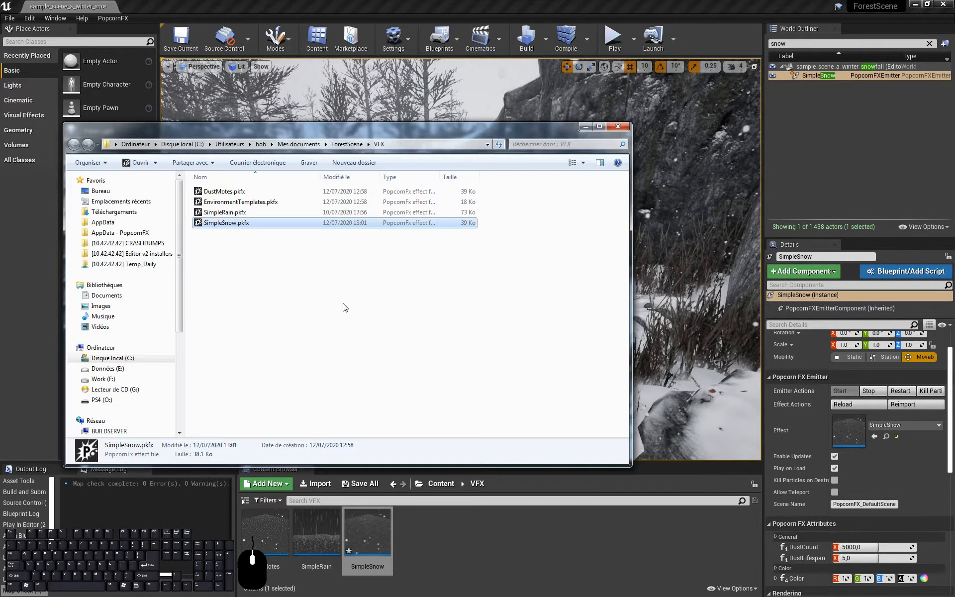
key(alt+Tab)
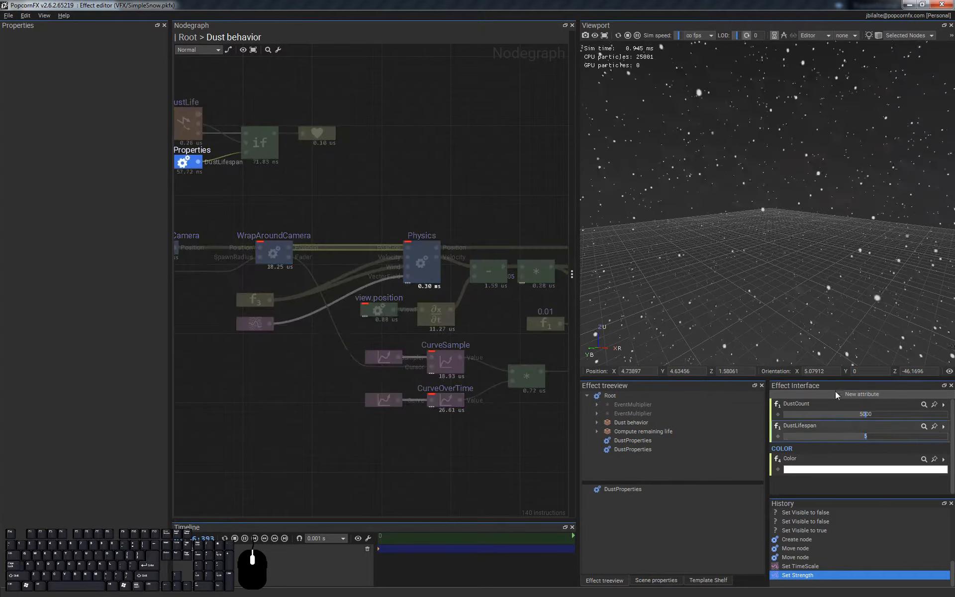
drag(828, 380, 828, 301)
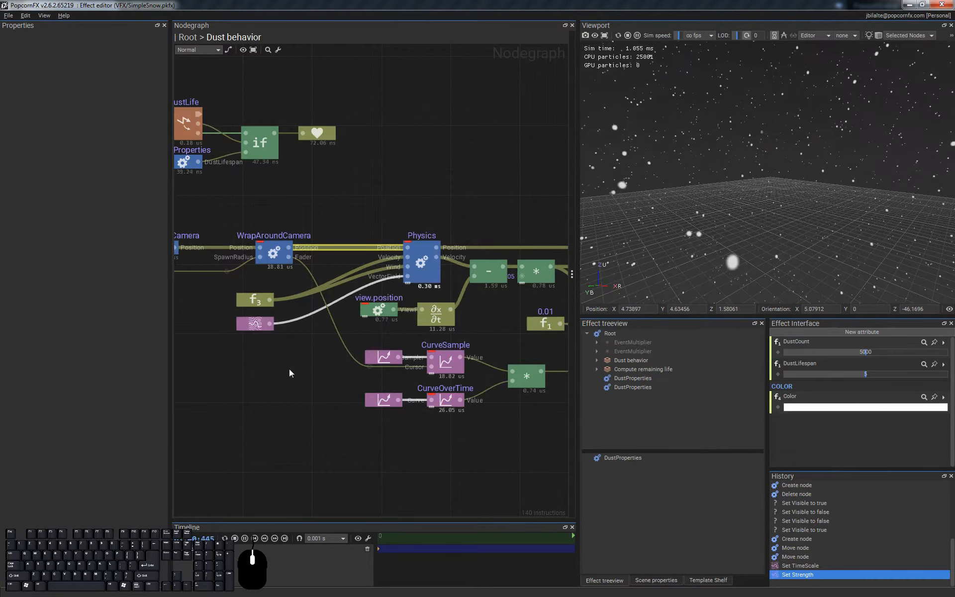
Step: Try a sideways wind of 0.5 in X on the float3 constant, and set X back to 0
click(256, 299)
alt+drag(691, 225, 710, 227)
right_drag(709, 228, 795, 228)
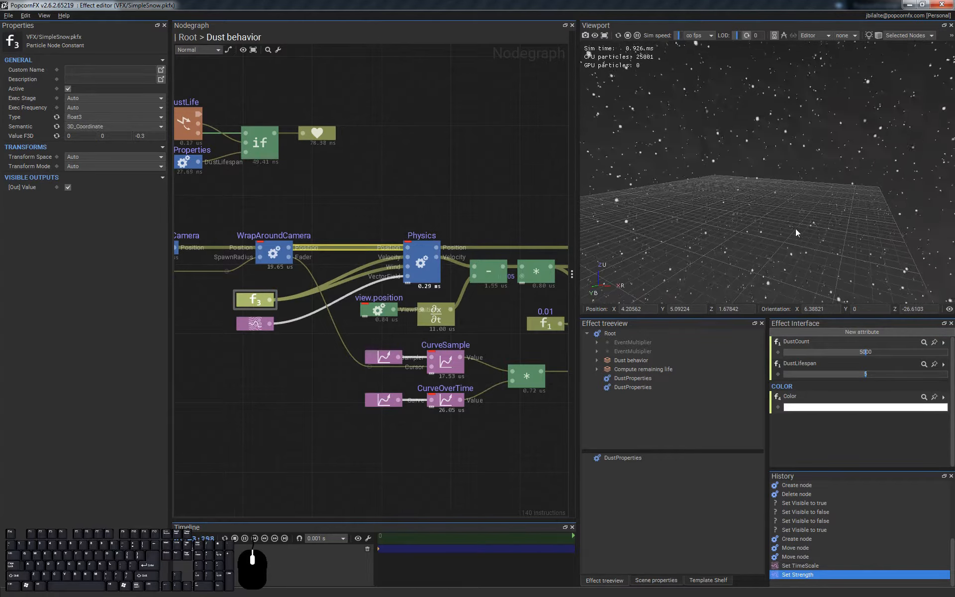
click(77, 136)
text(.5)
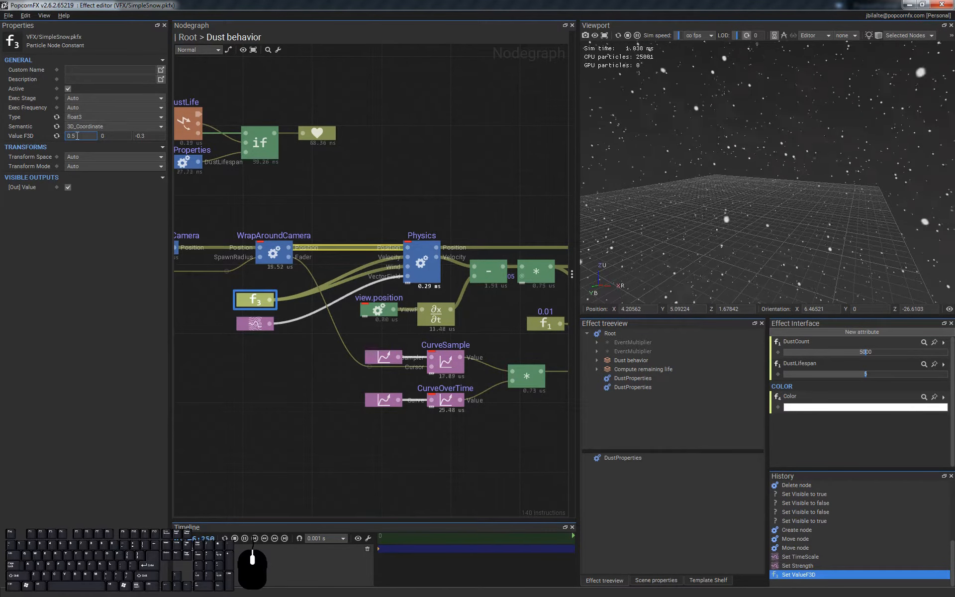
key(shift+Home)
text(0)
key(Return)
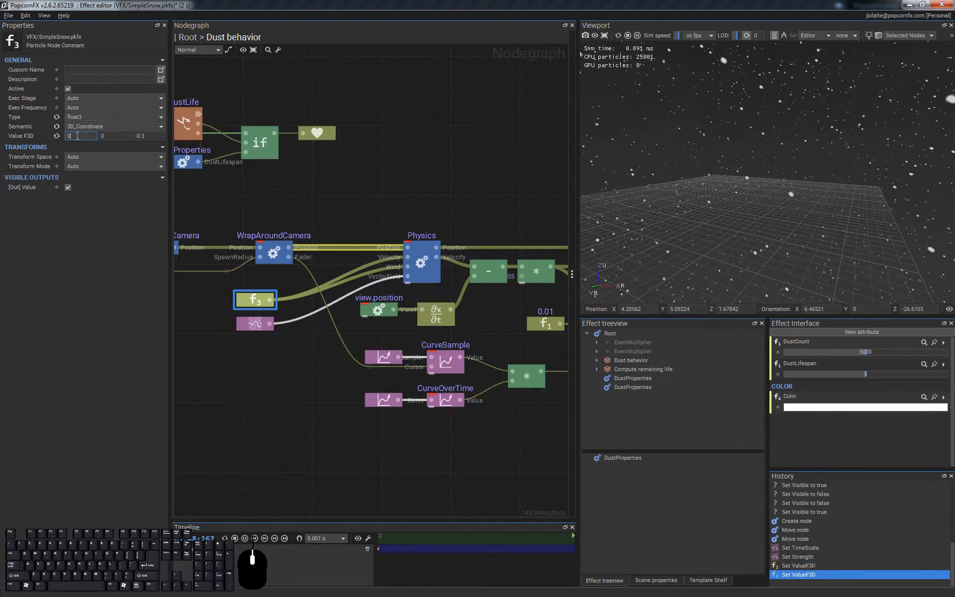
Step: Try turbulence Strength values of 0.1 and 0.01 on the sampler
click(253, 325)
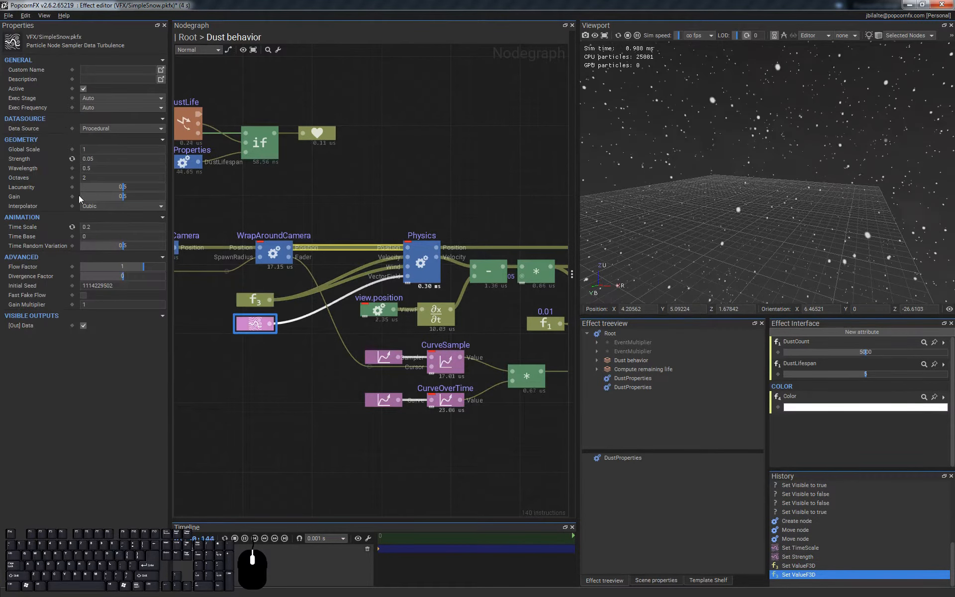
double_click(93, 159)
text(0.1)
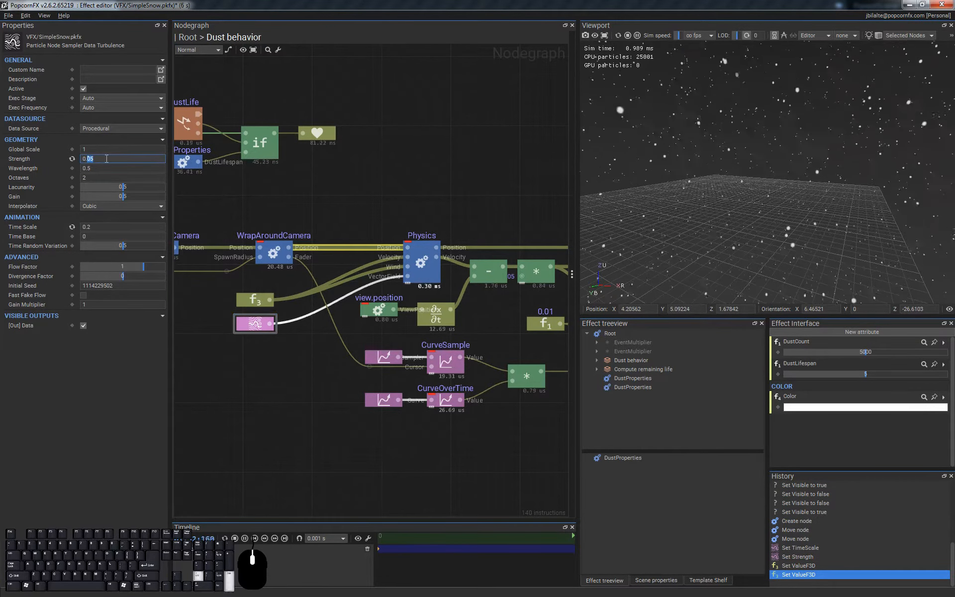
key(Return)
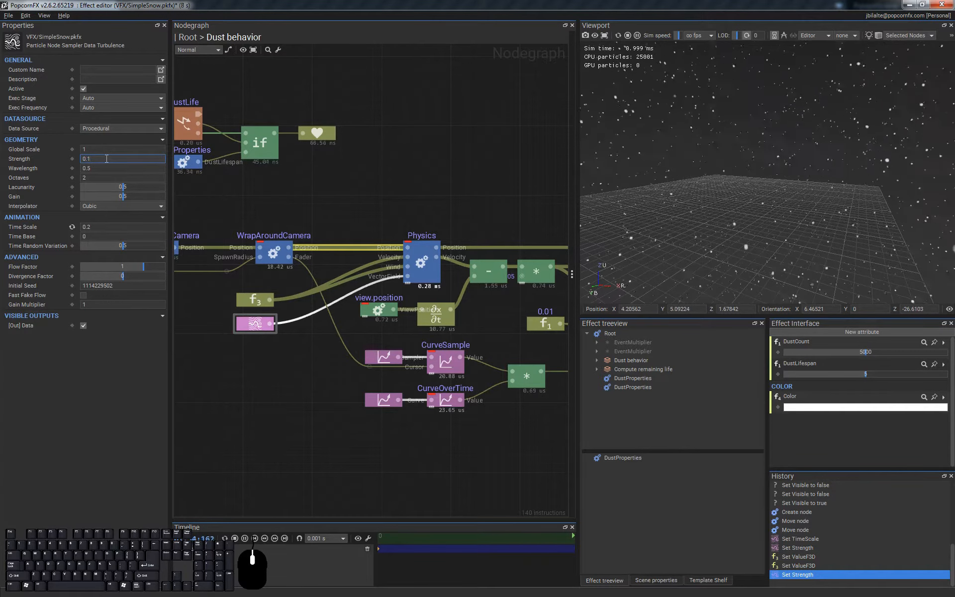
key(shift+Left)
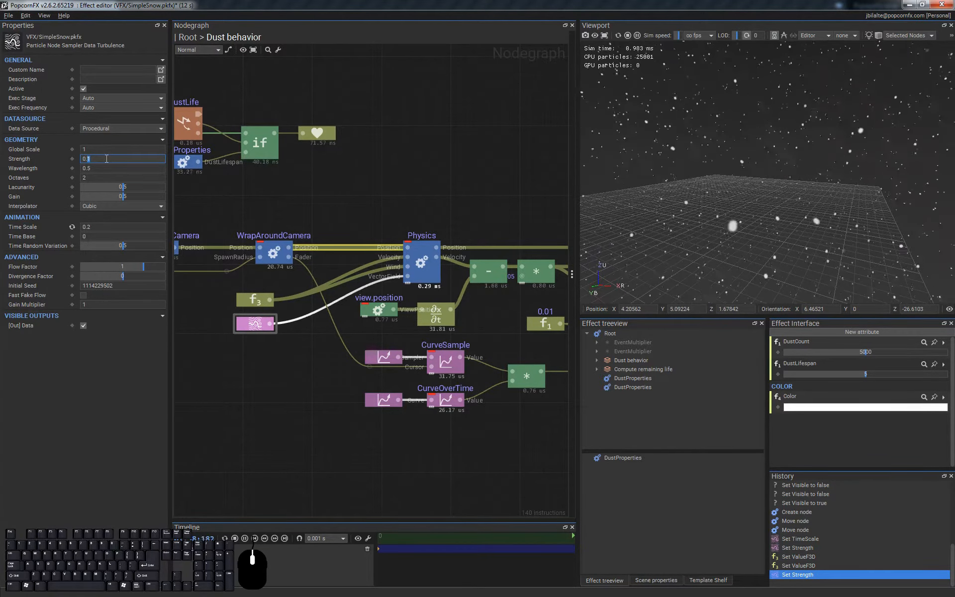
text(01)
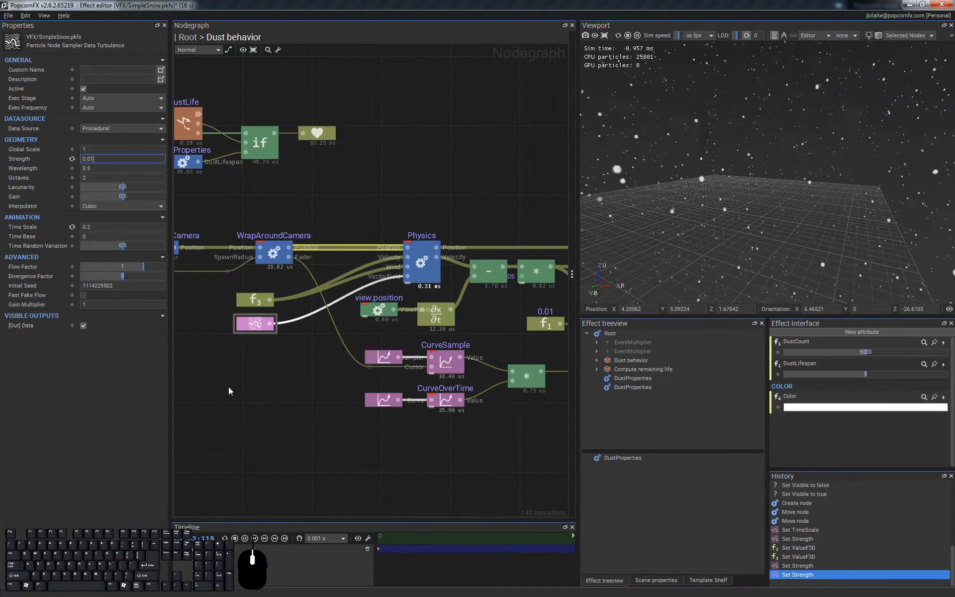
Step: Export the float3 wind constant as an effect attribute named Wind
click(258, 297)
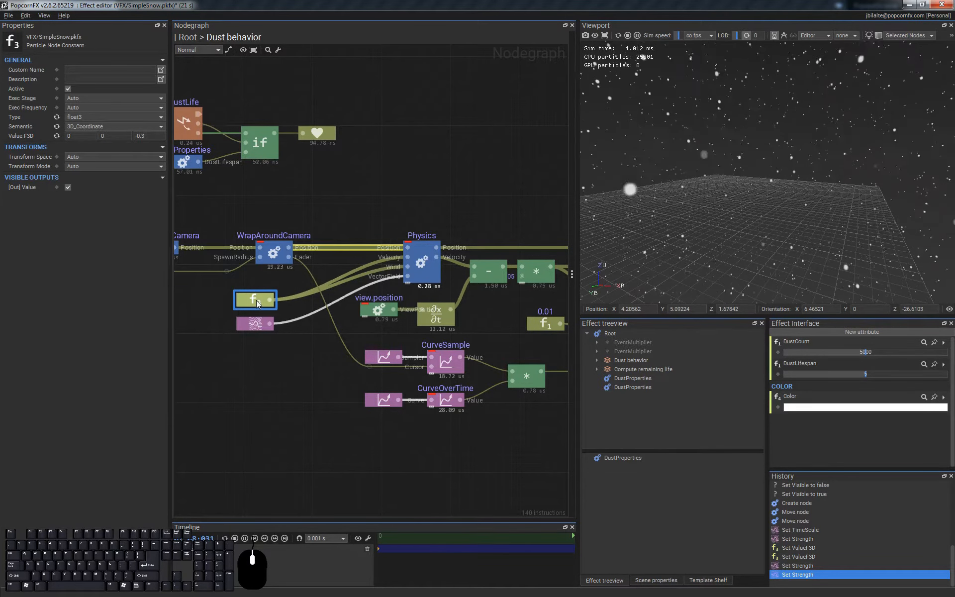
right_click(256, 300)
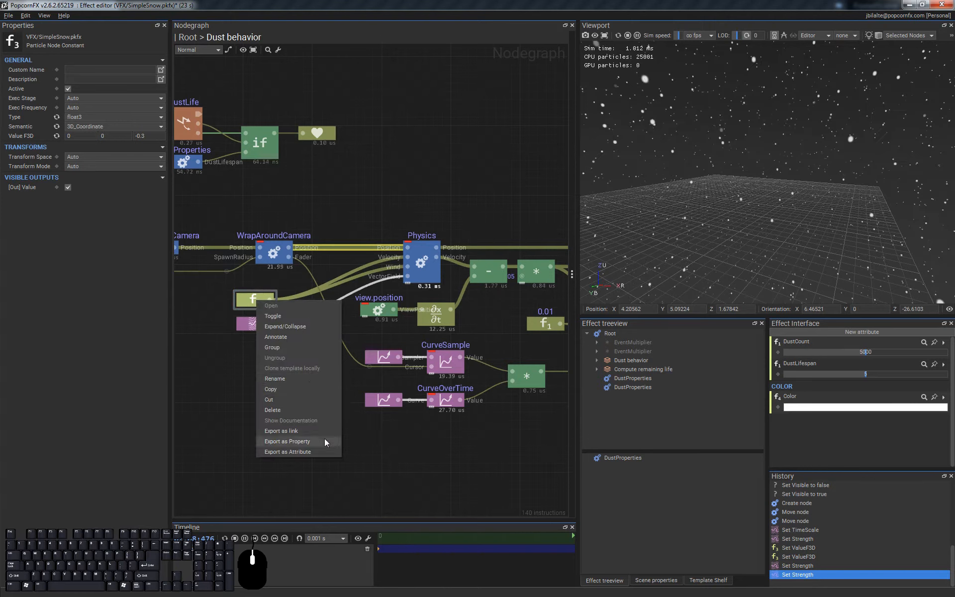
click(283, 452)
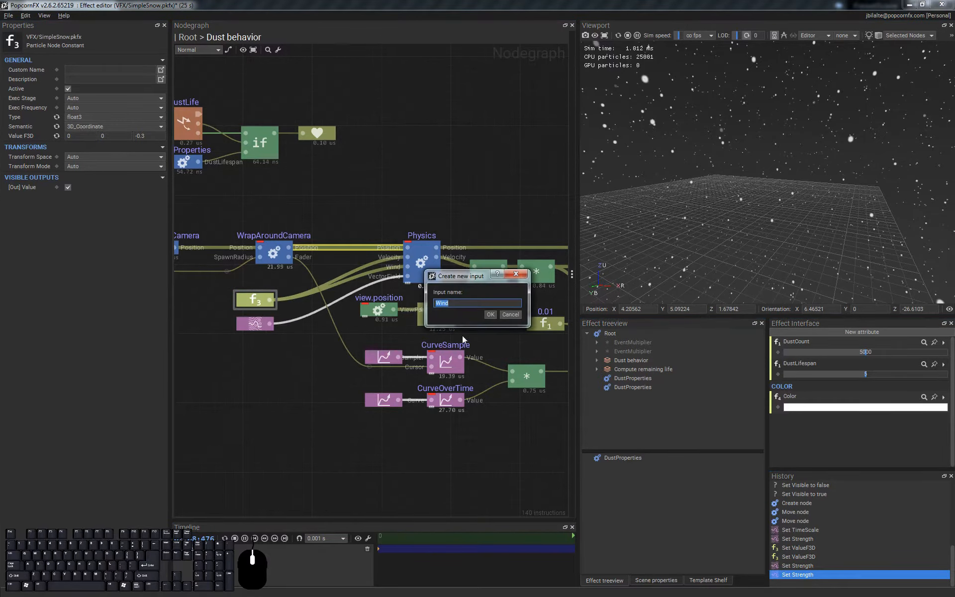
click(490, 315)
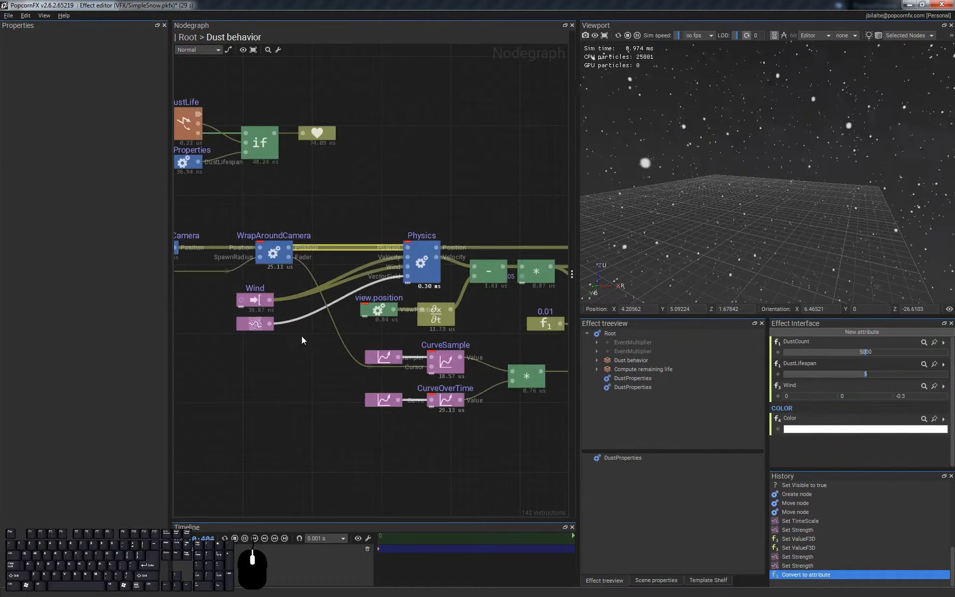
Step: Set the turbulence sampler's Strength back to 0.05
click(255, 324)
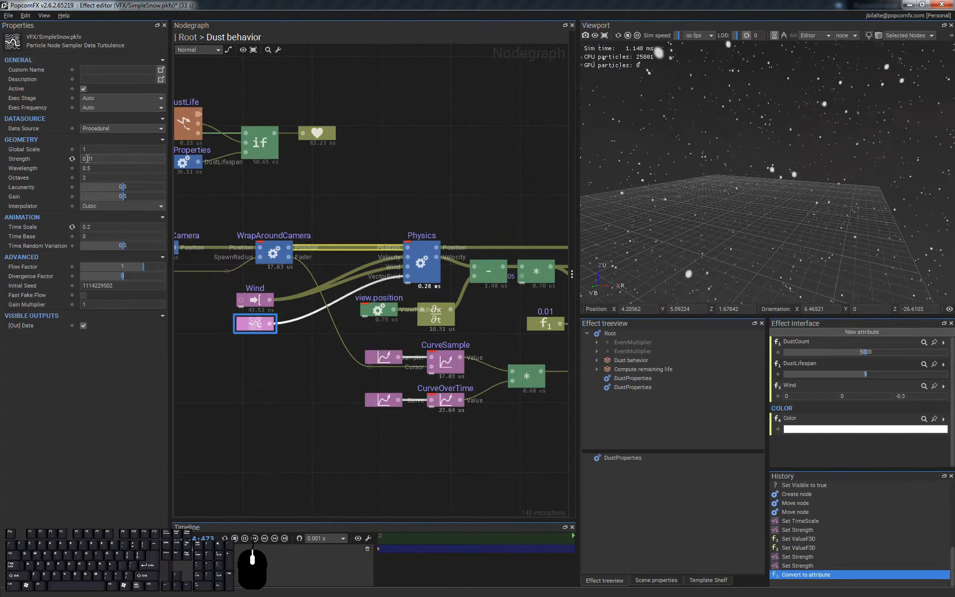
click(97, 158)
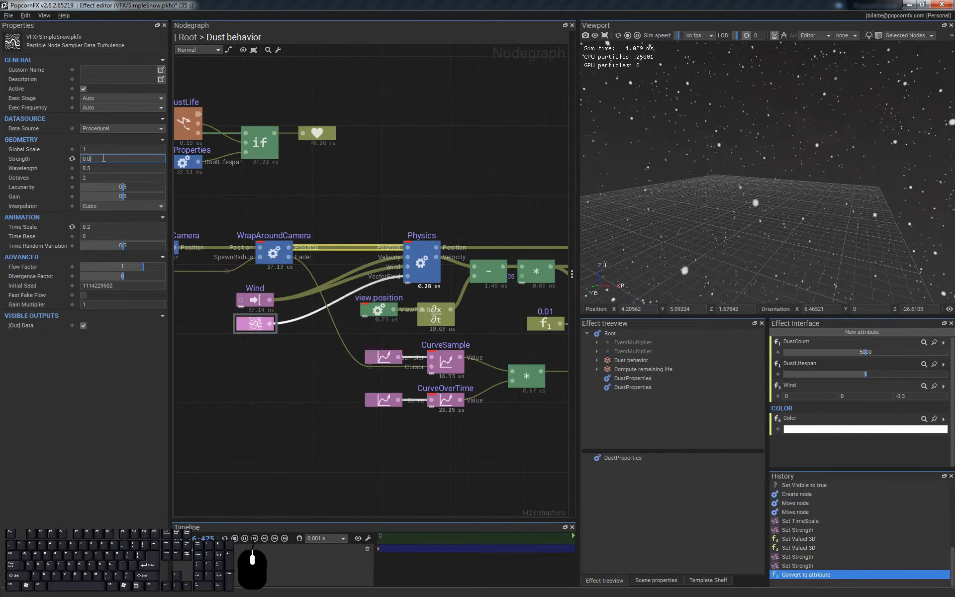
text(5)
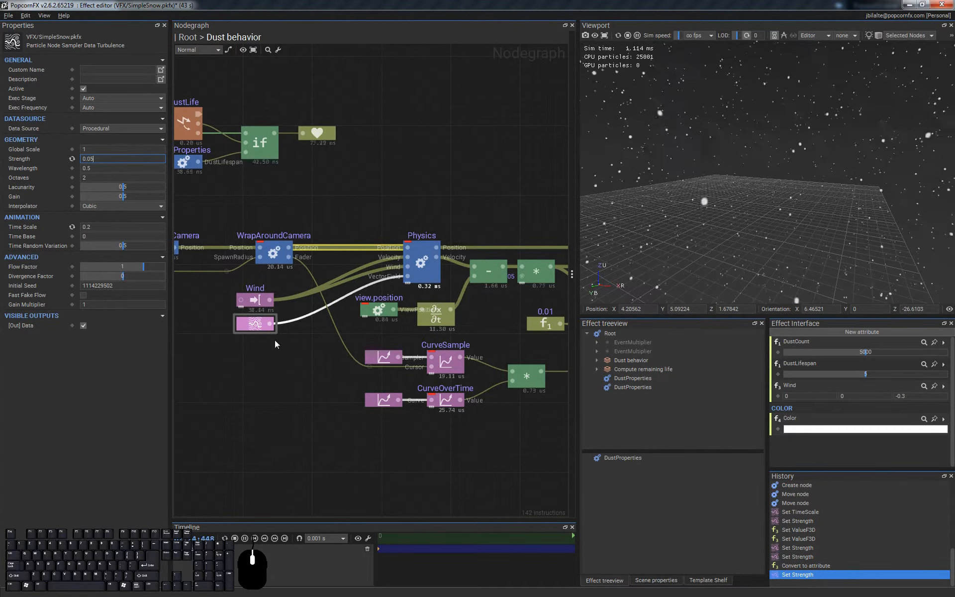
Step: Expose the Vector Field Scale property of the Physics node as an input pin
click(254, 325)
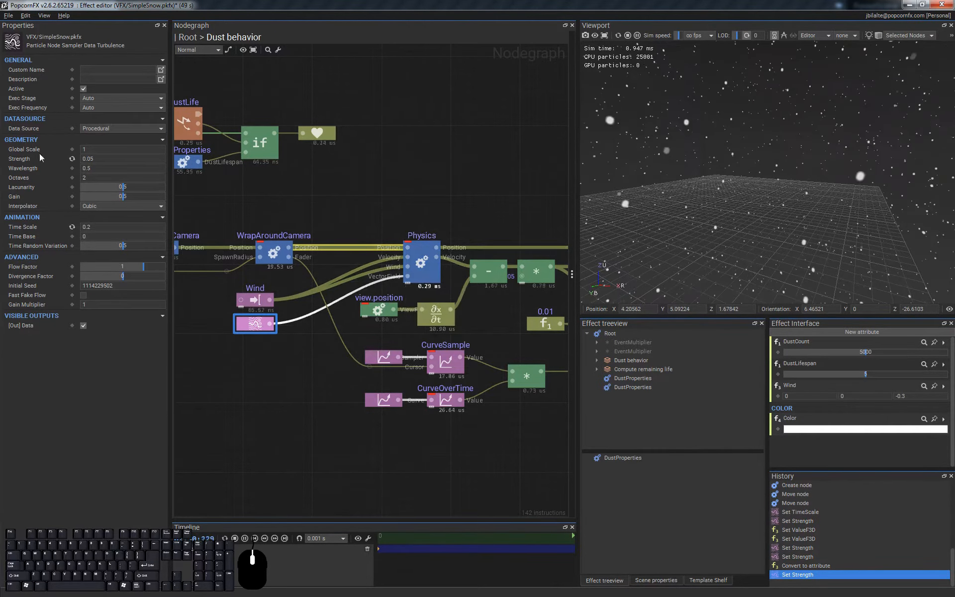
click(450, 276)
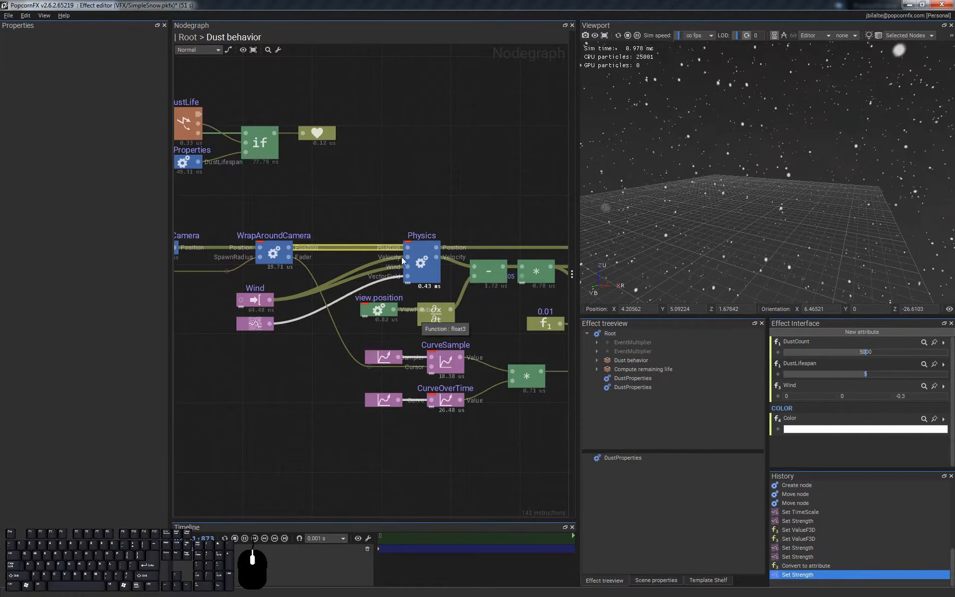
click(424, 265)
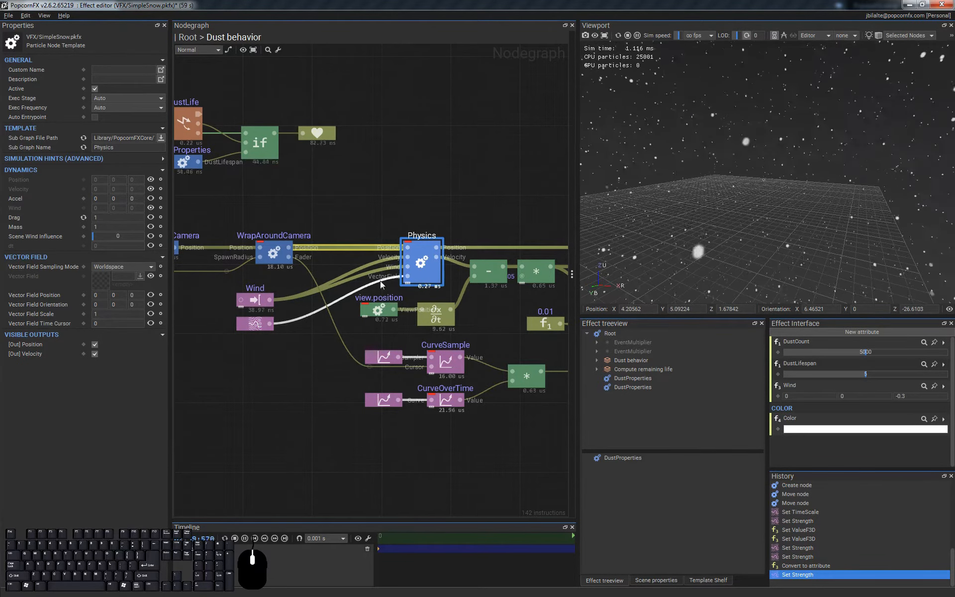
click(151, 314)
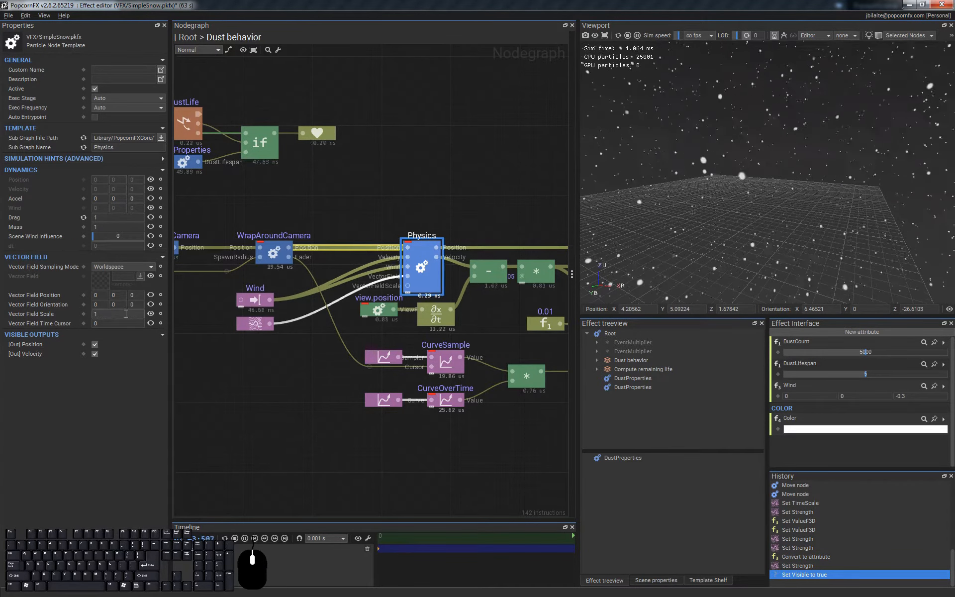
Step: Reset the turbulence sampler's Strength to its default of 0.1
click(254, 324)
click(90, 159)
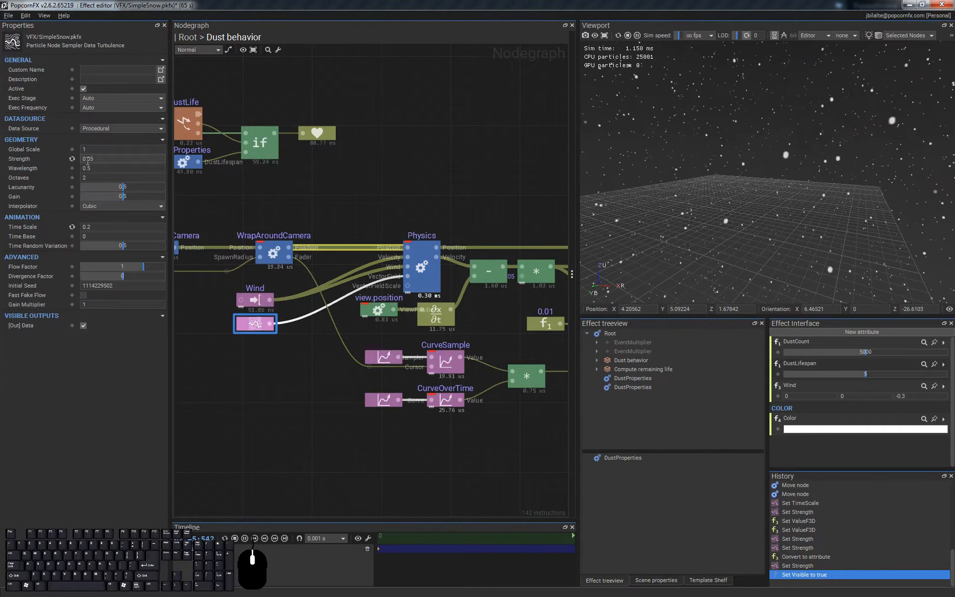
drag(90, 158, 101, 158)
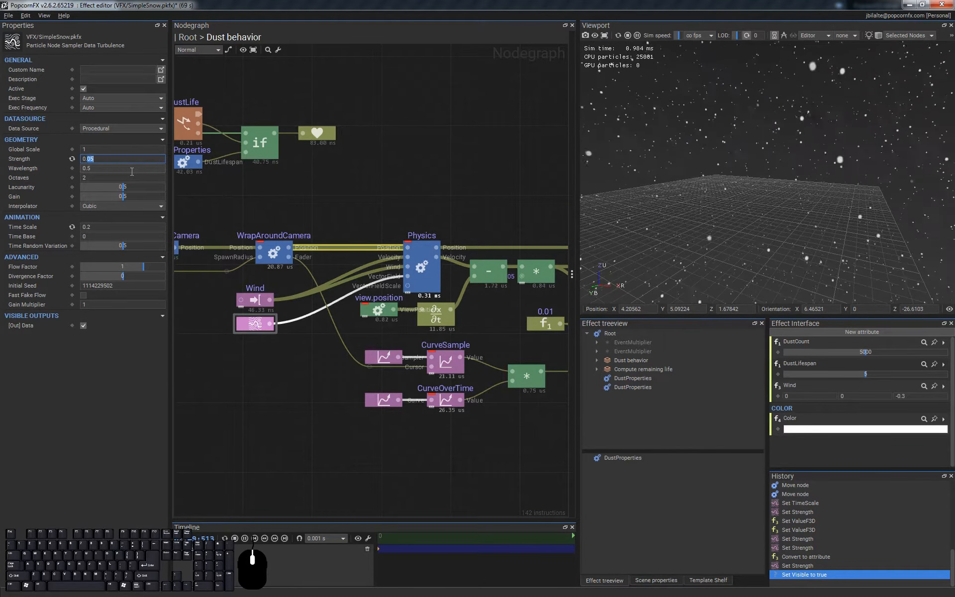
click(72, 159)
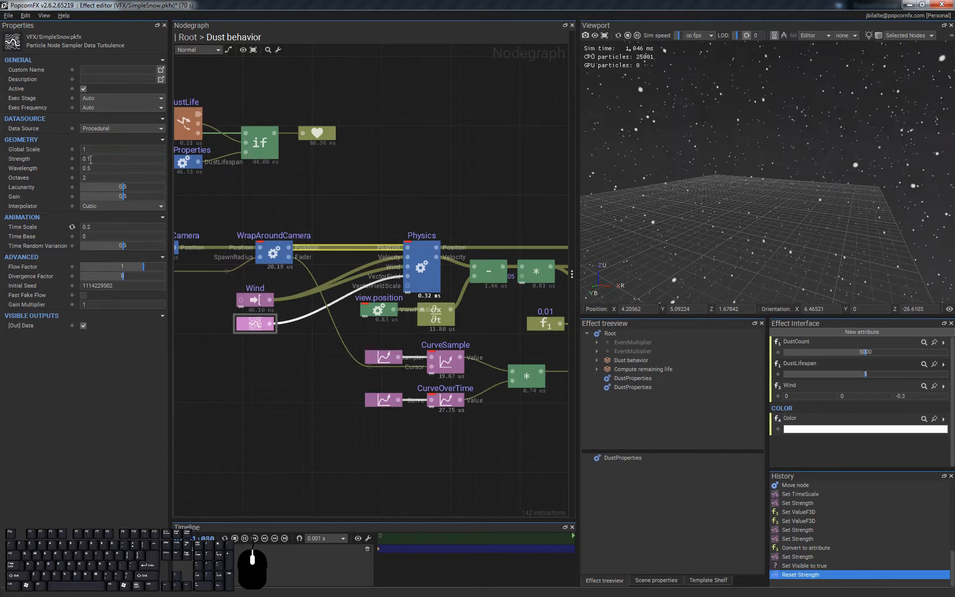
Step: Create a float constant of 0.5 connected to the VectorFieldScale input of the Physics node
click(288, 368)
drag(408, 286, 270, 354)
text(0.)
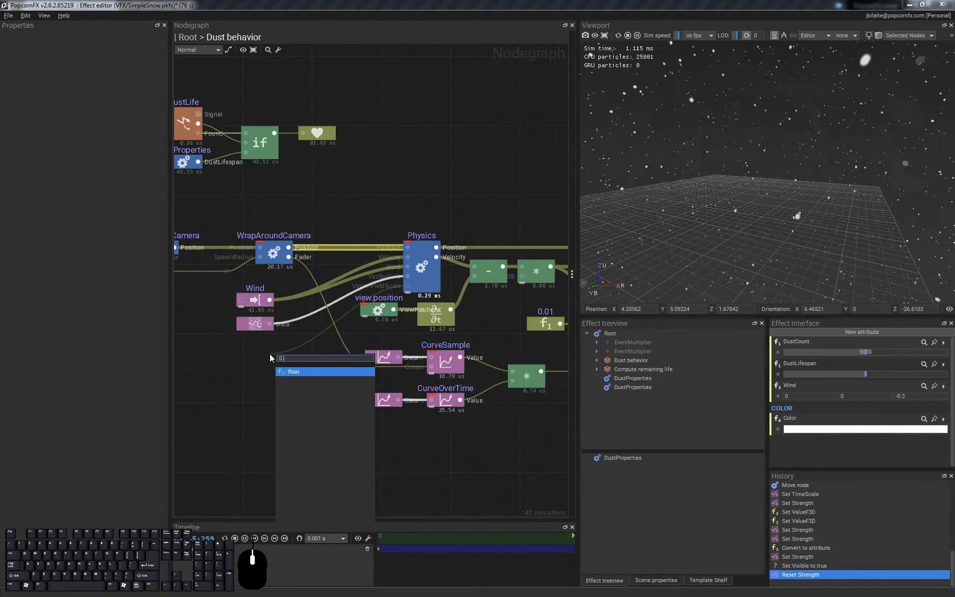
text(5)
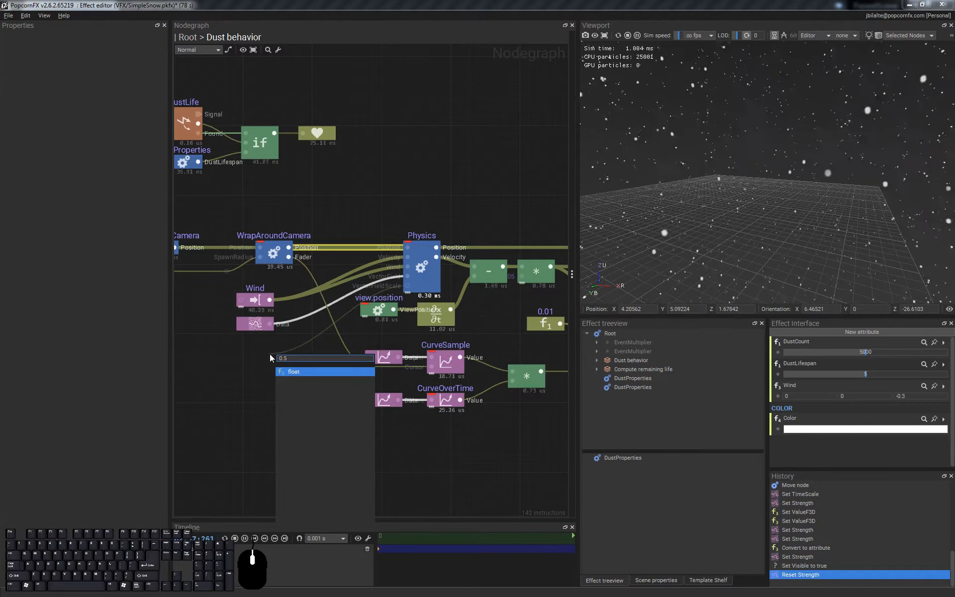
key(Return)
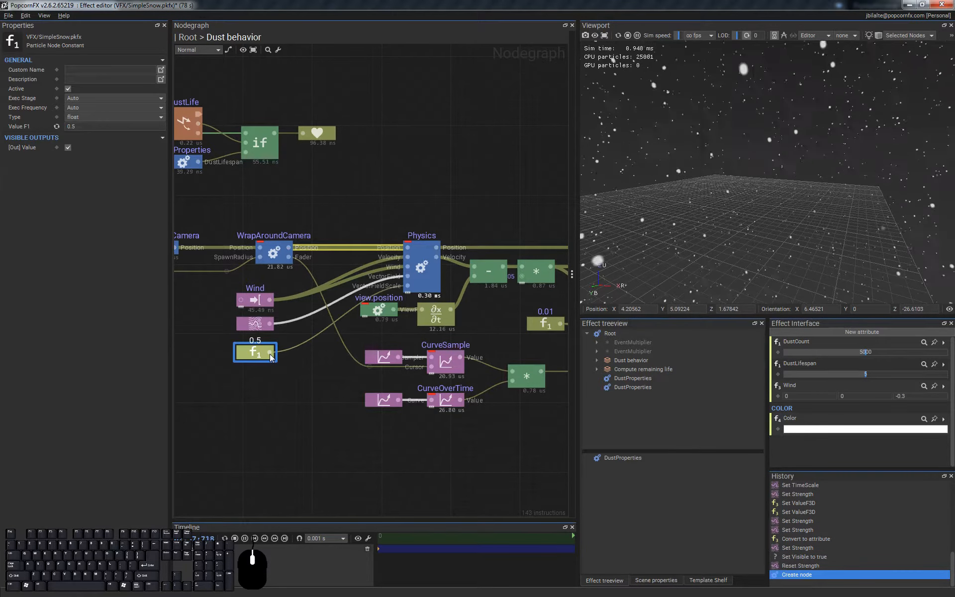
click(297, 398)
click(429, 272)
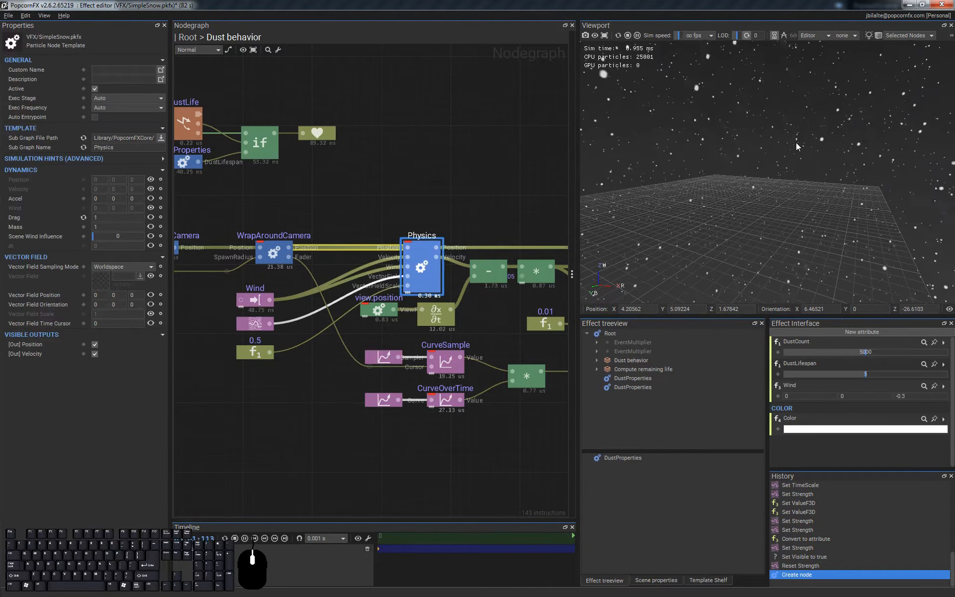
Step: Export the 0.5 float constant as an effect attribute named TurbulenceStrength
click(254, 351)
right_click(255, 351)
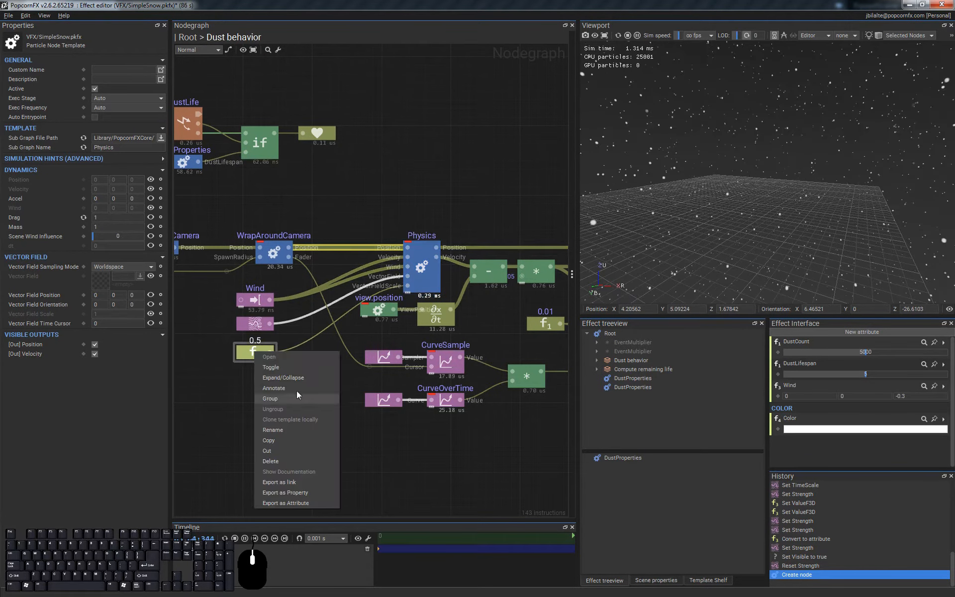
click(292, 503)
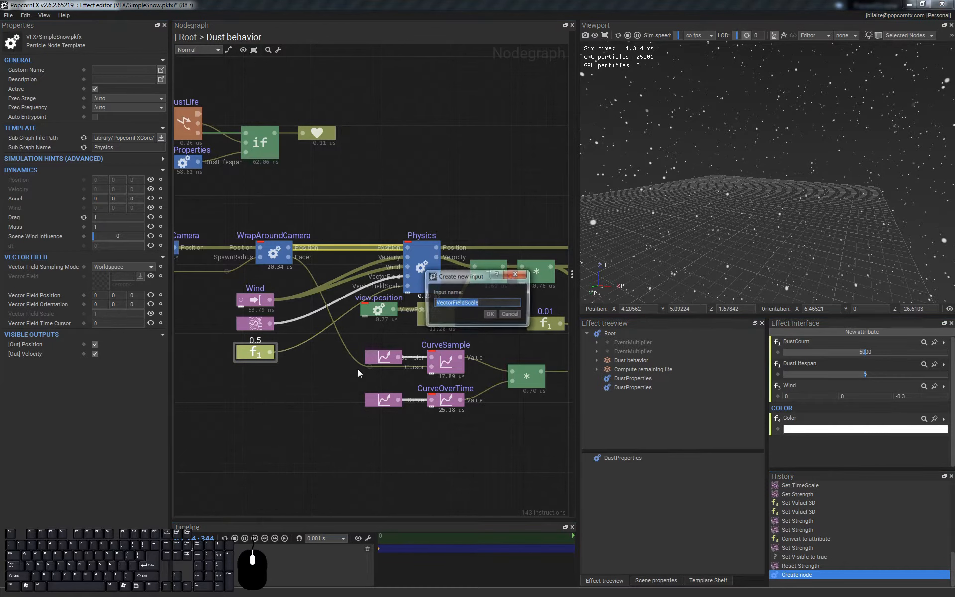
text(T)
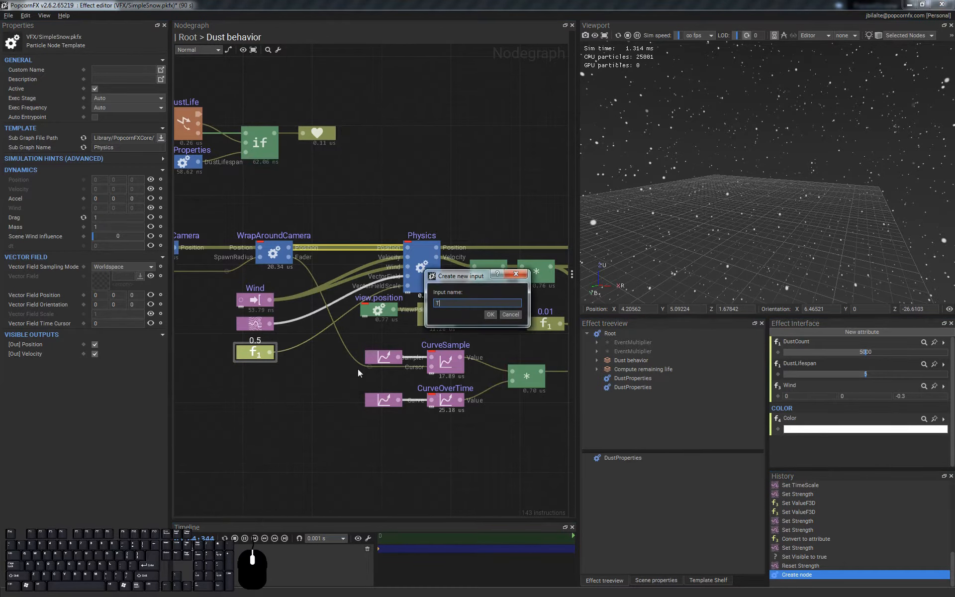
text(urbulenceStreh)
key(BackSpace)
text(ngth)
key(Return)
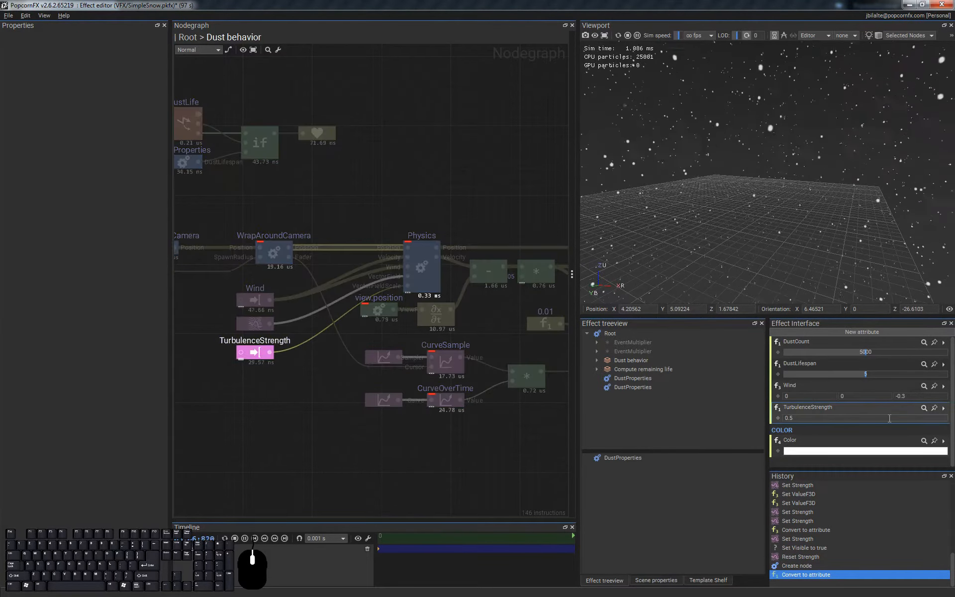
Step: Give the TurbulenceStrength attribute a minimum and a slider, with a maximum value of 2
click(254, 352)
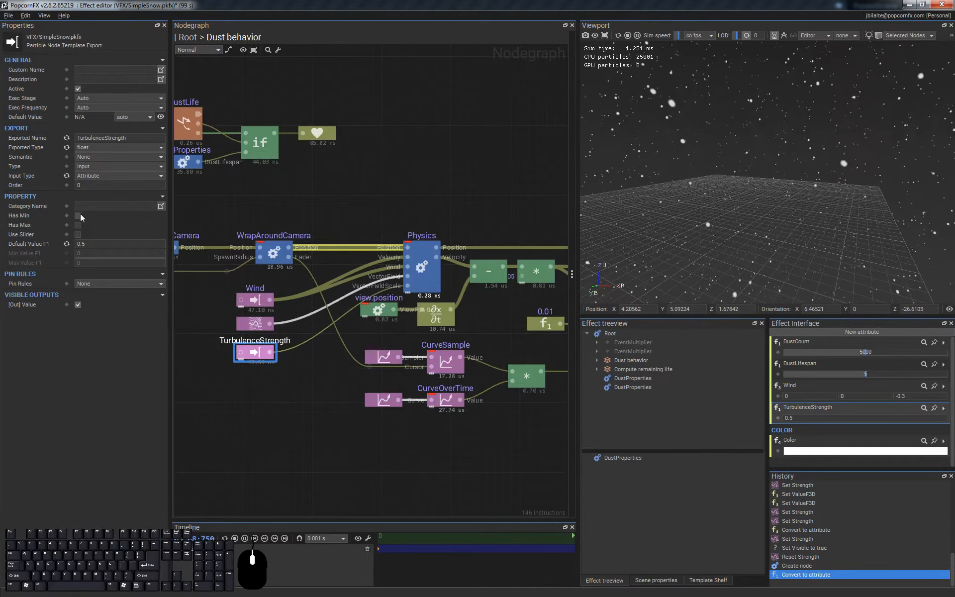
click(78, 215)
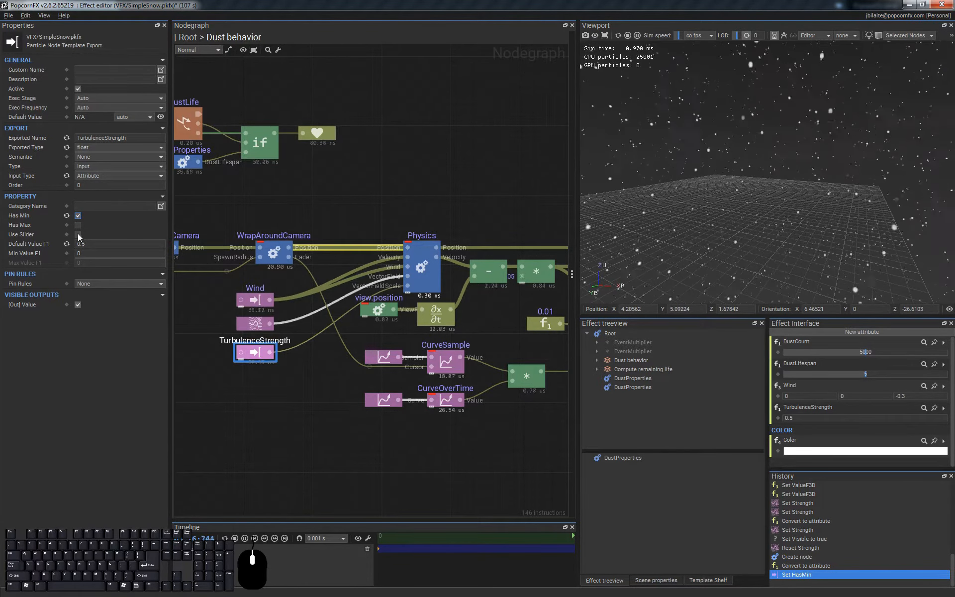
click(78, 234)
click(95, 263)
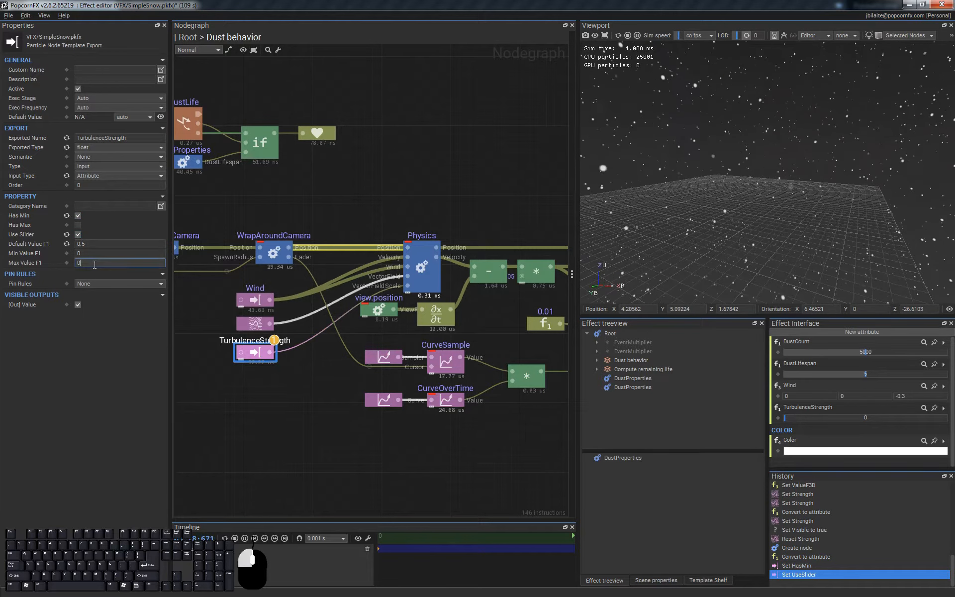
double_click(94, 264)
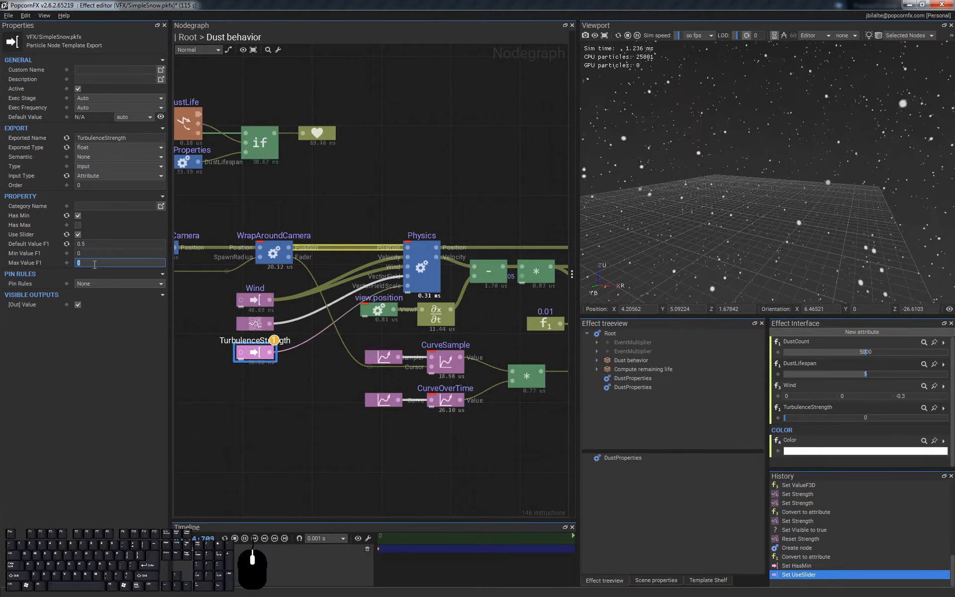
text(2)
key(Return)
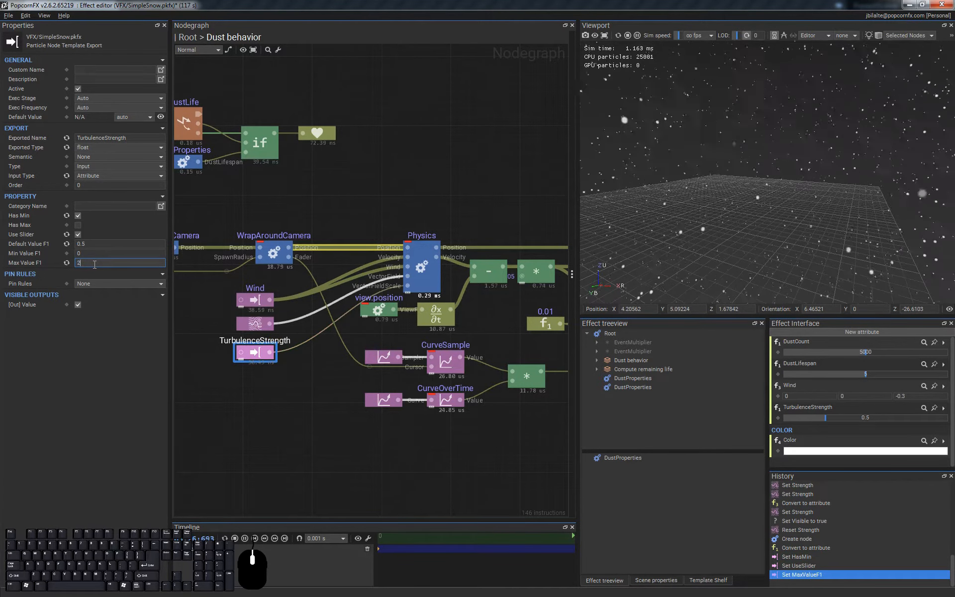
click(291, 428)
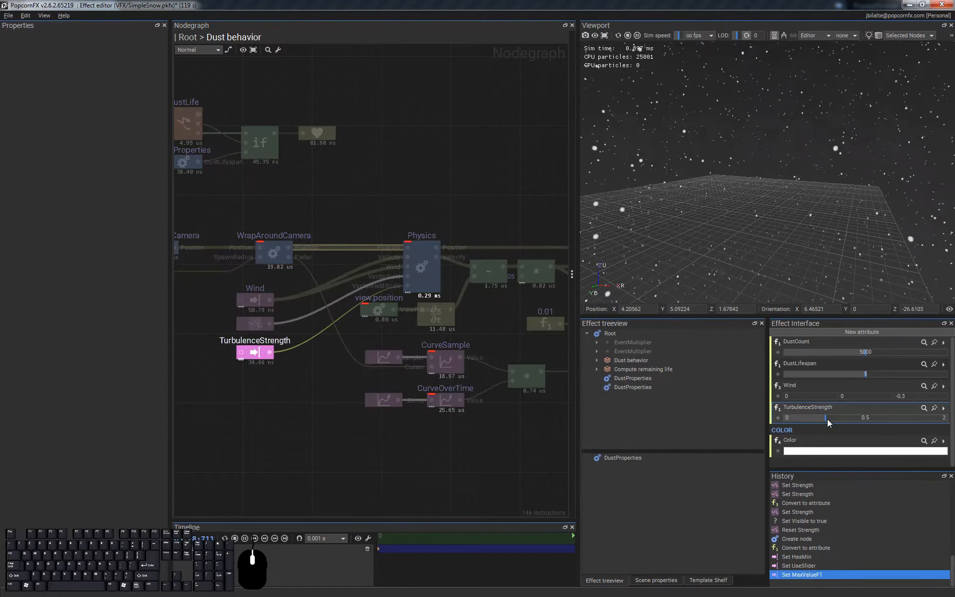
Step: Try the TurbulenceStrength attribute at its maximum of 2, and reset it to its default
drag(828, 419, 871, 419)
drag(945, 419, 949, 419)
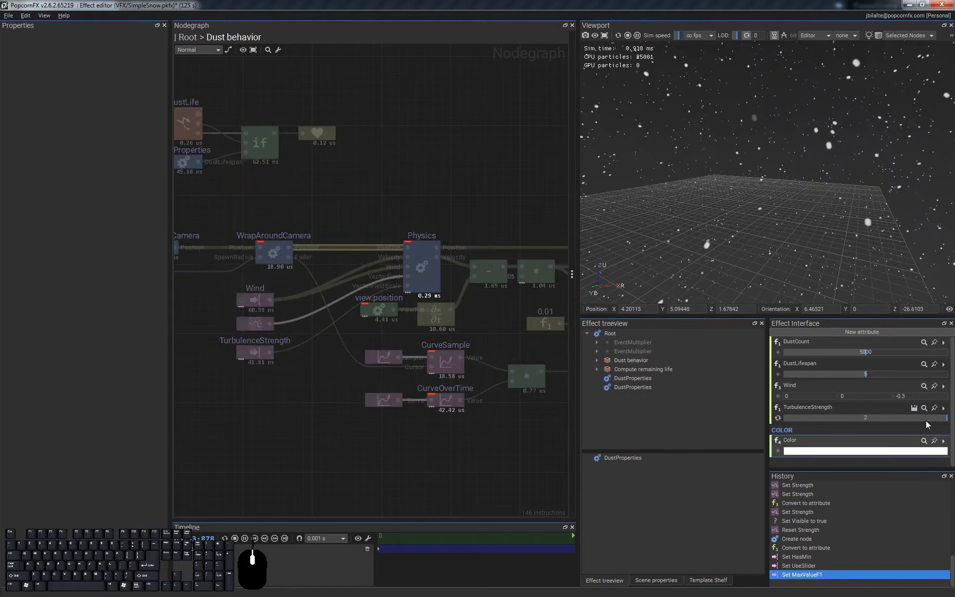
click(778, 418)
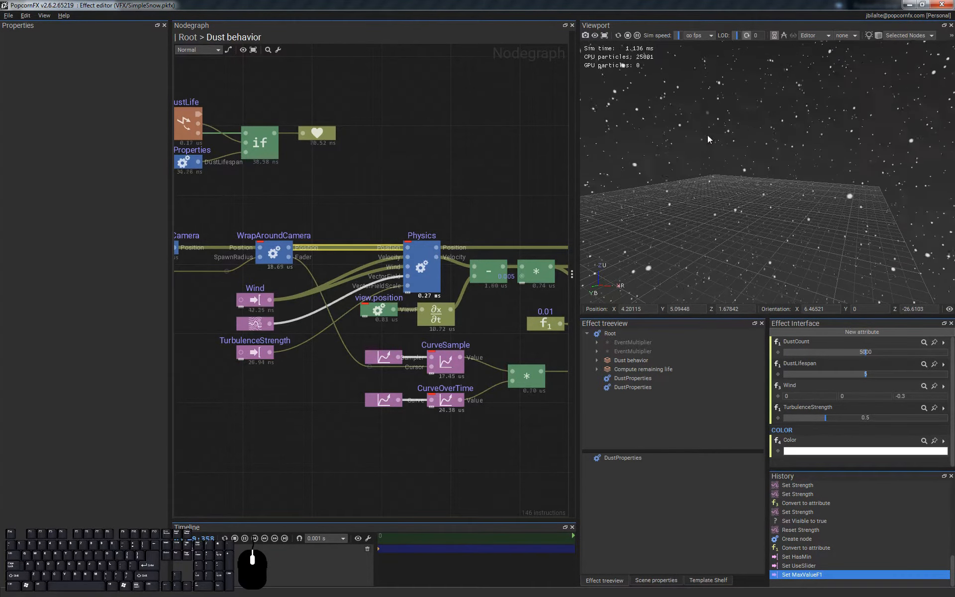
Step: Reset the CPU Saving Mode for all editors in the editor preferences, and set it back to ApplicationFocusLost
click(25, 16)
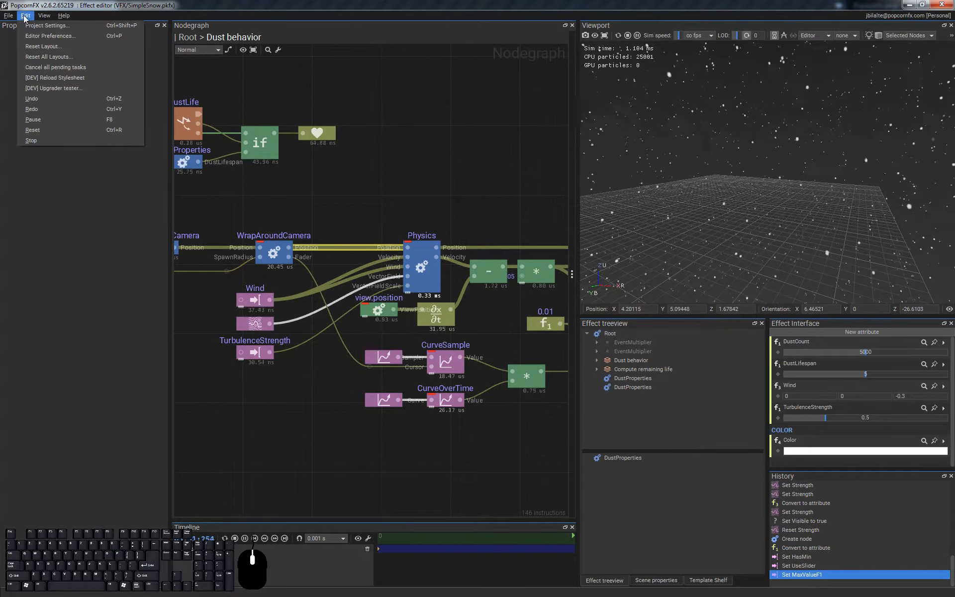
click(50, 36)
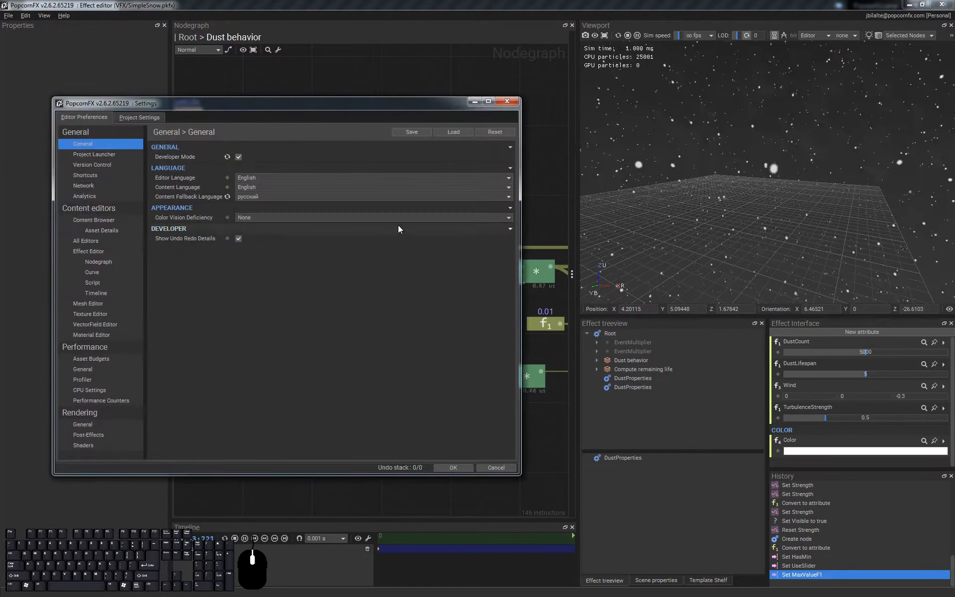
click(91, 240)
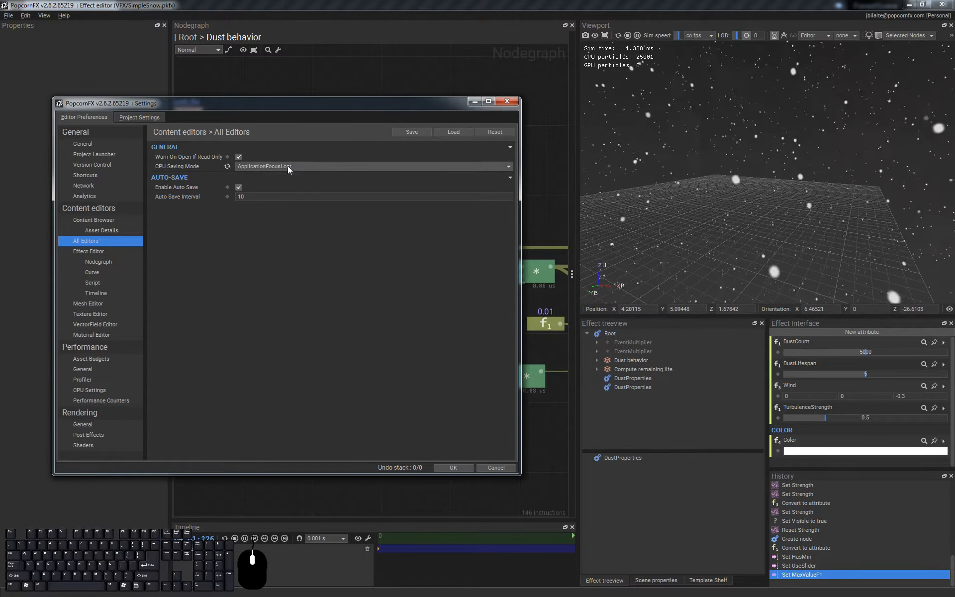
click(229, 166)
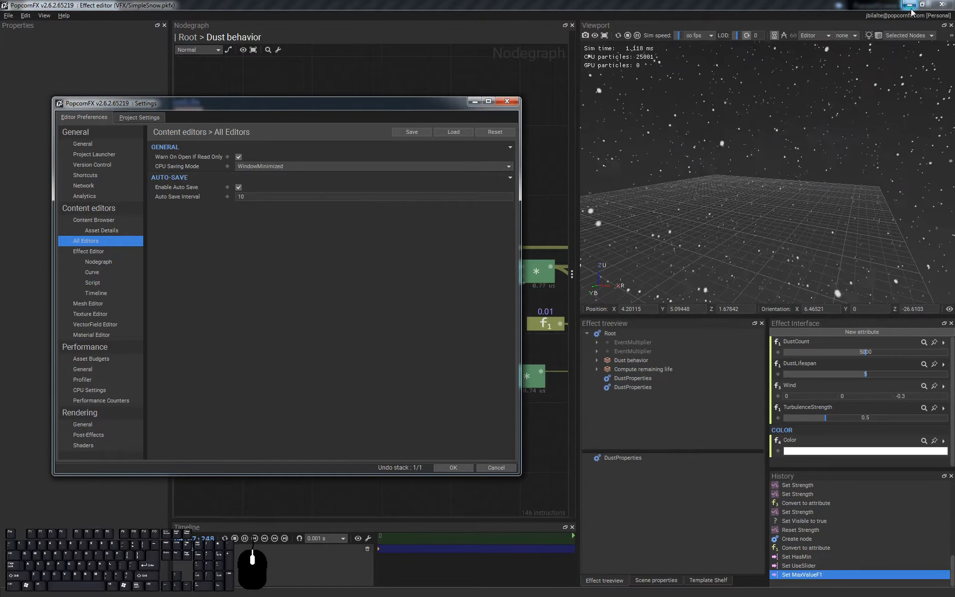
click(249, 165)
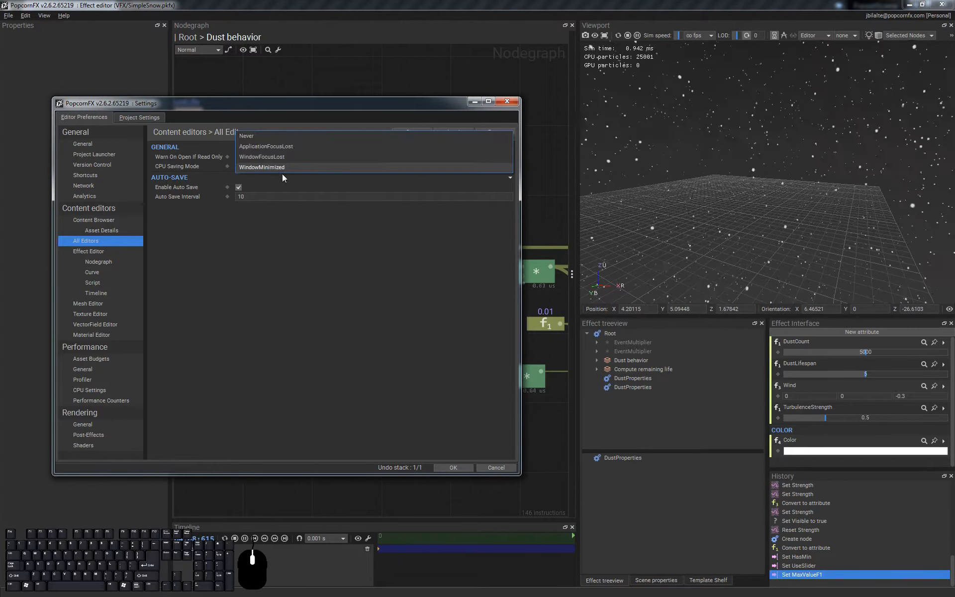
click(273, 145)
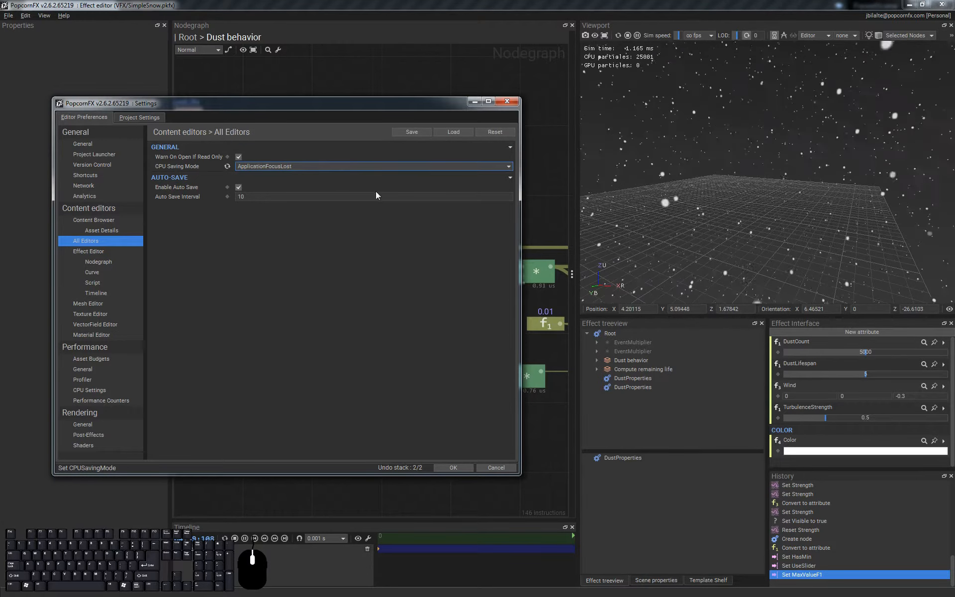
click(453, 467)
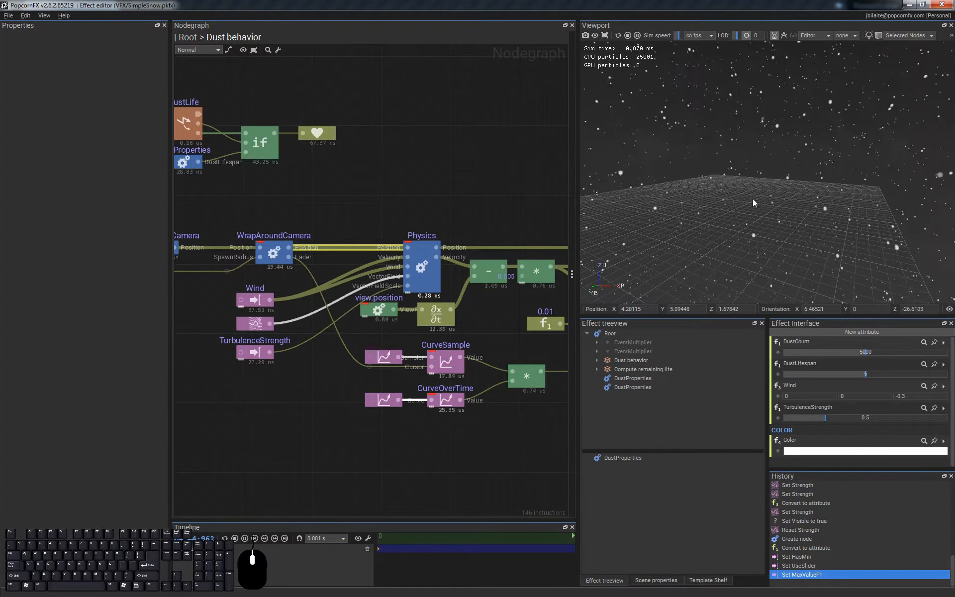
Step: Switch to Unreal Editor and reimport the effect used by the SimpleSnow emitter
middle_drag(295, 396, 305, 396)
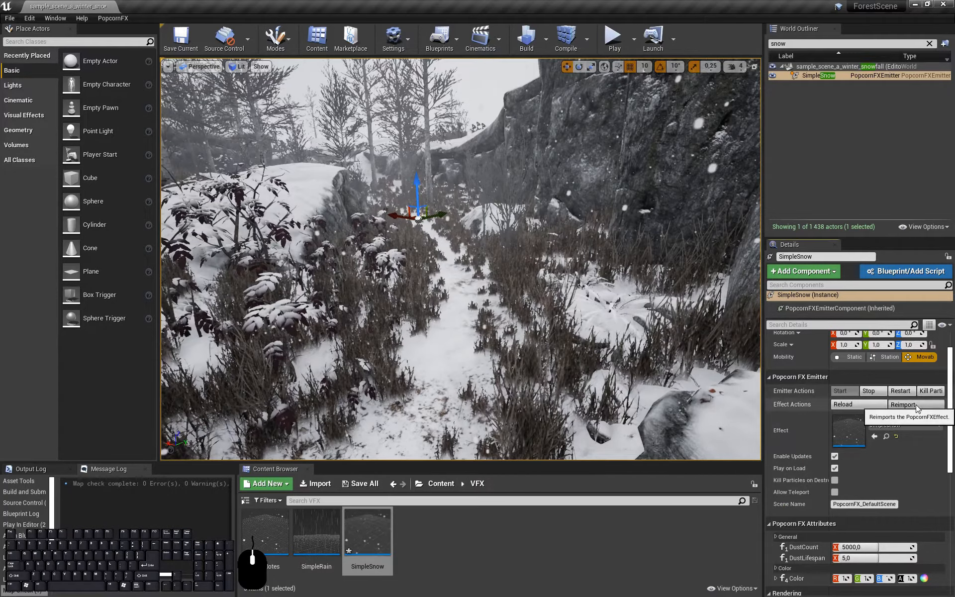
click(917, 405)
scroll(924, 447, down, 5)
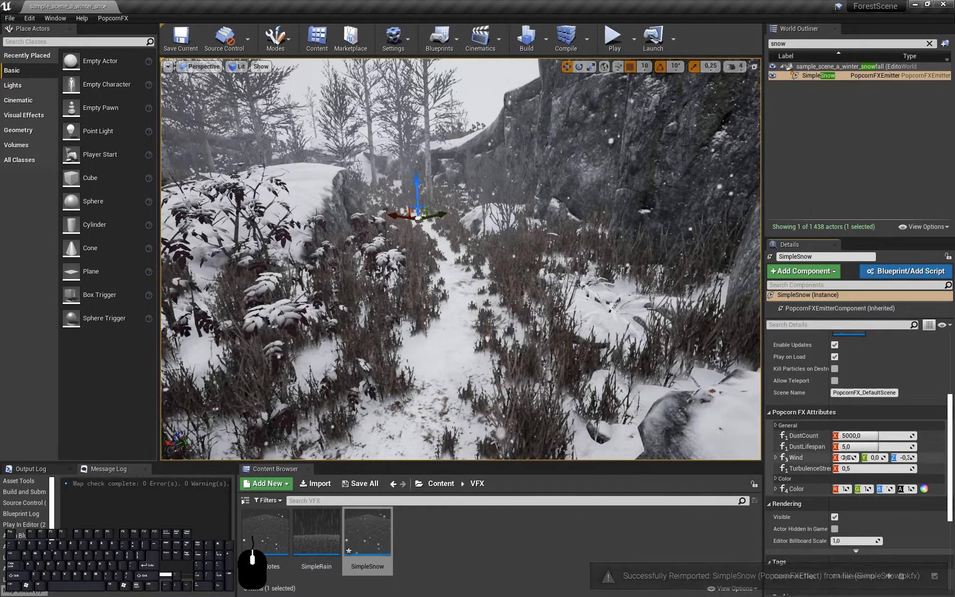
Step: Try a higher Wind X value of about 1.64 on the SimpleSnow emitter, and set it back to 0
mouse_move(846, 457)
mouse_down()
mouse_move(863, 457)
mouse_move(851, 457)
mouse_up()
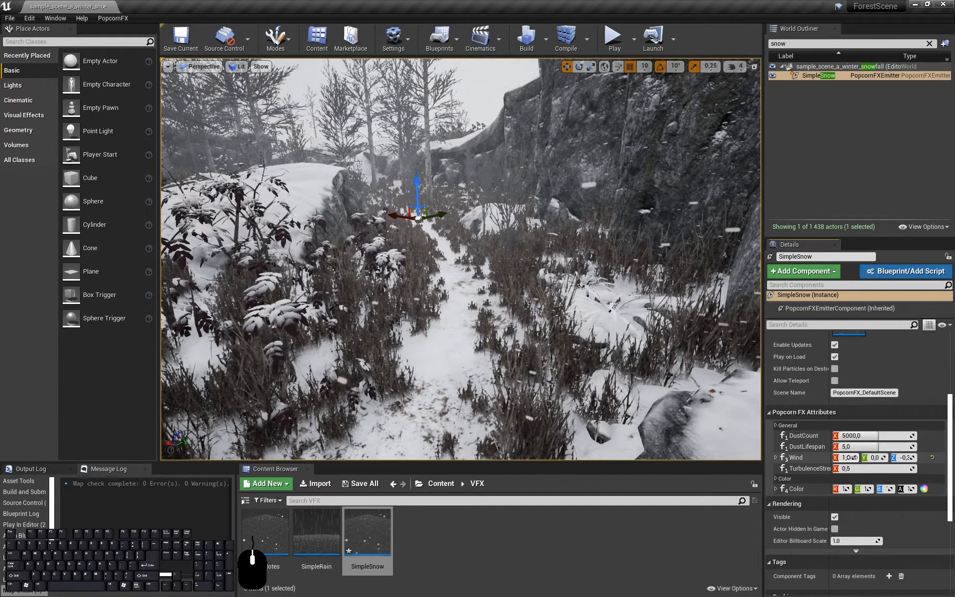
click(847, 456)
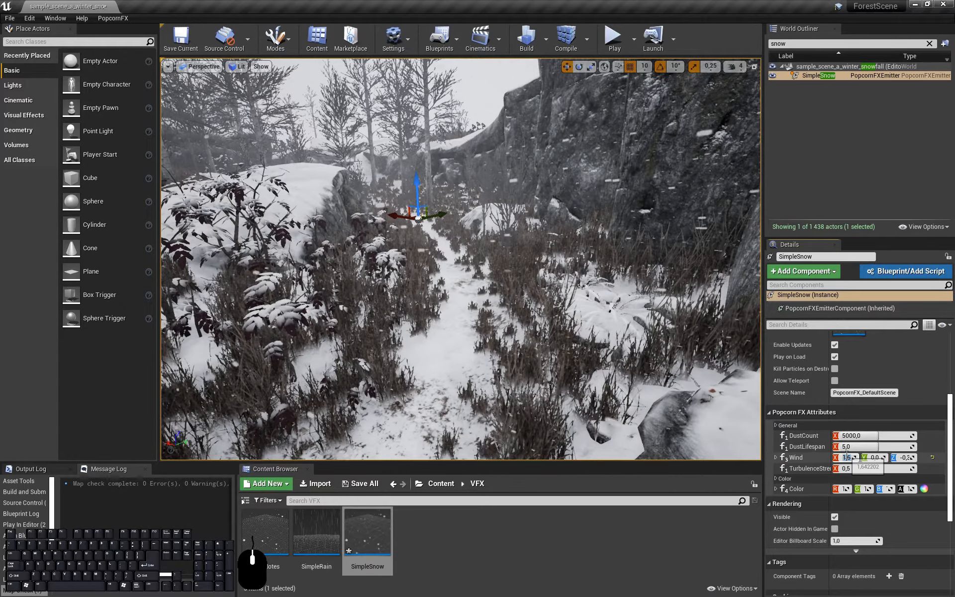
text(0,)
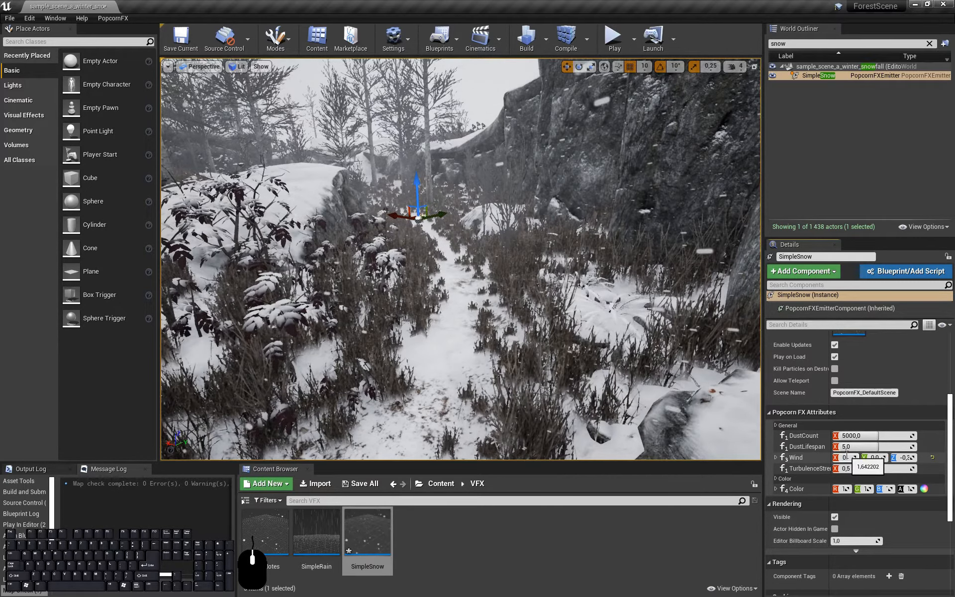
key(Return)
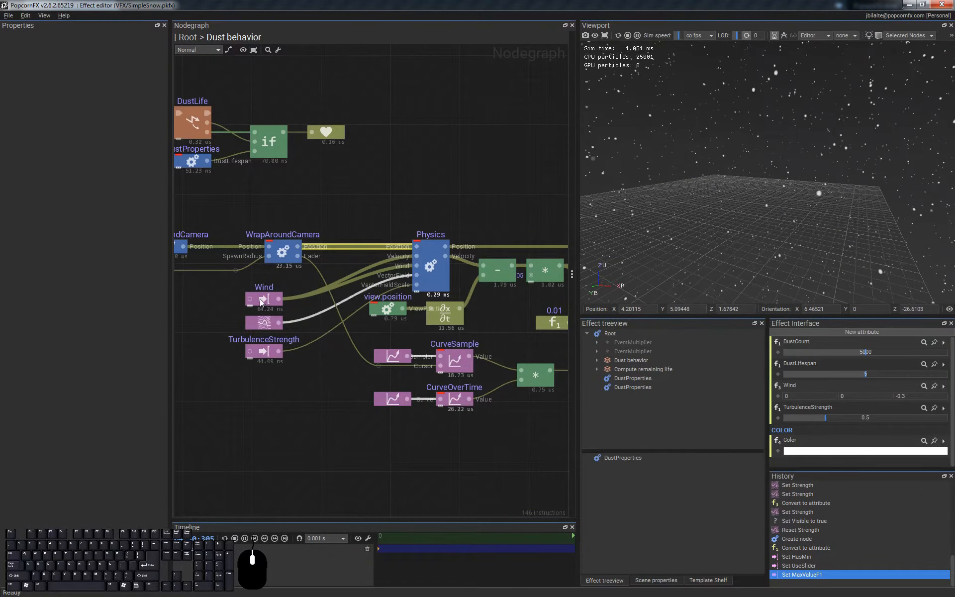
Step: Switch to the PopcornFX editor and display the Dust behavior node graph by Exec Rate
click(268, 301)
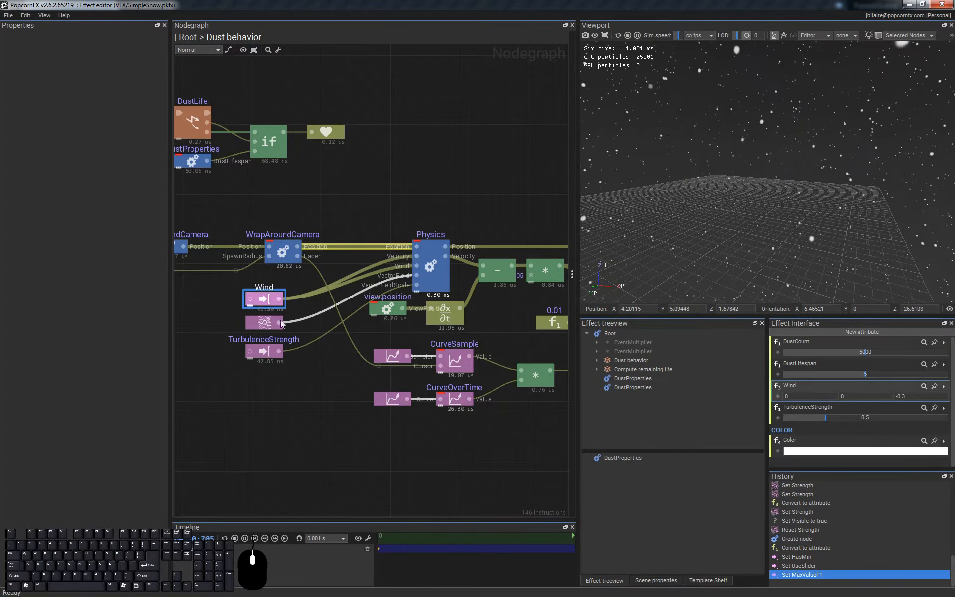
click(192, 51)
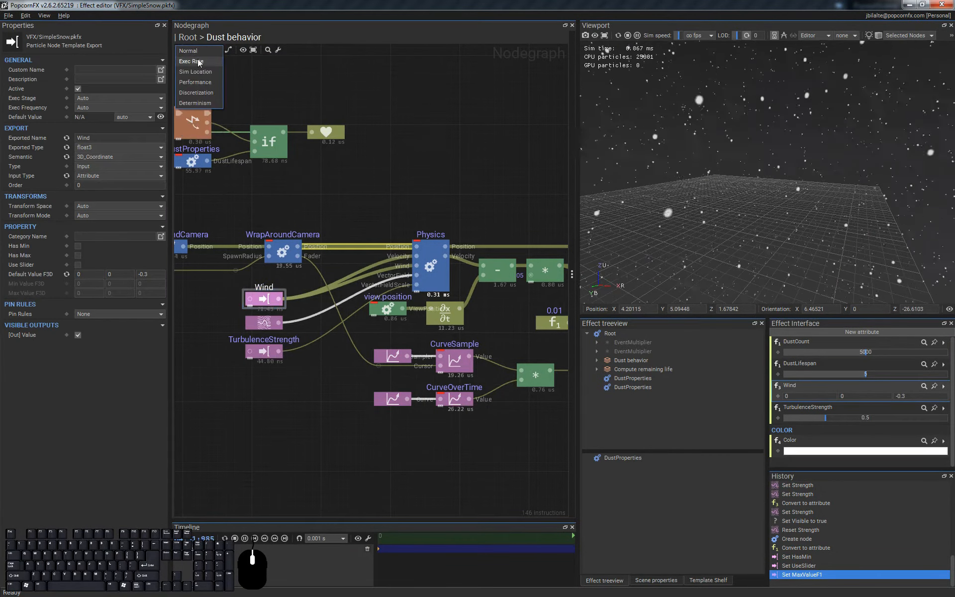
click(199, 62)
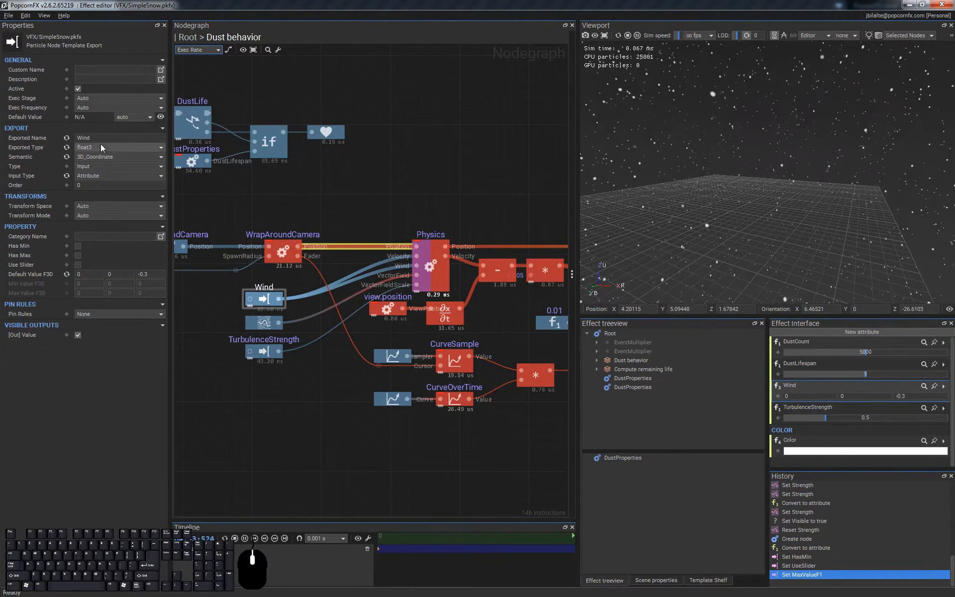
click(352, 391)
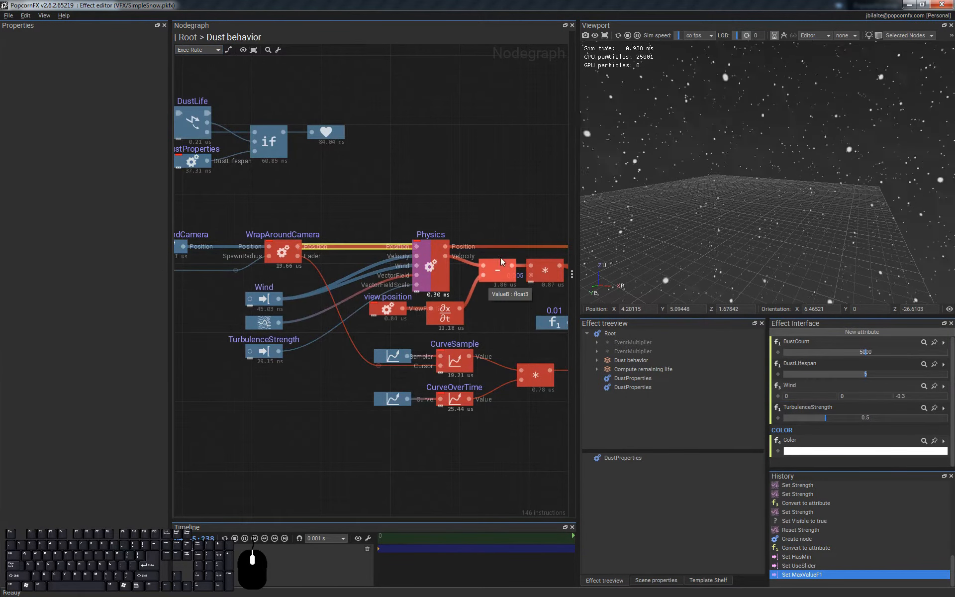
Step: Set the Exec Stage of the Wind attribute node to Evolve
click(265, 302)
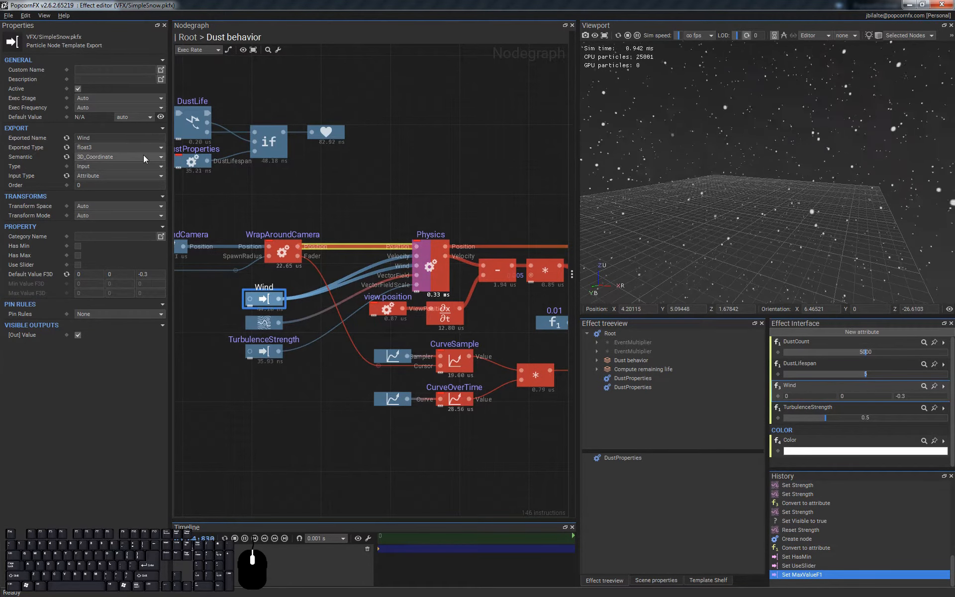
click(87, 98)
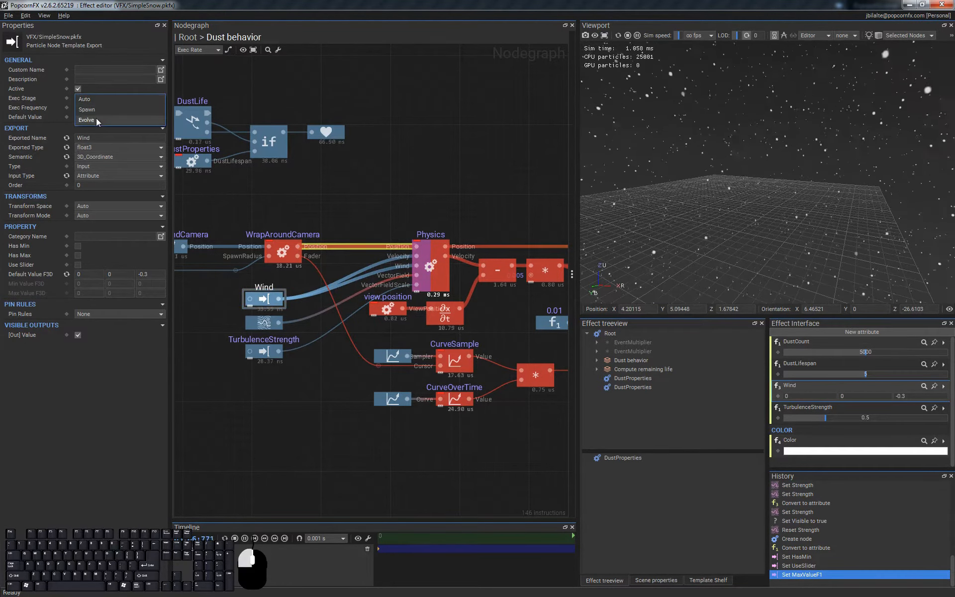
click(97, 119)
click(332, 436)
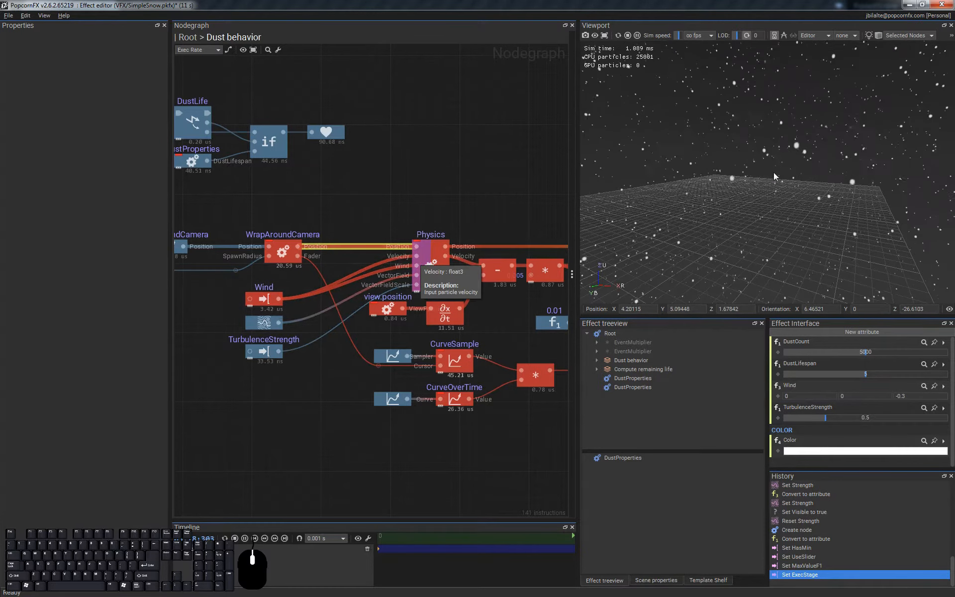
Step: Duplicate the Wind node above the original using the existing attribute values, and reset the copy's Exec Stage to Auto
click(264, 300)
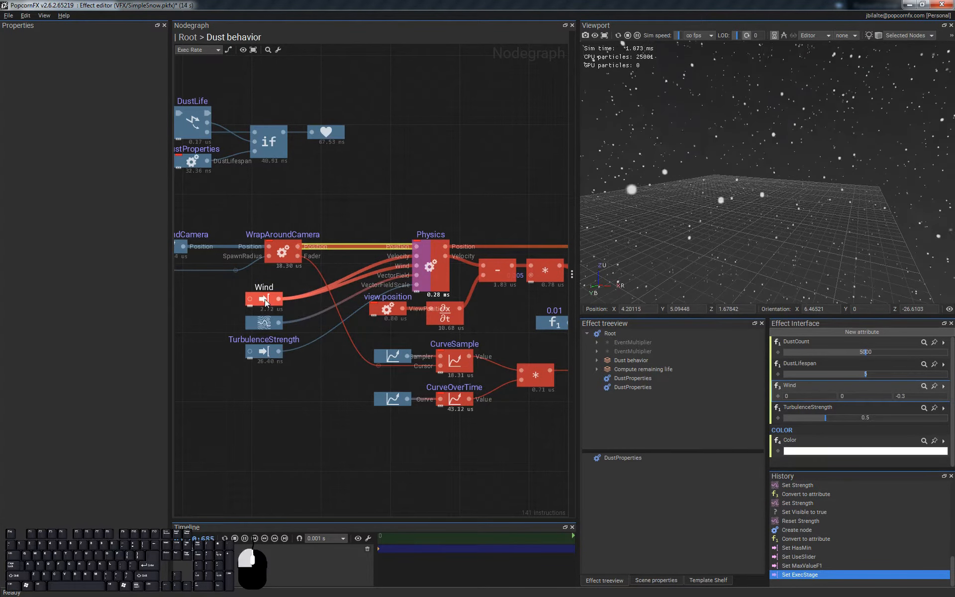
click(279, 274)
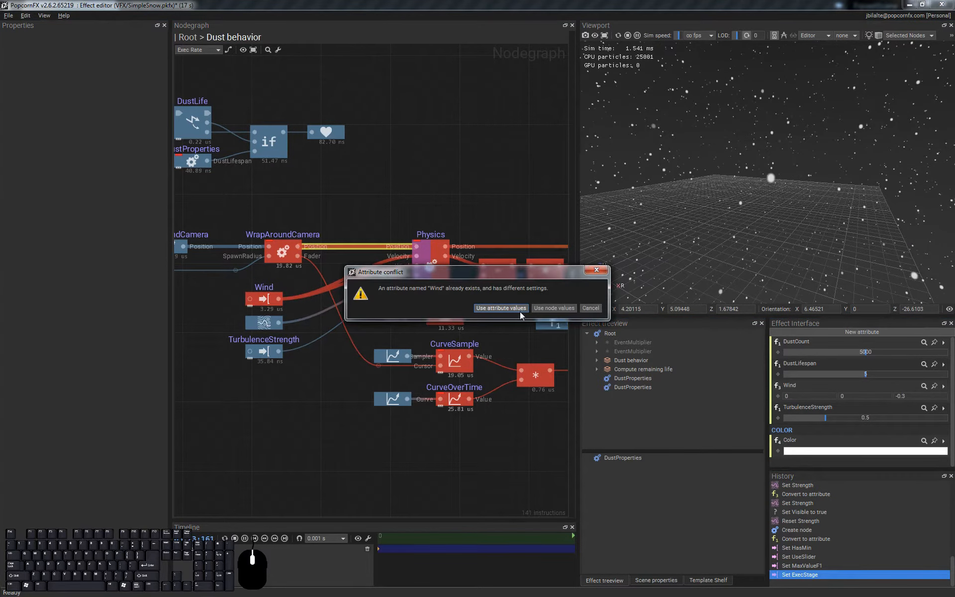
click(501, 308)
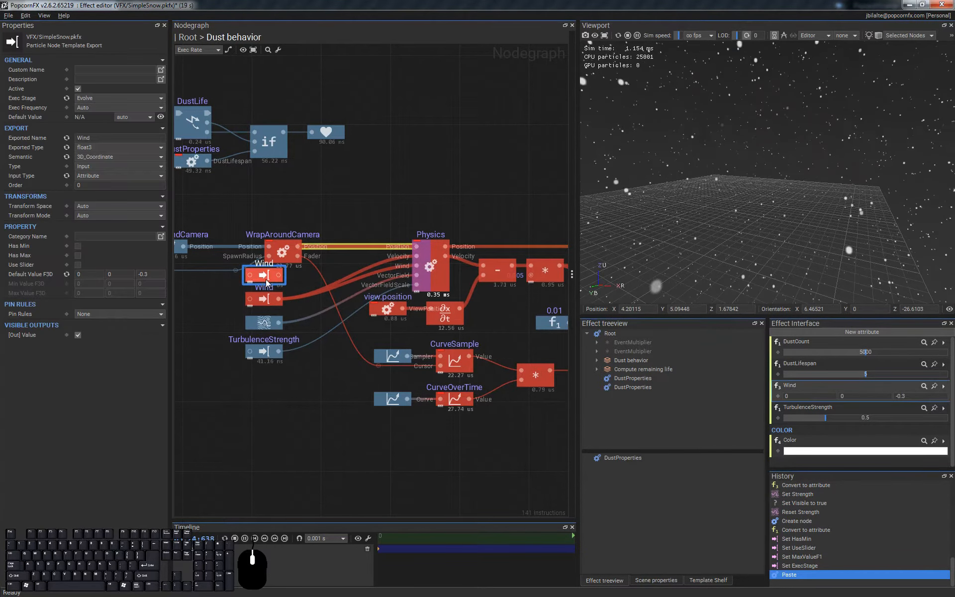
click(266, 279)
click(66, 98)
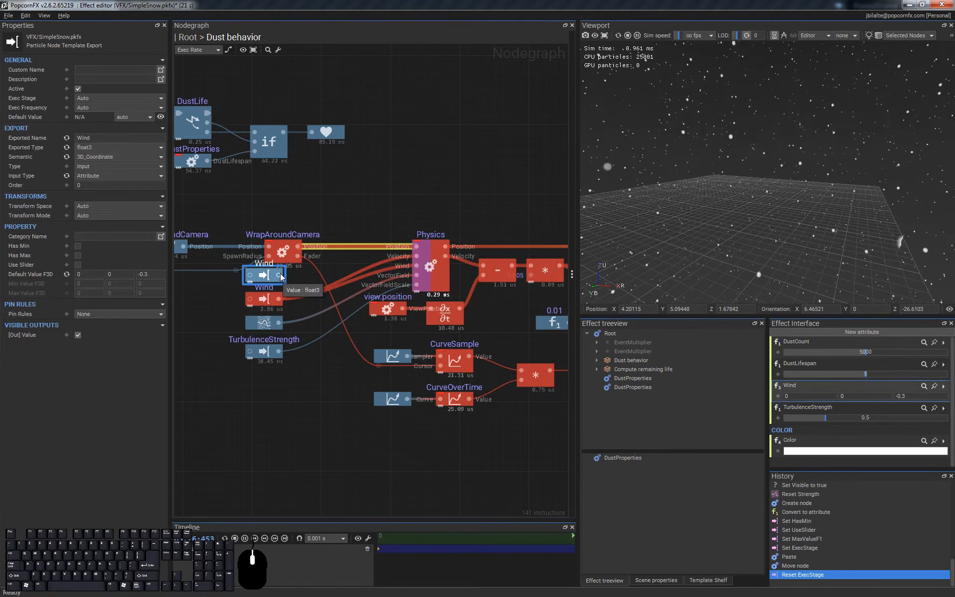
Step: Connect the duplicated Wind node to the Velocity input of Physics, and shift the four input nodes slightly downward
drag(280, 275, 416, 266)
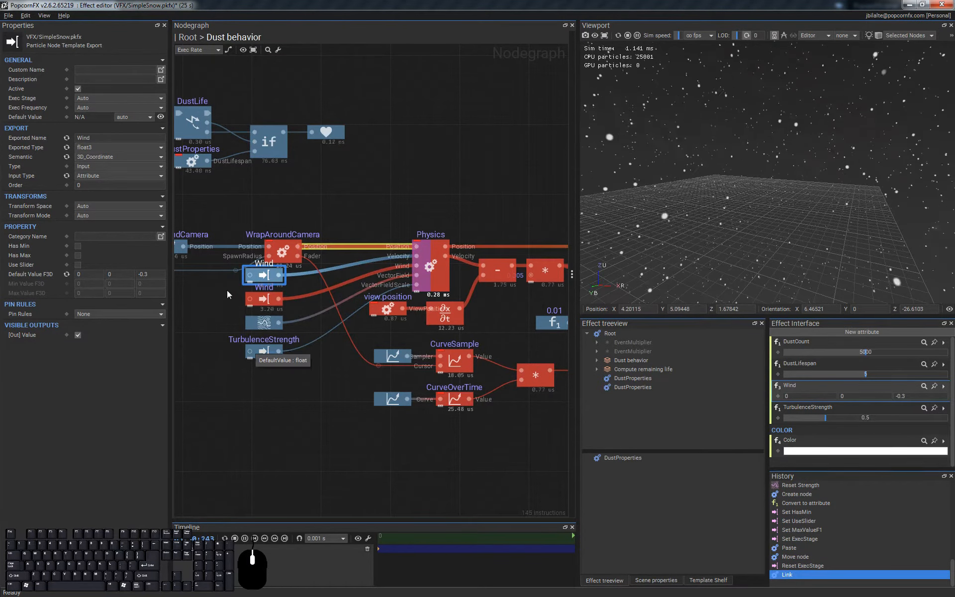
drag(227, 294, 265, 368)
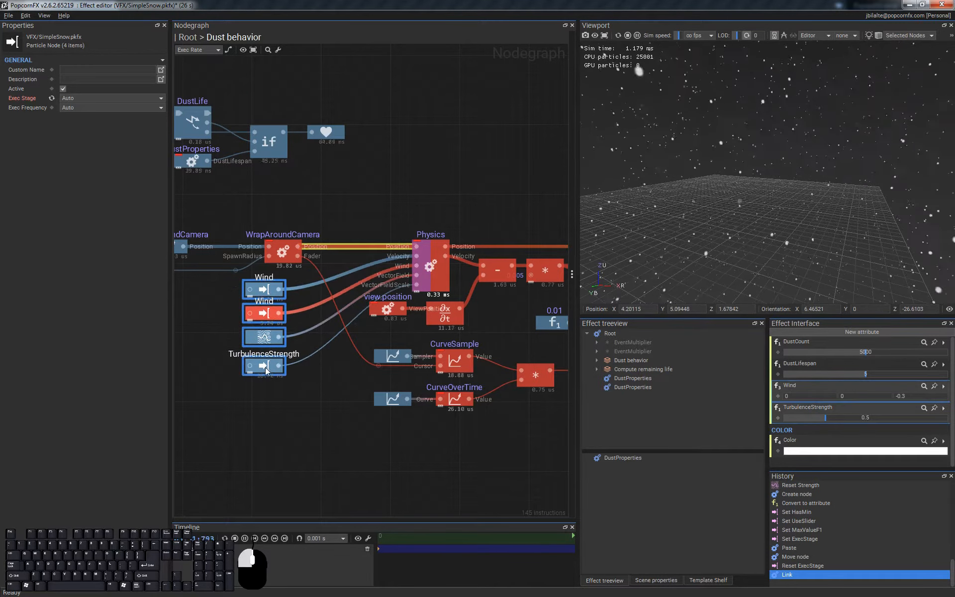
click(322, 395)
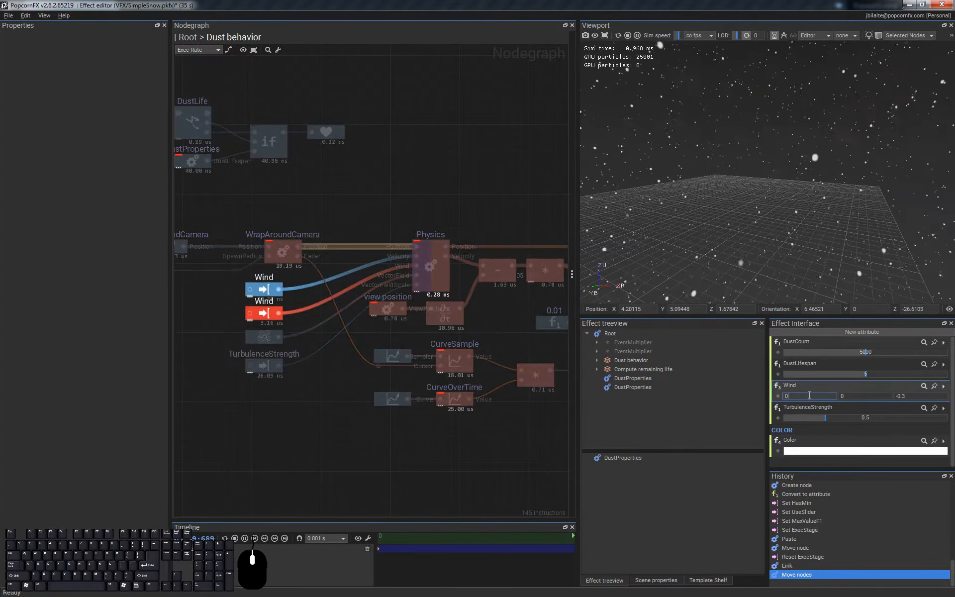
Step: Try a Wind X value of 1 in the effect preview, and return it to 0
click(810, 396)
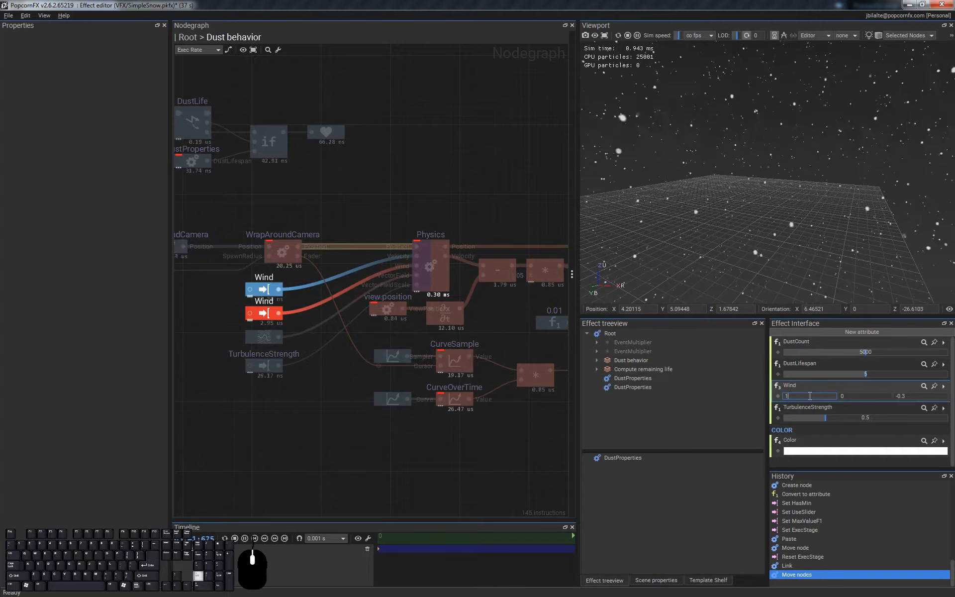
text(1)
key(Return)
key(shift+Left)
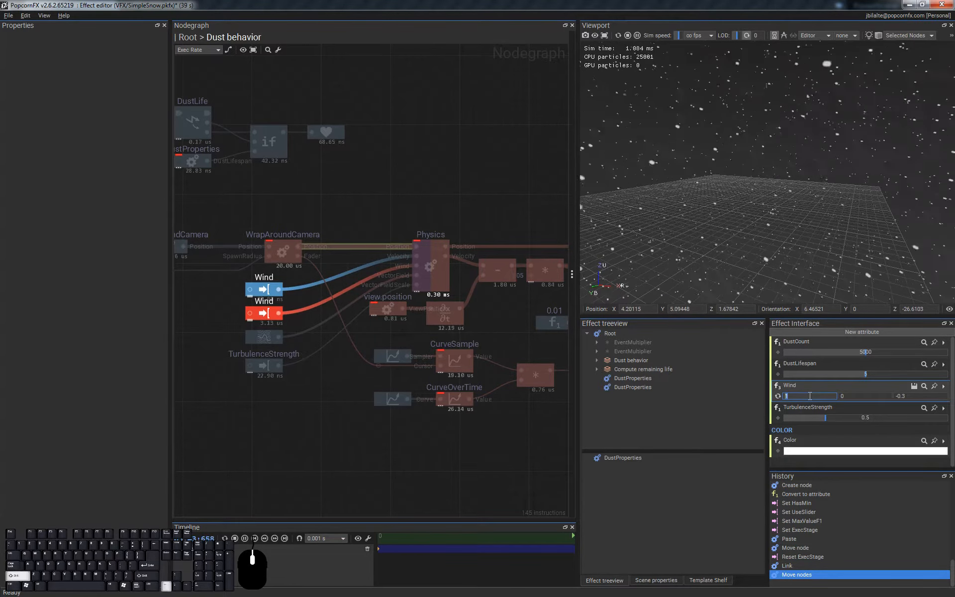
text(0)
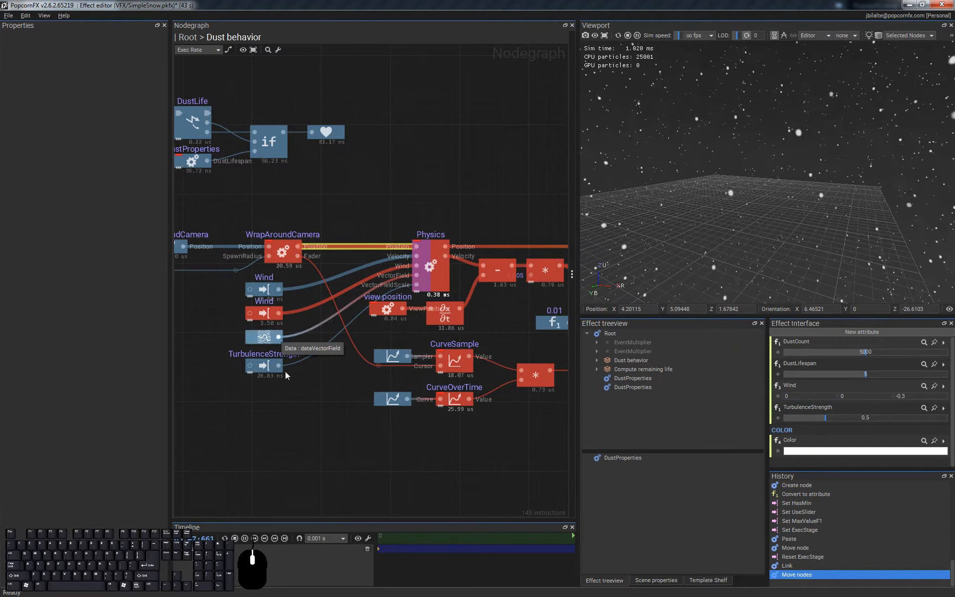
Step: Set the TurbulenceStrength node's Exec Stage to Evolve and save the effect
click(271, 368)
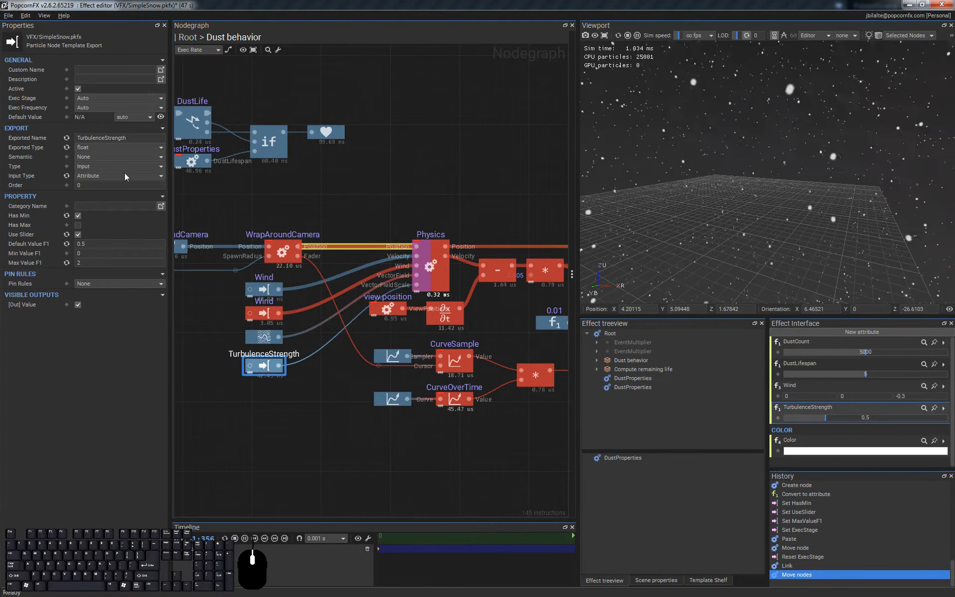
click(86, 96)
click(104, 125)
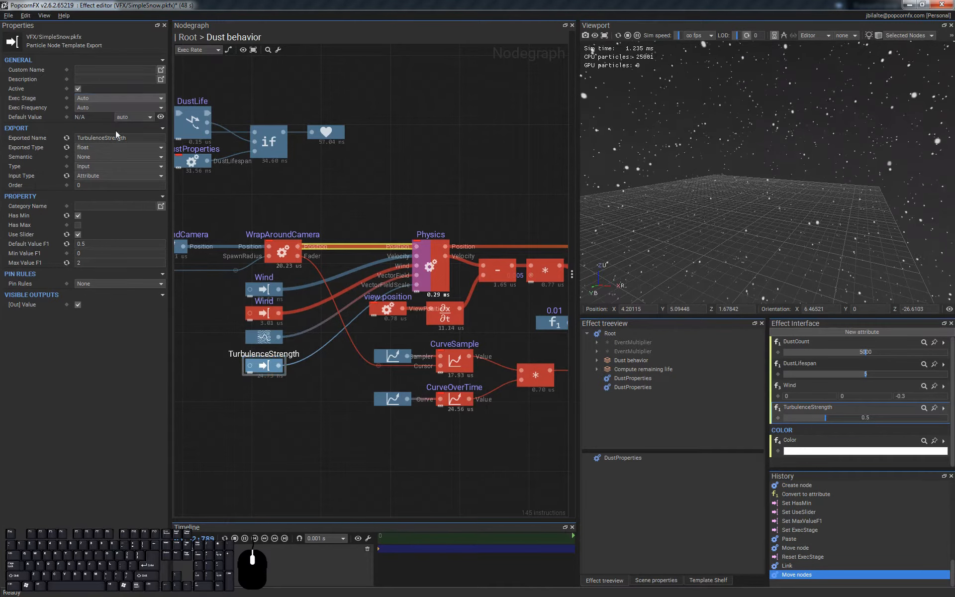
click(321, 410)
key(ctrl+s)
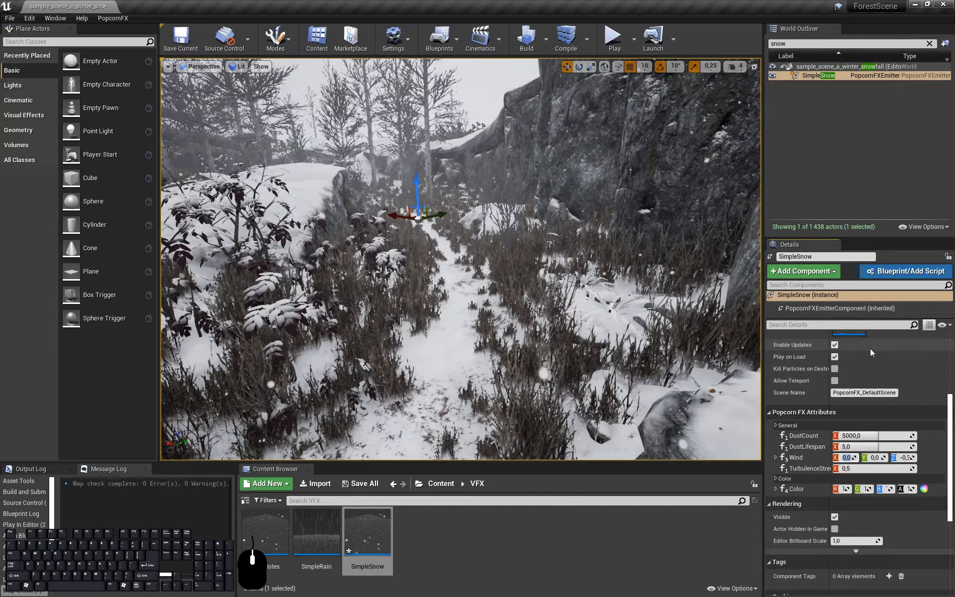
Step: Switch to Unreal Editor, reimport the SimpleSnow effect, and try different Wind X values on its emitter
scroll(921, 342, up, 3)
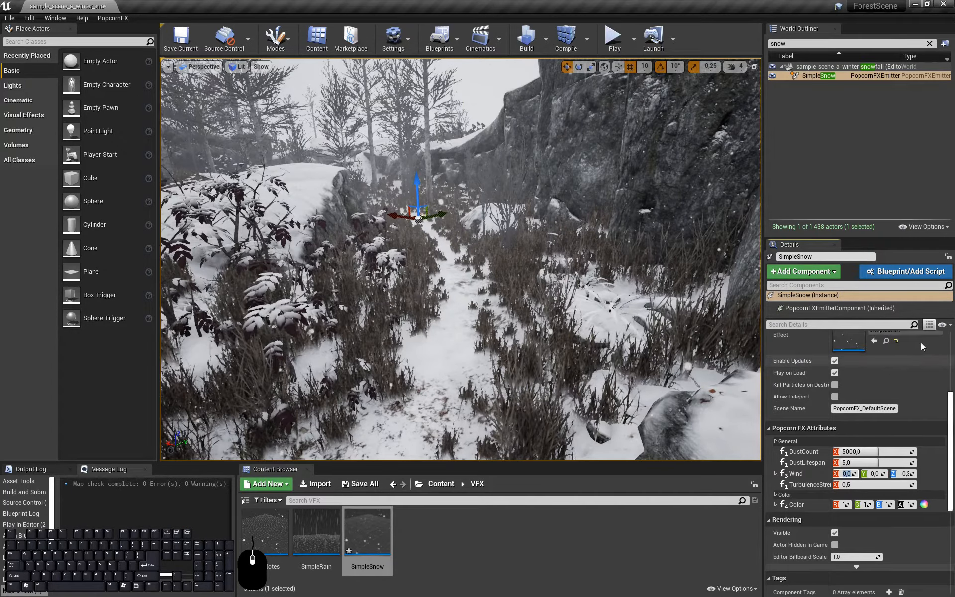
click(922, 375)
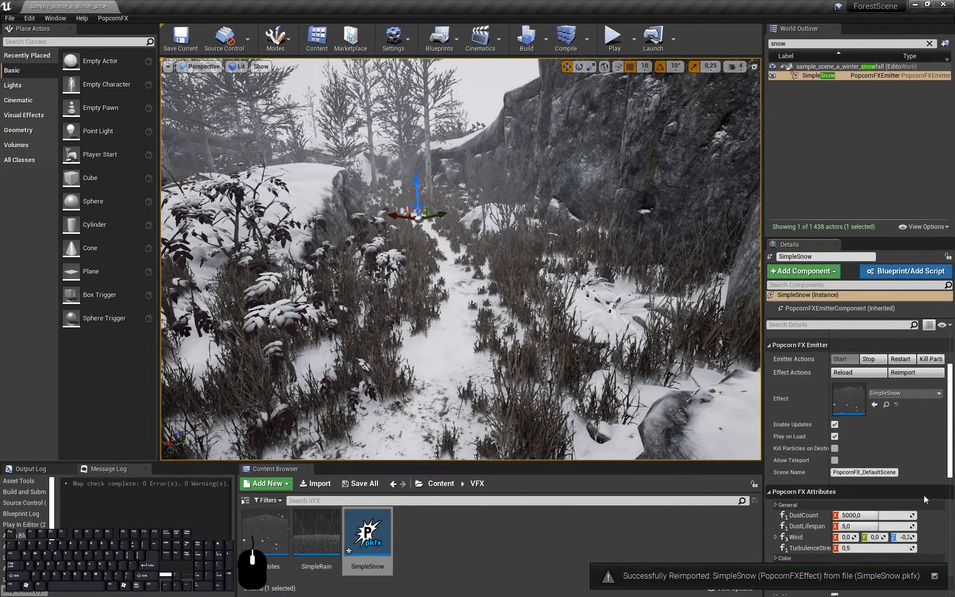
drag(850, 537, 869, 537)
drag(847, 537, 836, 538)
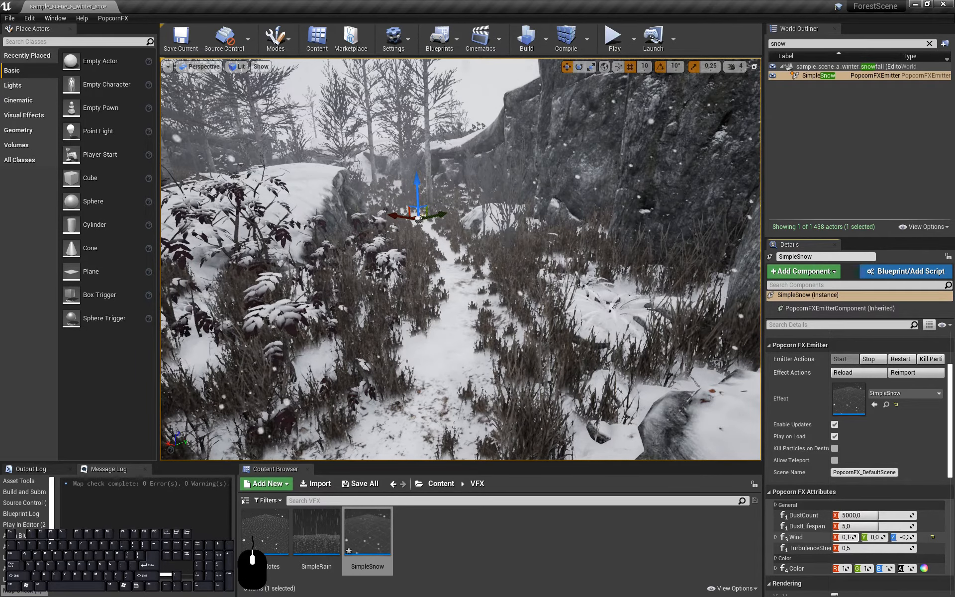
click(845, 537)
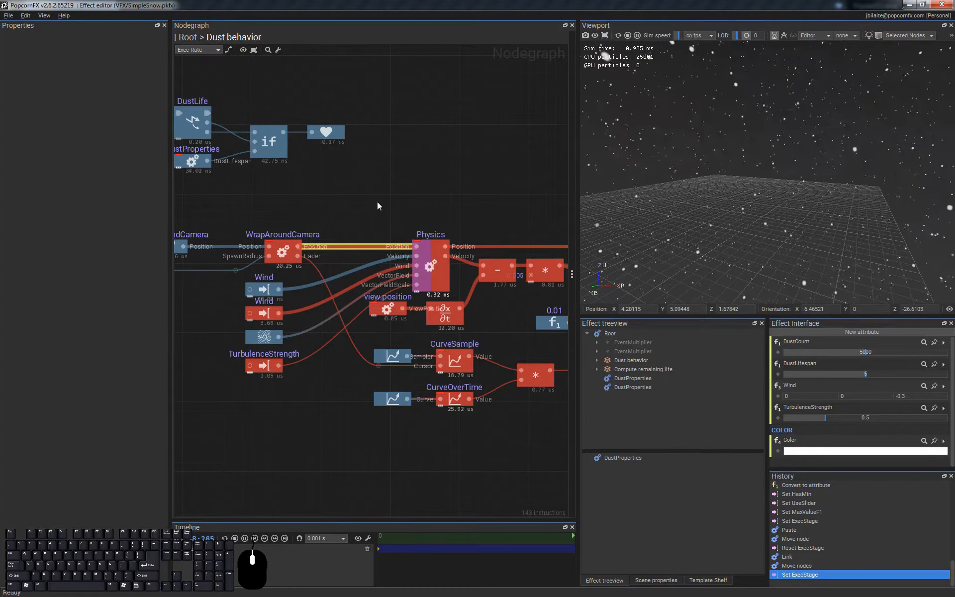
Step: Switch to the PopcornFX editor and export the WorldRadius constant as an attribute named WorldRadius
middle_drag(377, 201, 466, 208)
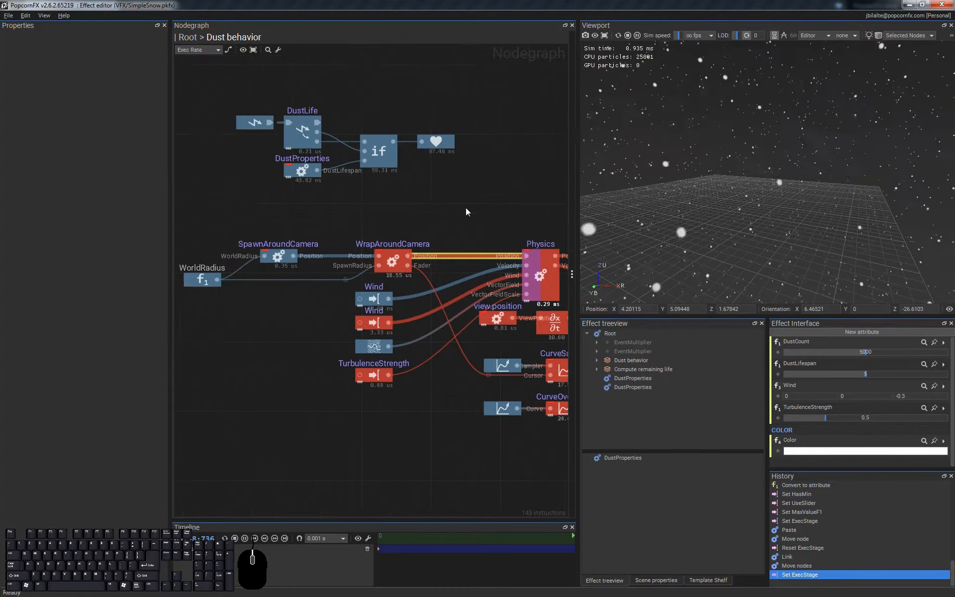
click(268, 283)
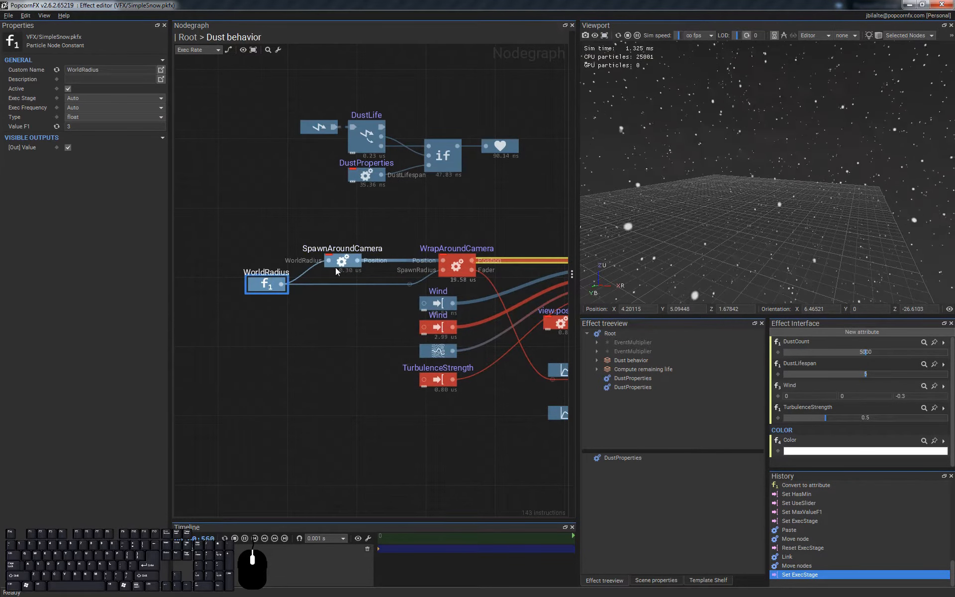
key(a)
key(s)
right_drag(715, 176, 772, 192)
key(d)
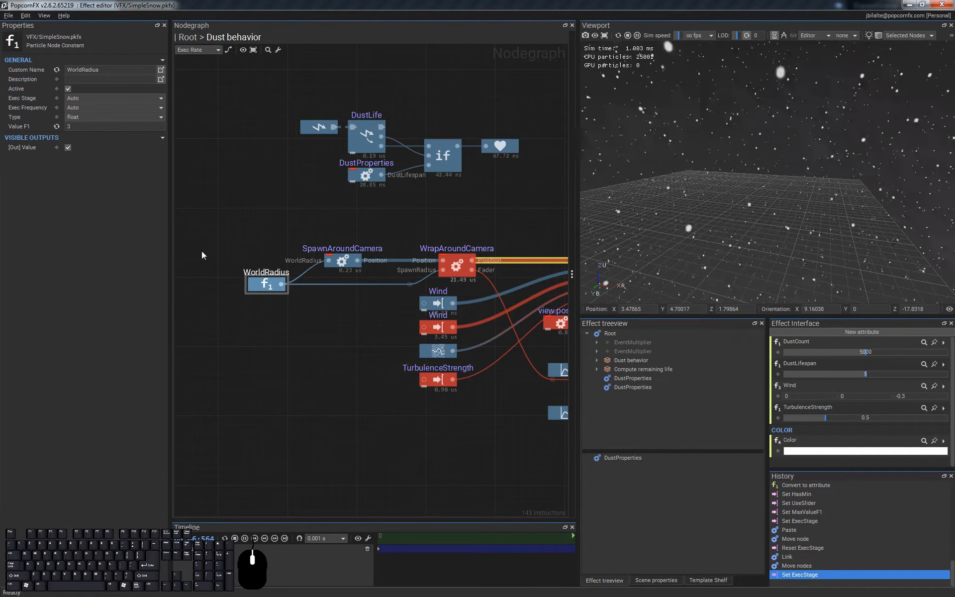
right_click(265, 285)
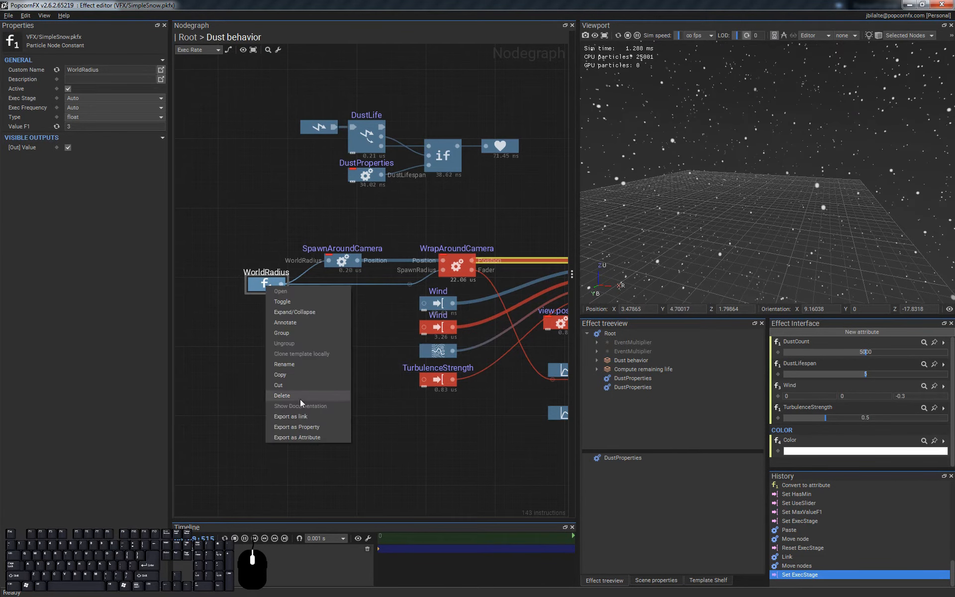
click(321, 437)
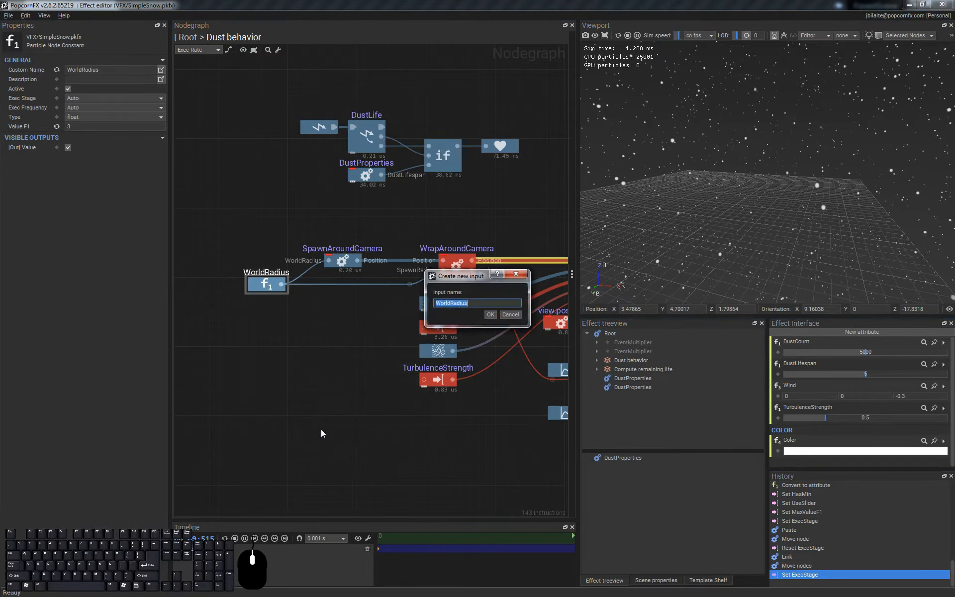
click(491, 314)
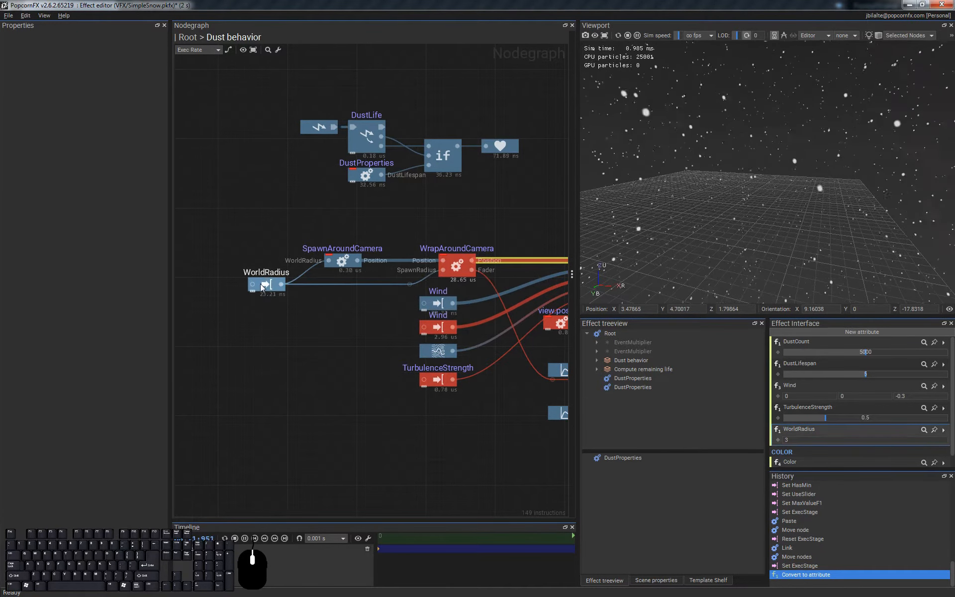
middle_drag(332, 306, 296, 314)
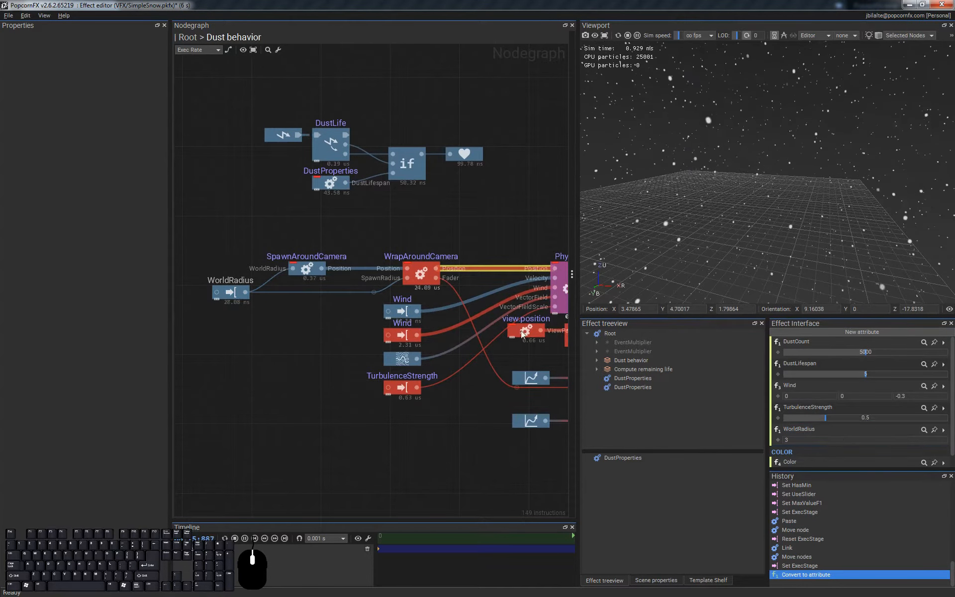
Step: Check the WorldRadius attribute node's properties and save the SimpleSnow effect
click(309, 267)
click(302, 231)
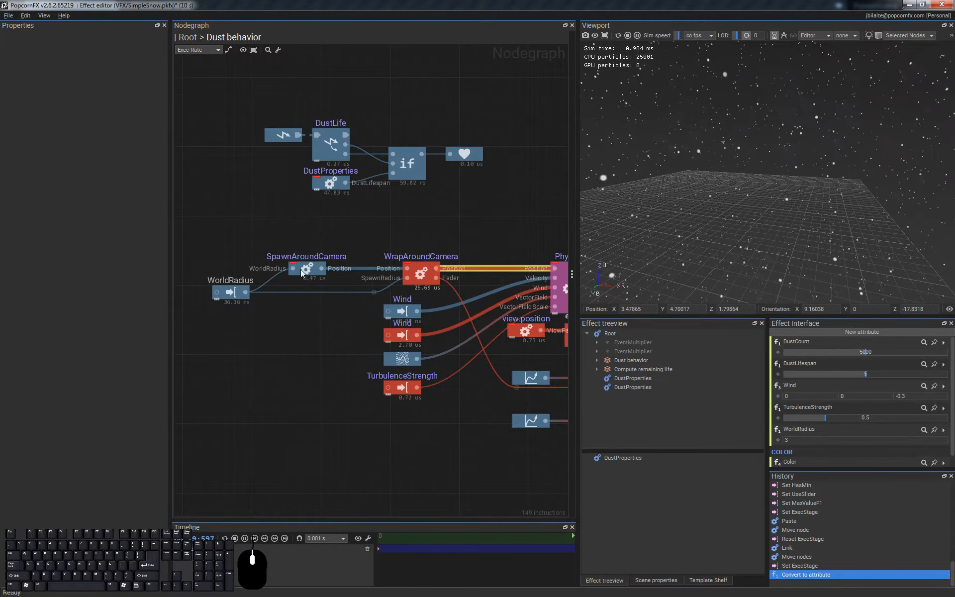
click(227, 291)
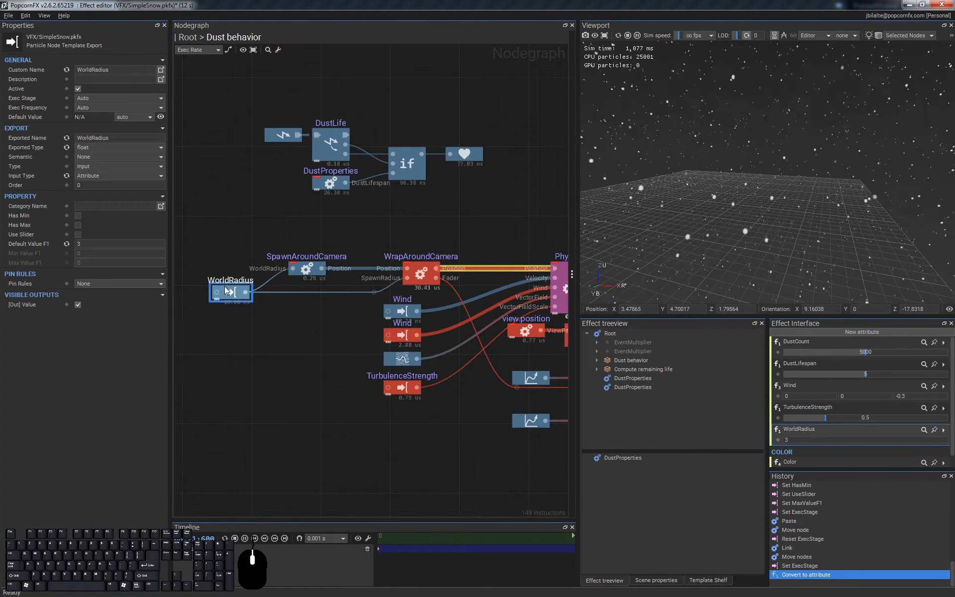
click(295, 351)
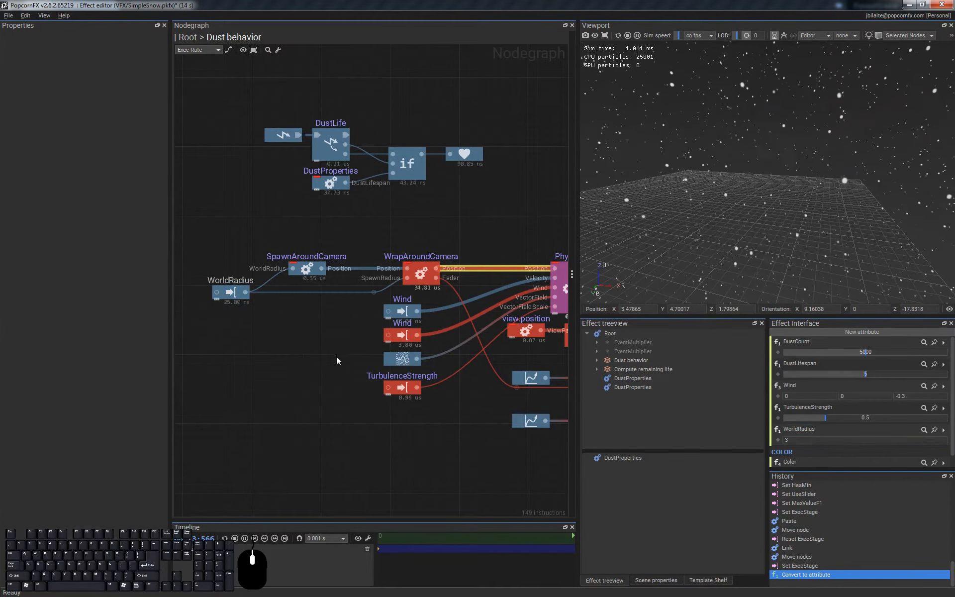
middle_drag(312, 346, 326, 344)
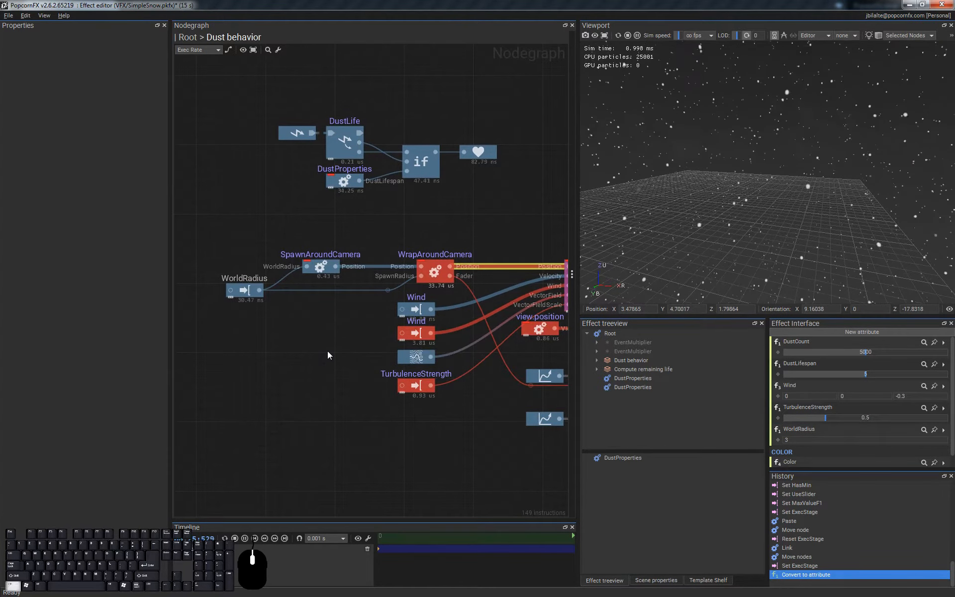
key(ctrl+s)
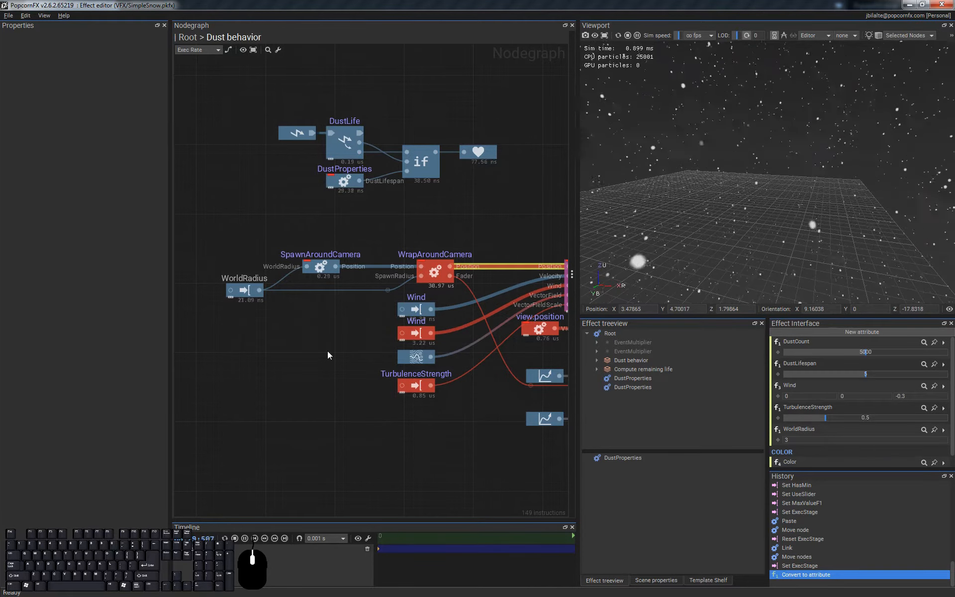
Step: Set the billboard renderer's Diffuse Map to Flames.png from the ForestScene Textures folder
middle_drag(431, 230, 306, 242)
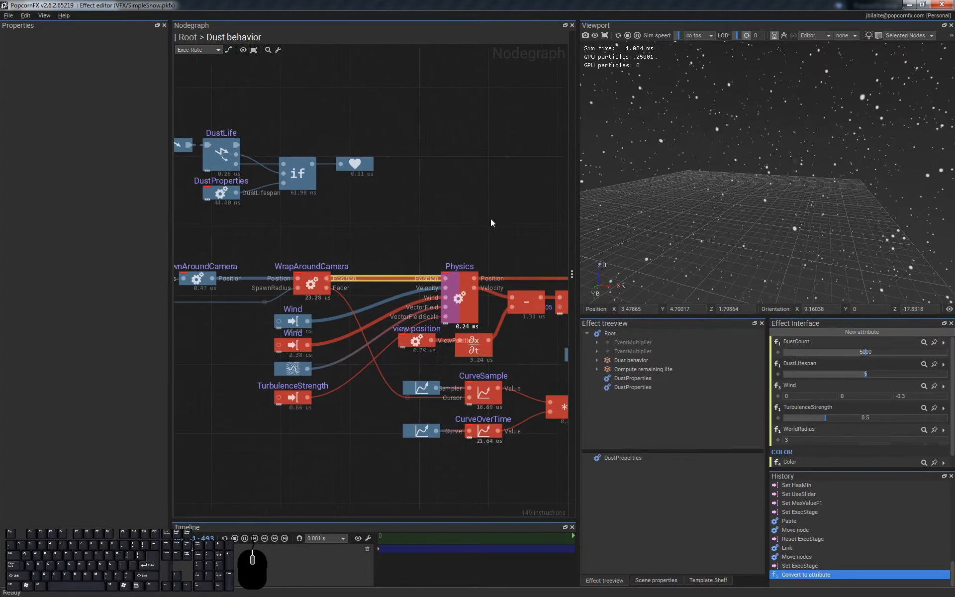
mouse_move(493, 219)
middle_down()
mouse_move(393, 206)
mouse_move(364, 214)
middle_up()
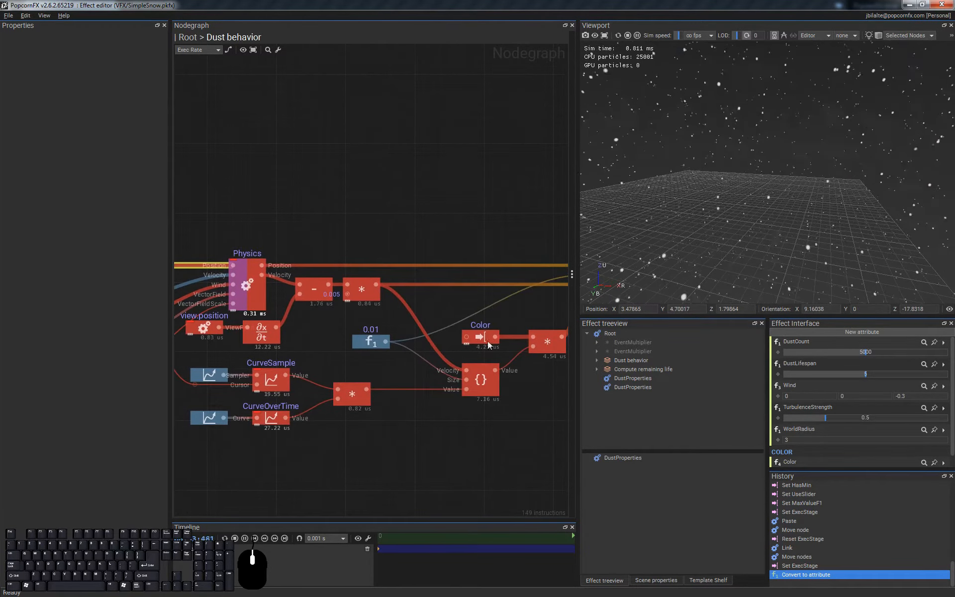
middle_drag(488, 345, 385, 329)
right_drag(840, 158, 790, 109)
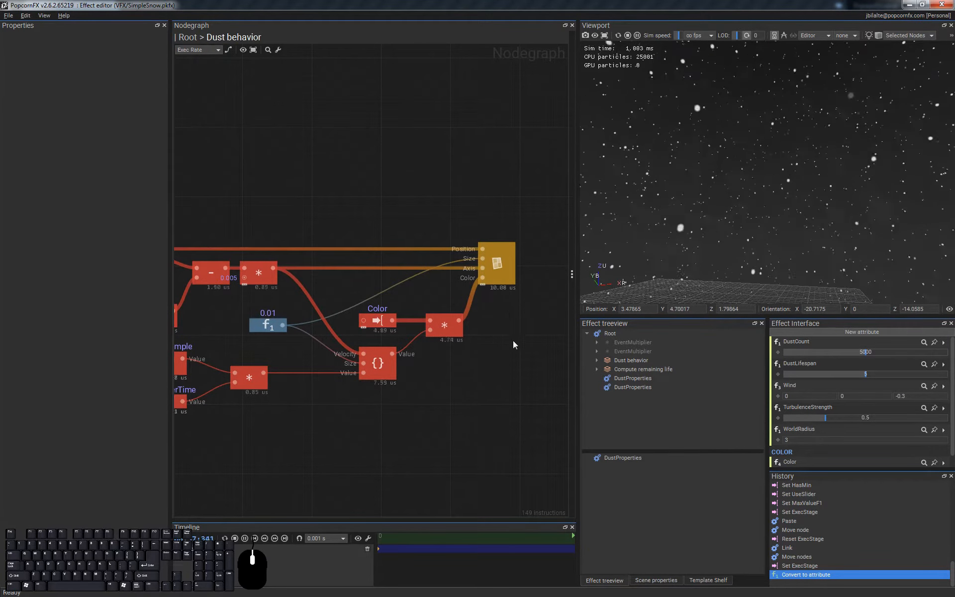
click(505, 268)
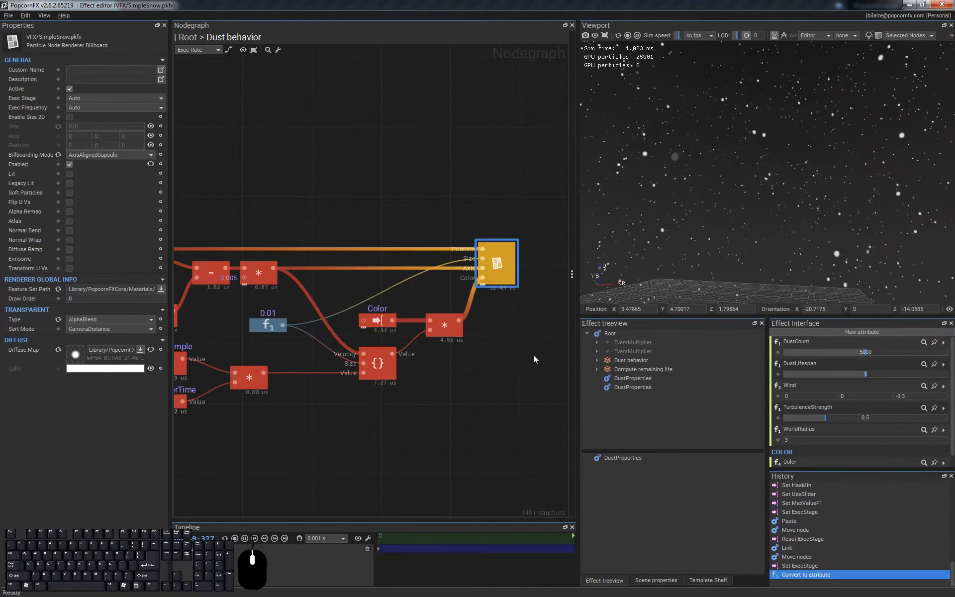
click(76, 357)
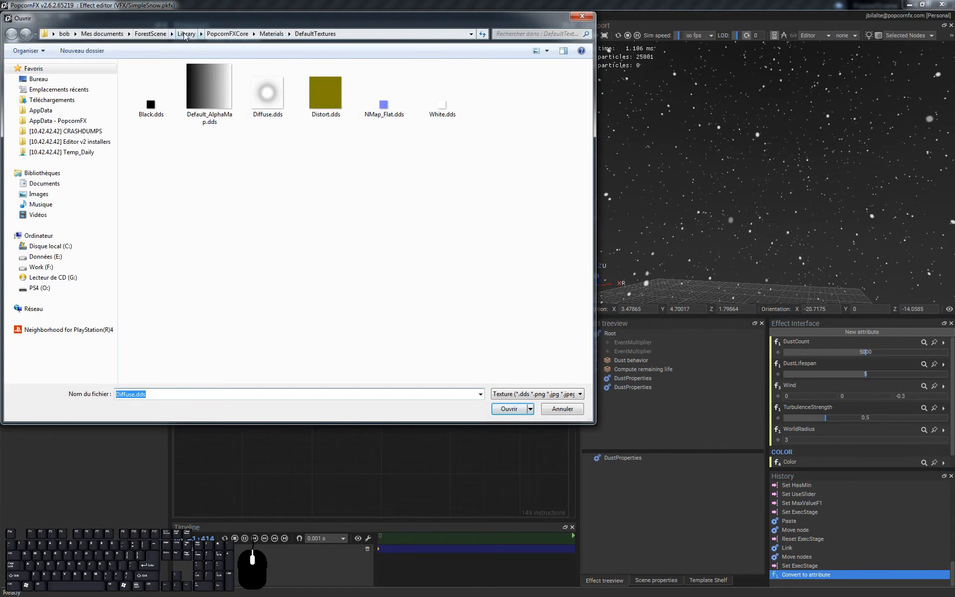
click(158, 35)
double_click(179, 117)
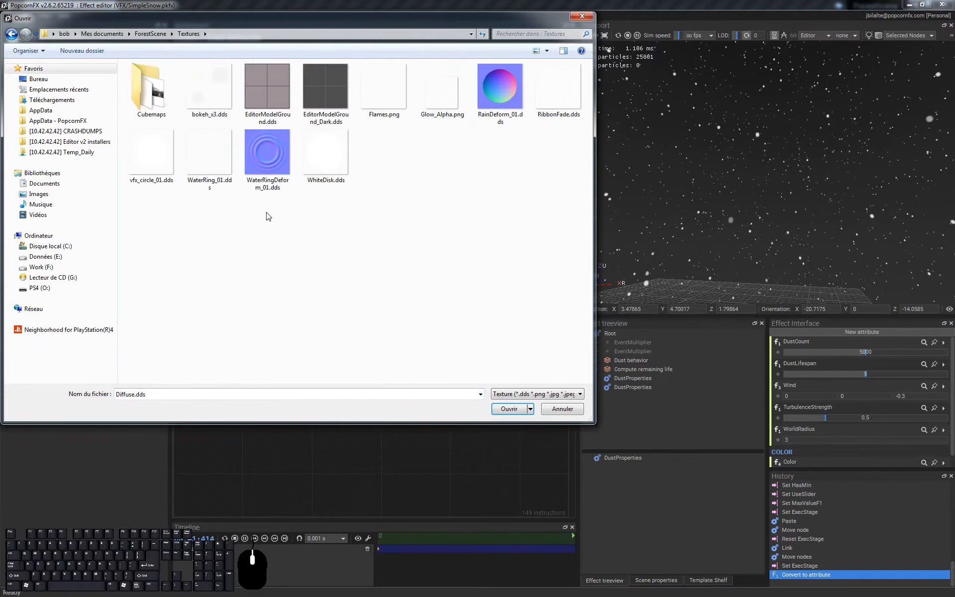
click(228, 94)
click(150, 152)
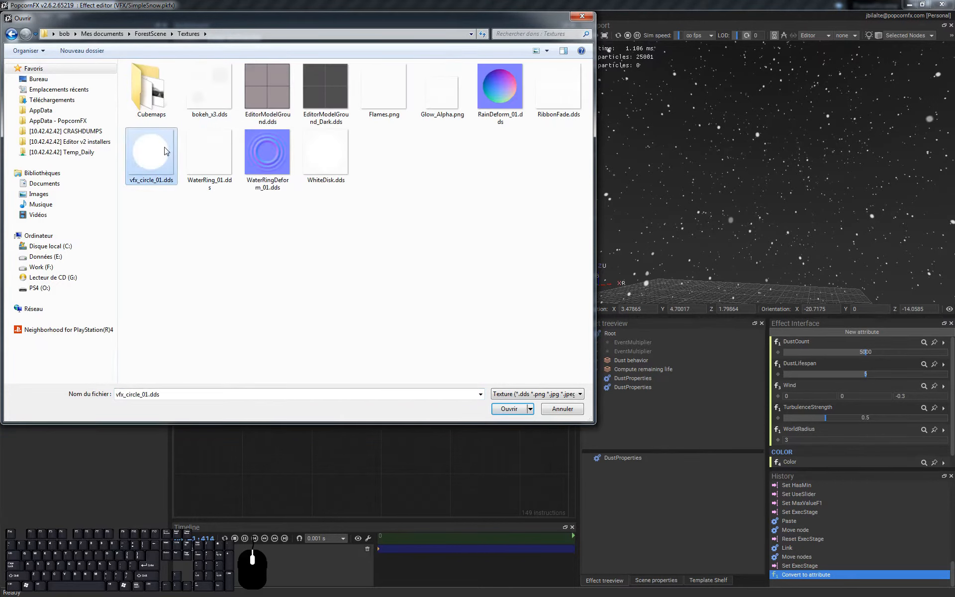
click(383, 88)
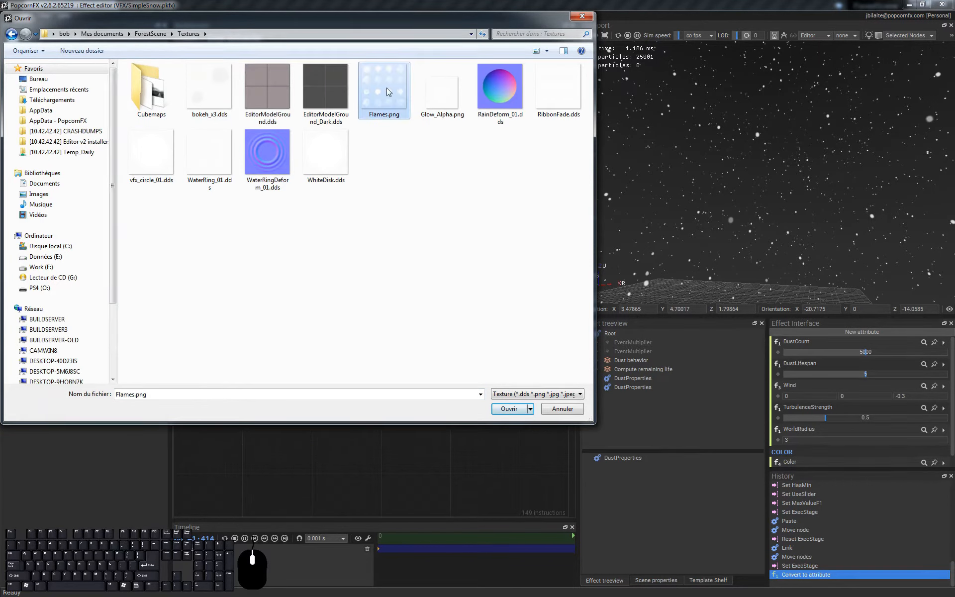
double_click(383, 79)
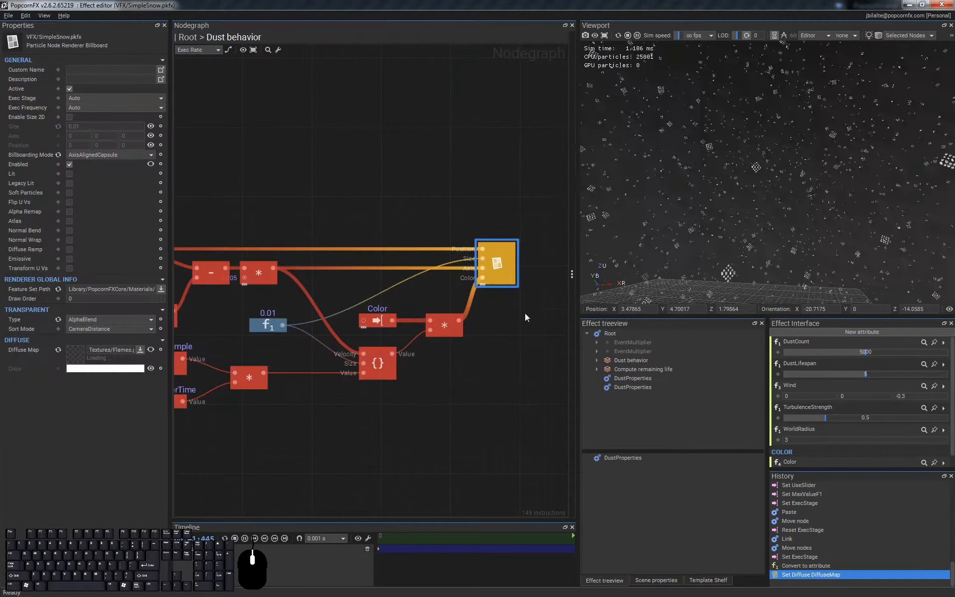
Step: Open the diffuse map Flames.png in the texture viewer, examine its grid of sprites, and close the viewer
right_click(76, 359)
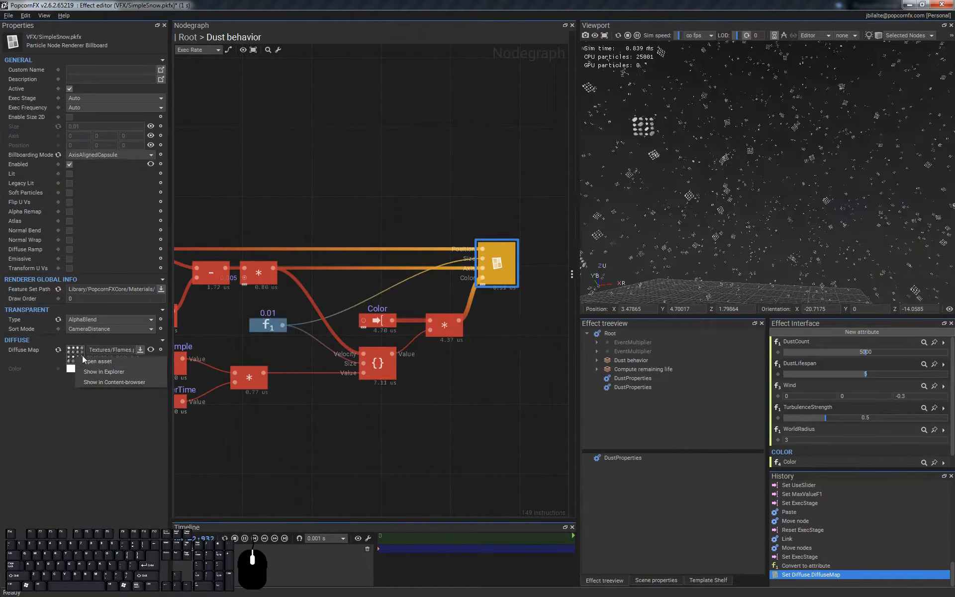
click(110, 365)
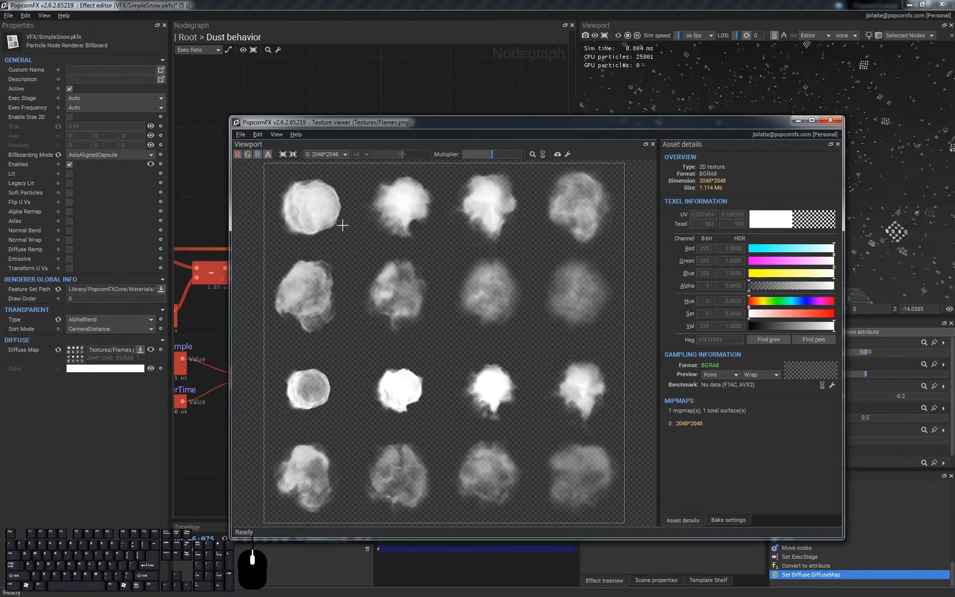
scroll(524, 213, up, 2)
scroll(443, 308, down, 2)
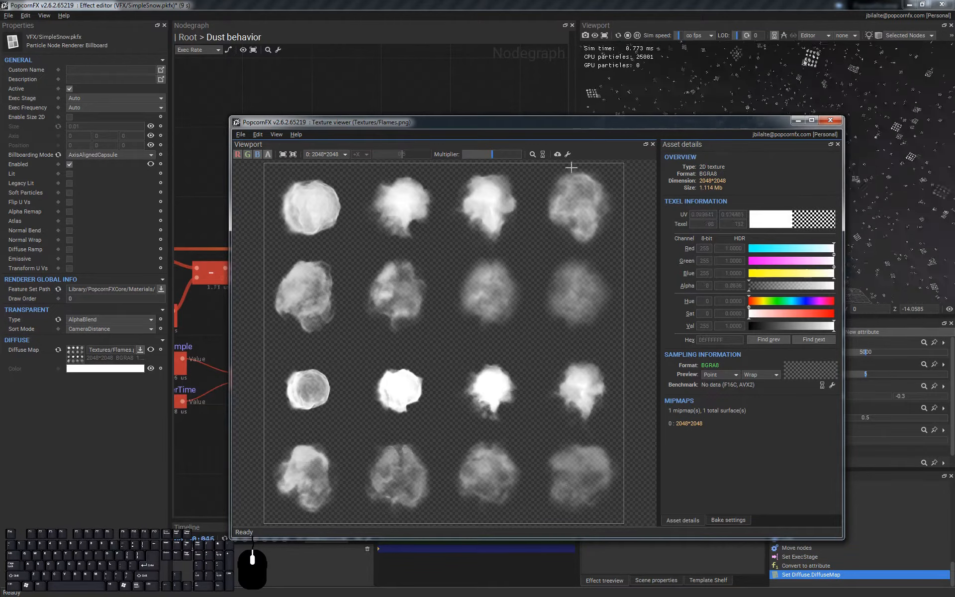
click(832, 121)
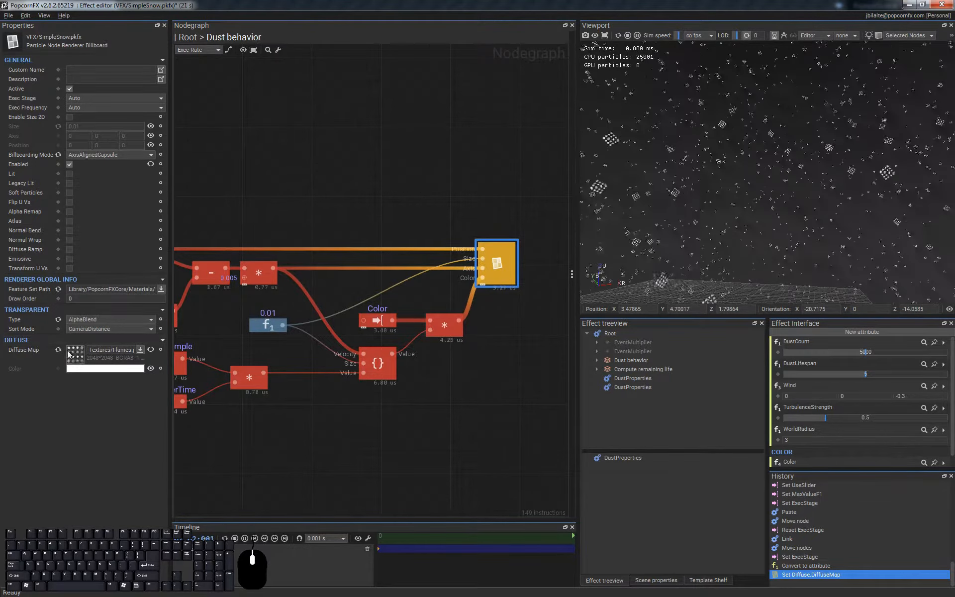
Step: Enable Atlas on the billboard renderer with a Procedural source and Sub Div values of 4 and 4
click(70, 222)
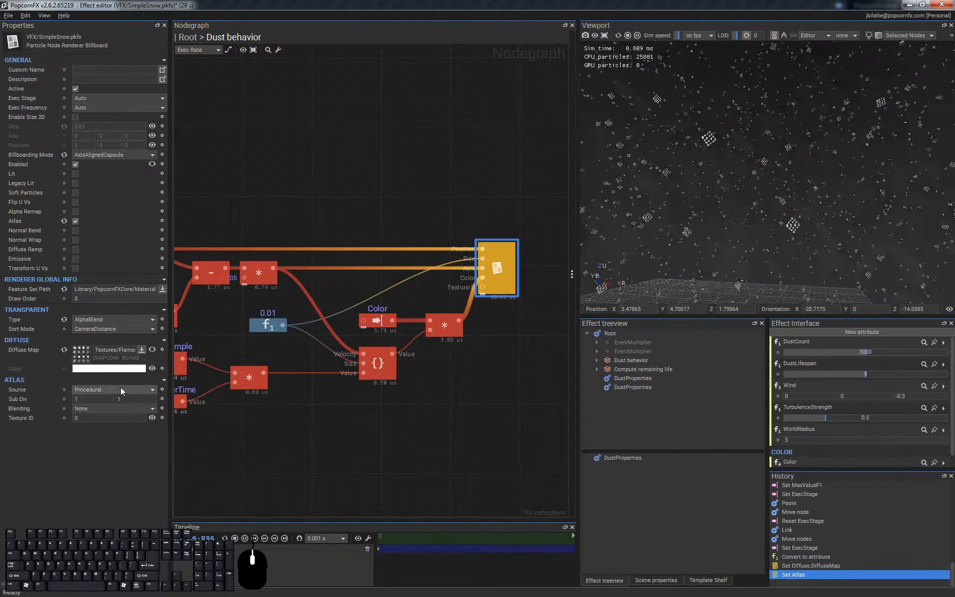
click(100, 389)
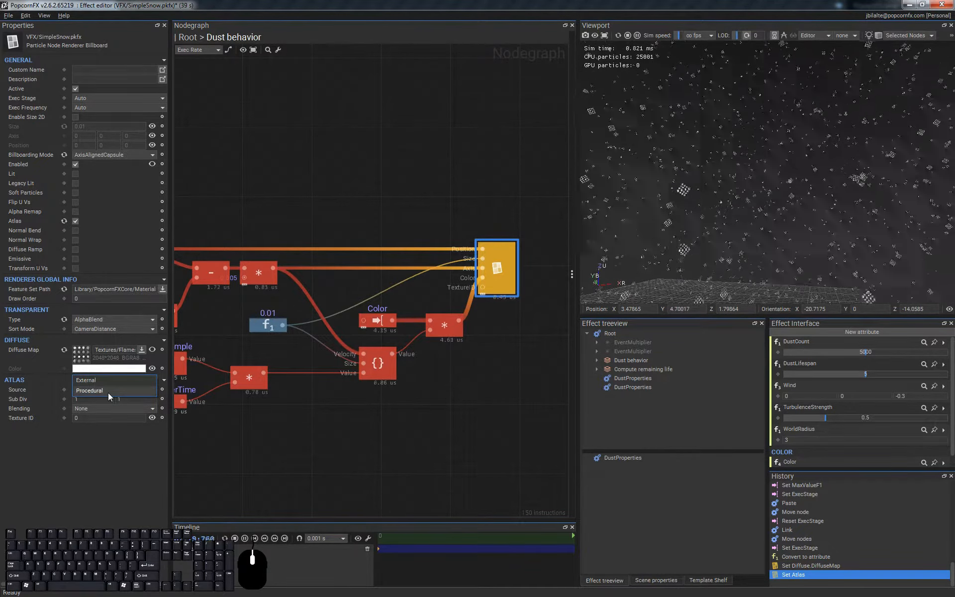
click(108, 393)
click(96, 400)
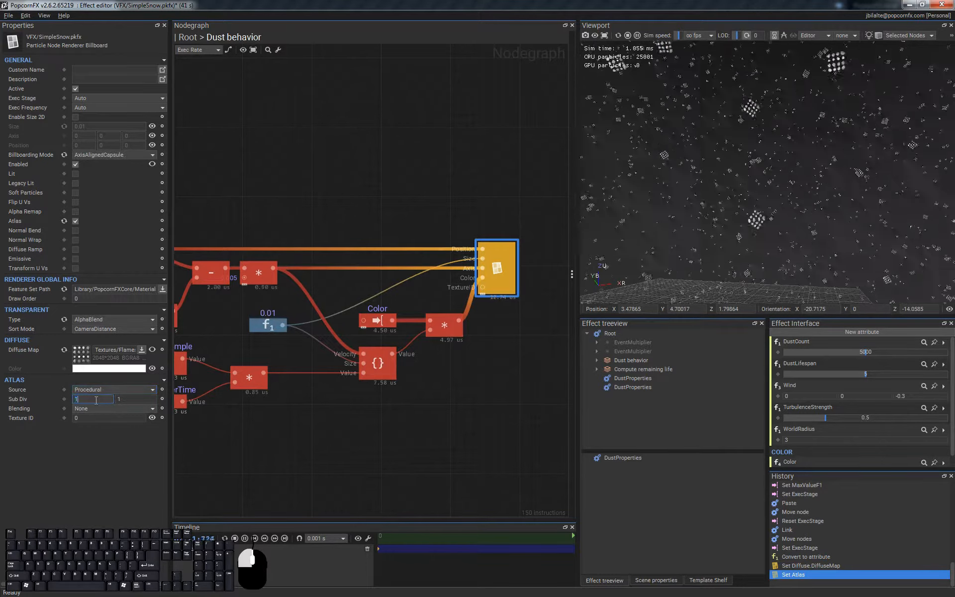
text(4)
key(Tab)
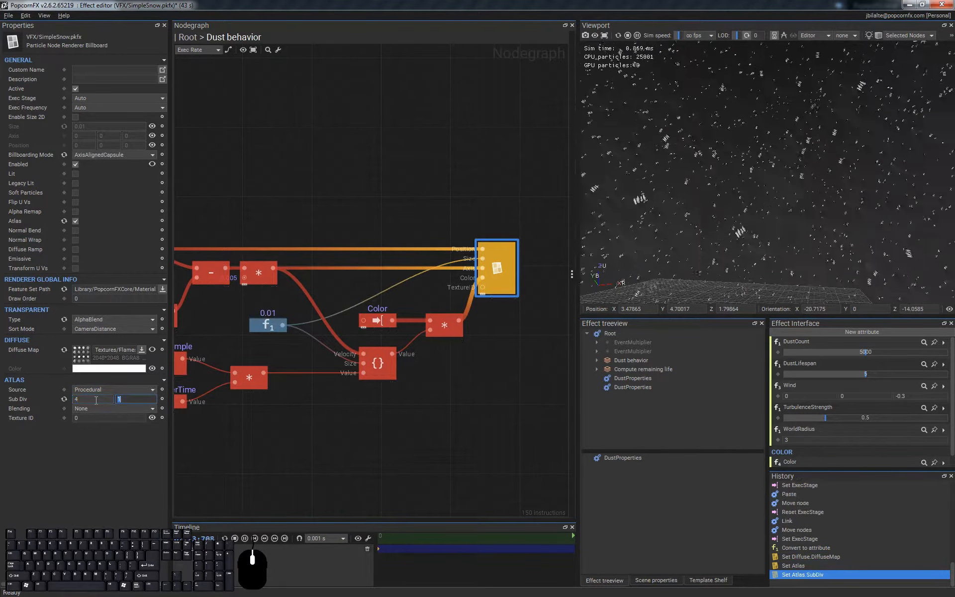
text(4)
key(Return)
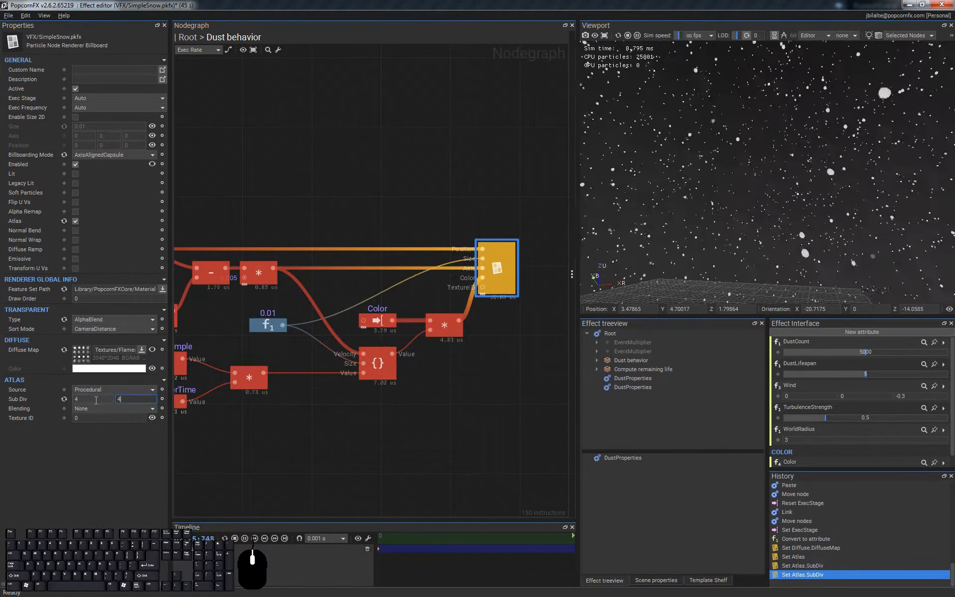
click(362, 449)
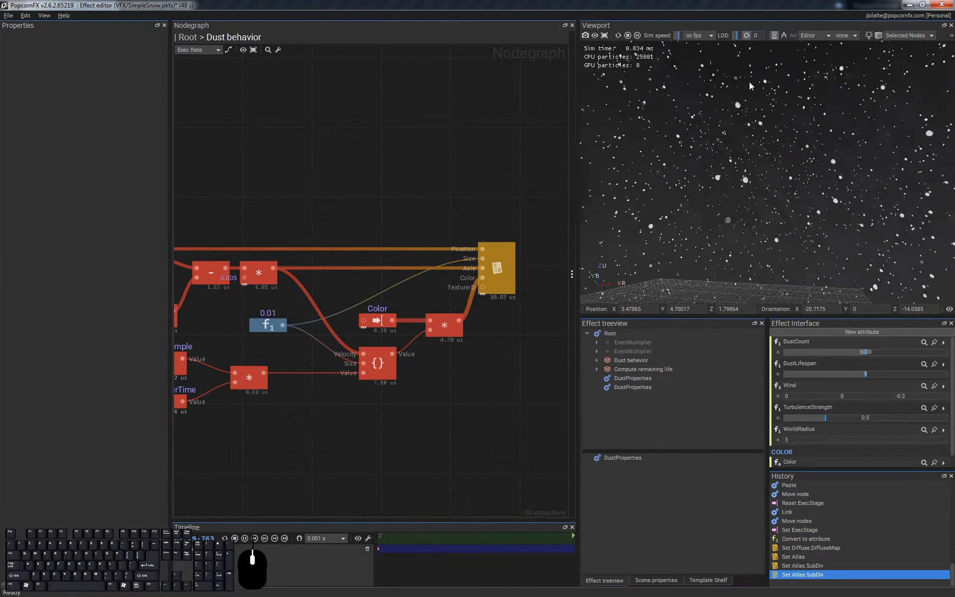
Step: Undo the two atlas Sub Div changes, pause the preview, and restore both to compare the particles' appearance
click(503, 351)
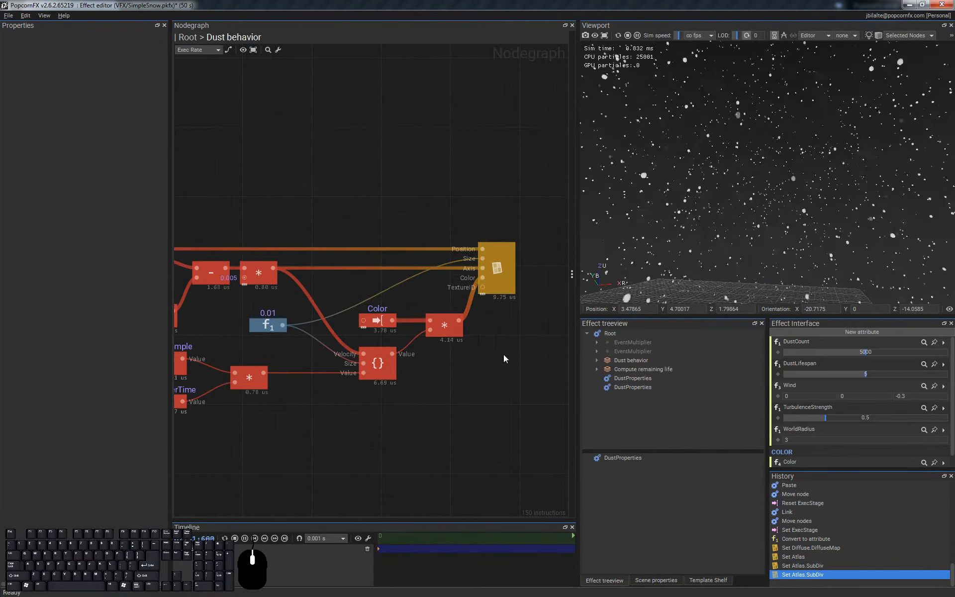
key(ctrl+z)
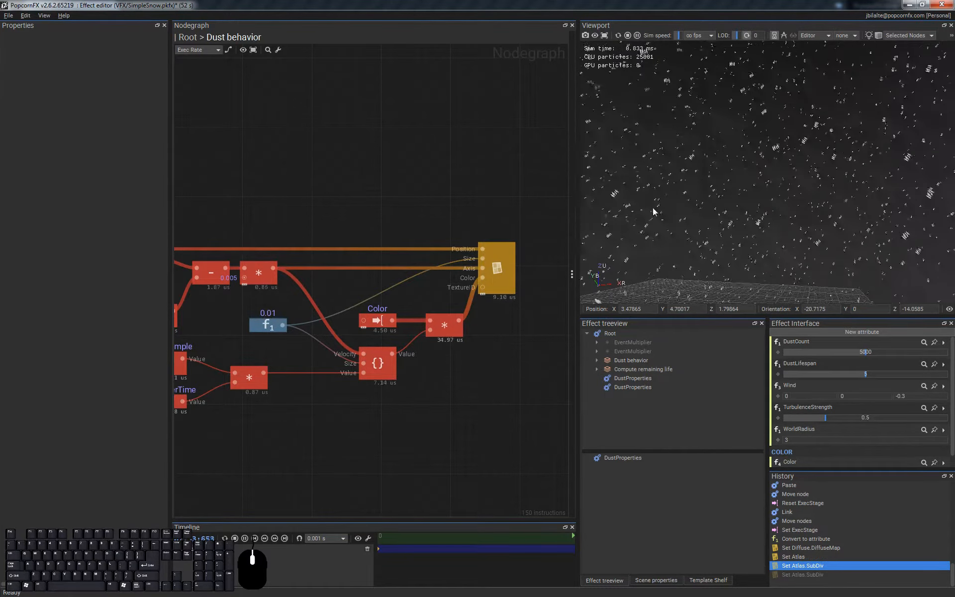
key(ctrl+z)
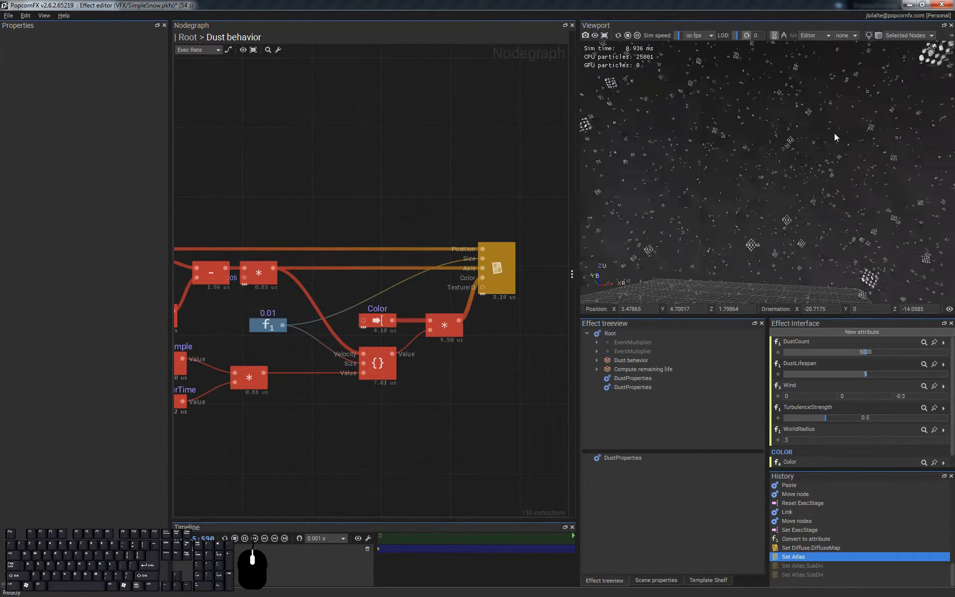
click(445, 541)
click(828, 567)
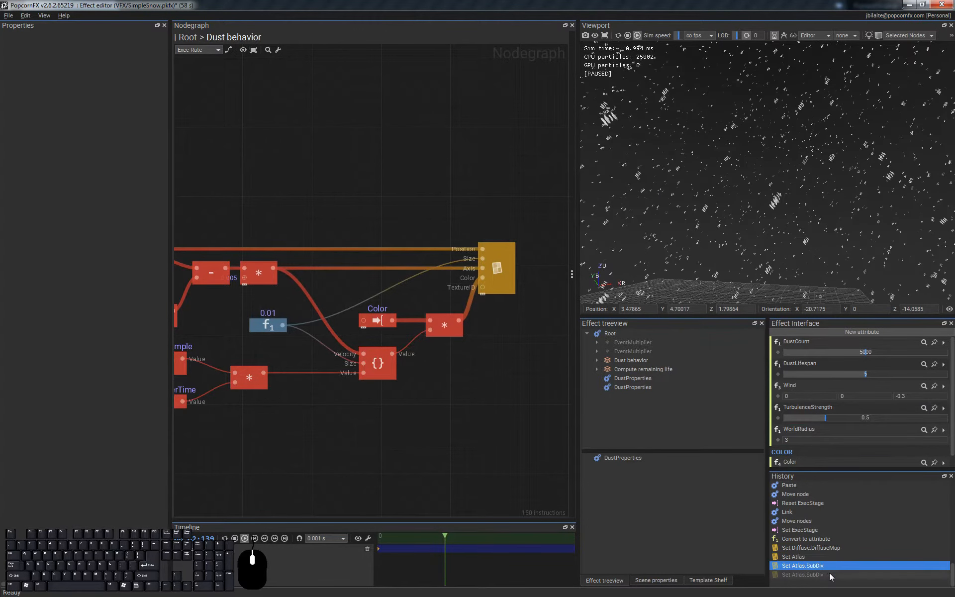
click(830, 575)
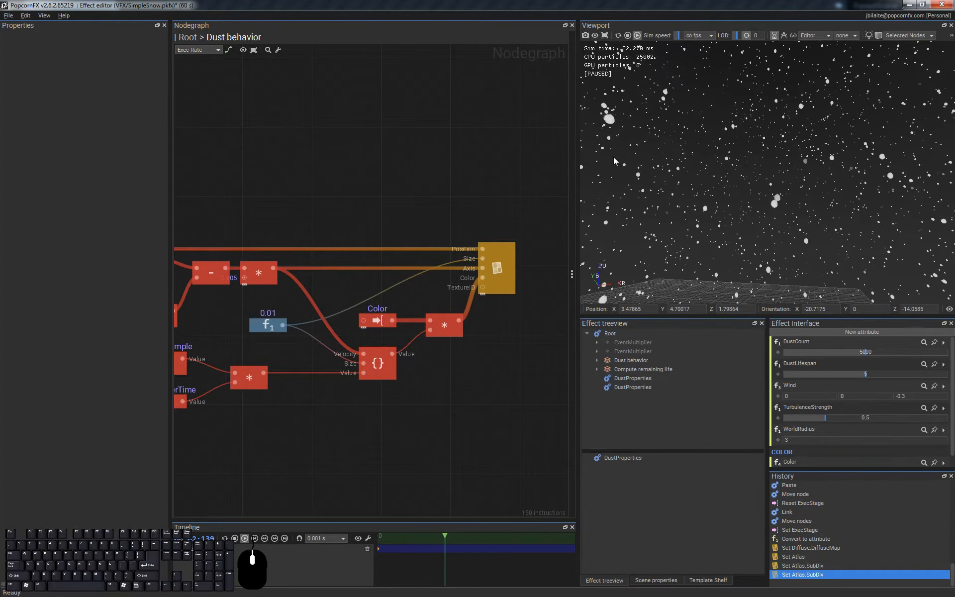
Step: Reopen the billboard renderer's Flames.png diffuse map to check its sprite layout, and close the texture viewer
click(497, 271)
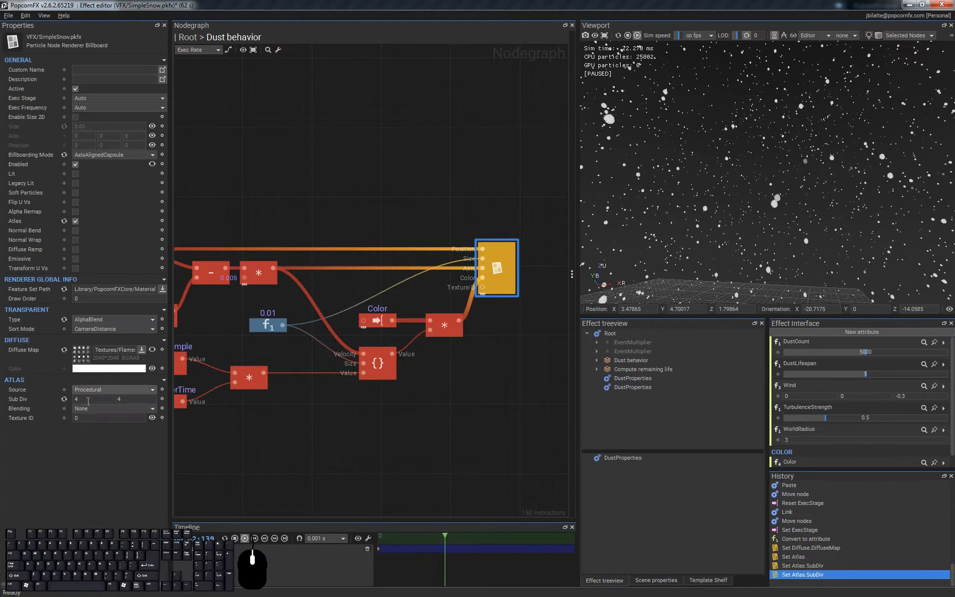
right_click(77, 352)
click(92, 355)
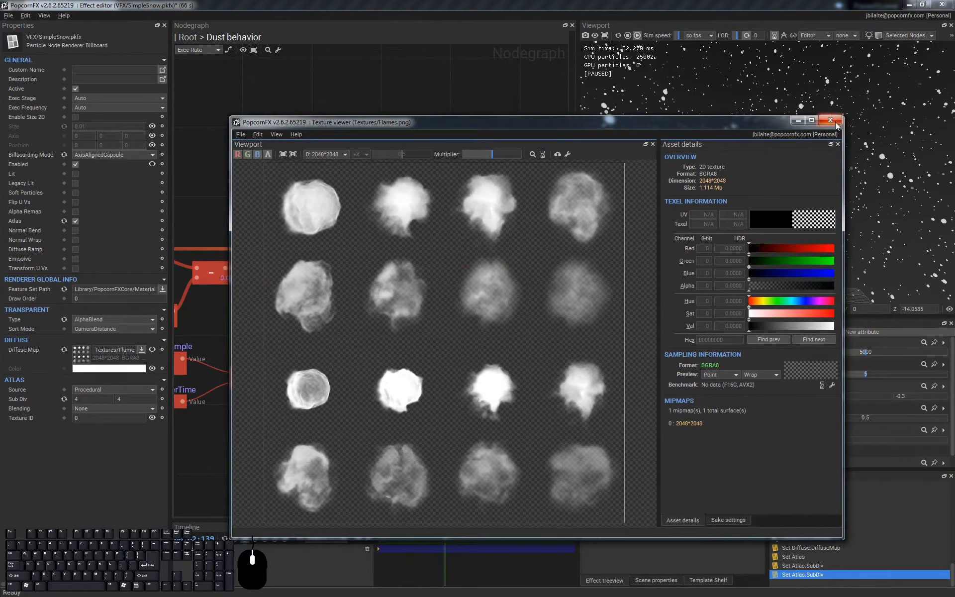
click(830, 121)
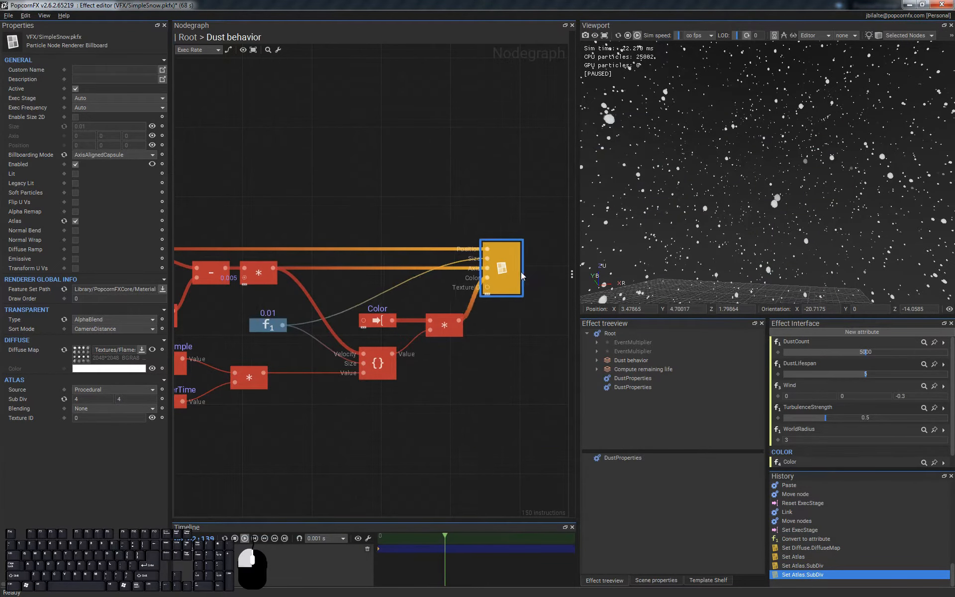
Step: Move the billboard renderer node farther from the multiply node feeding its Color input, and select it again
drag(521, 275, 545, 274)
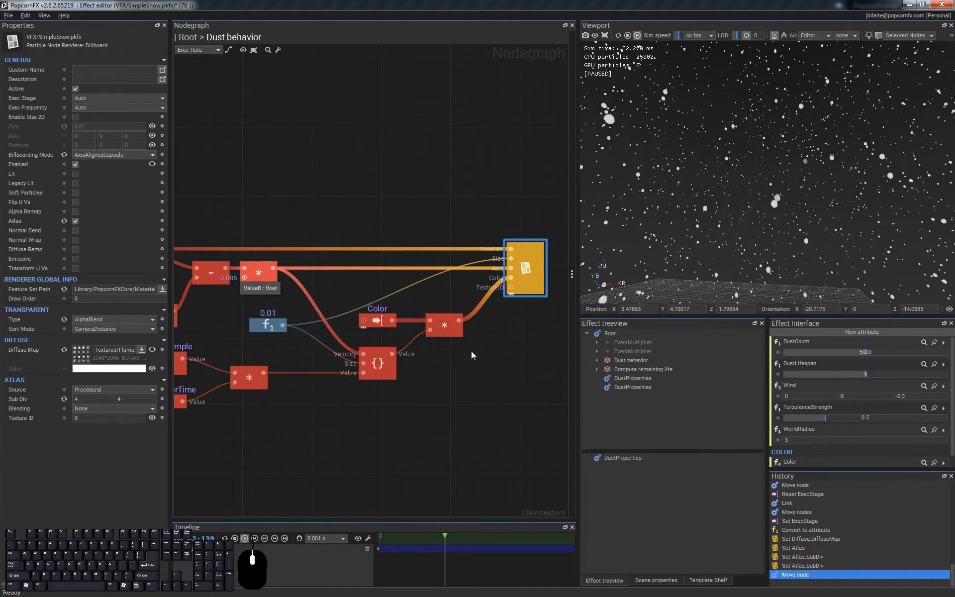
click(517, 297)
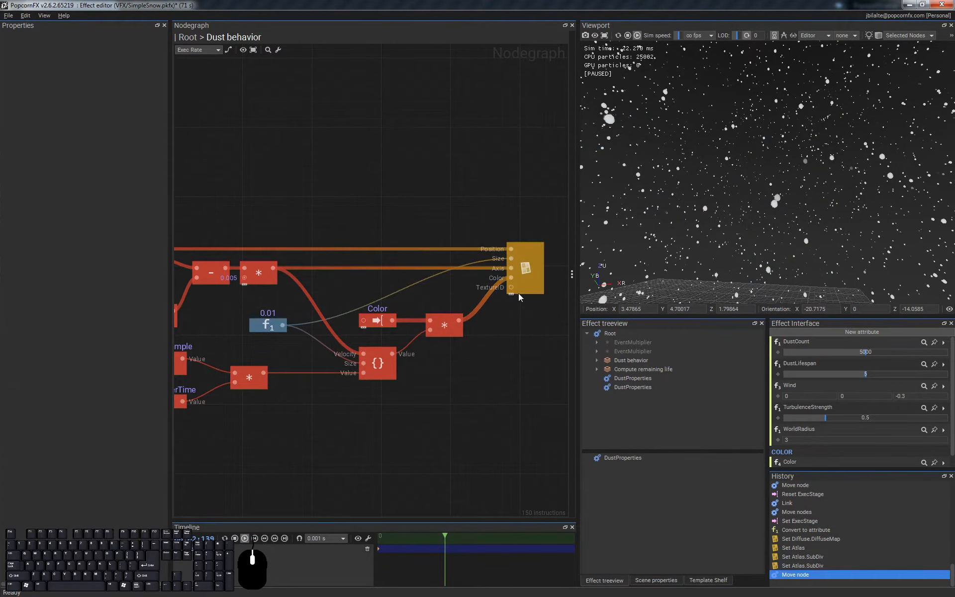
click(530, 267)
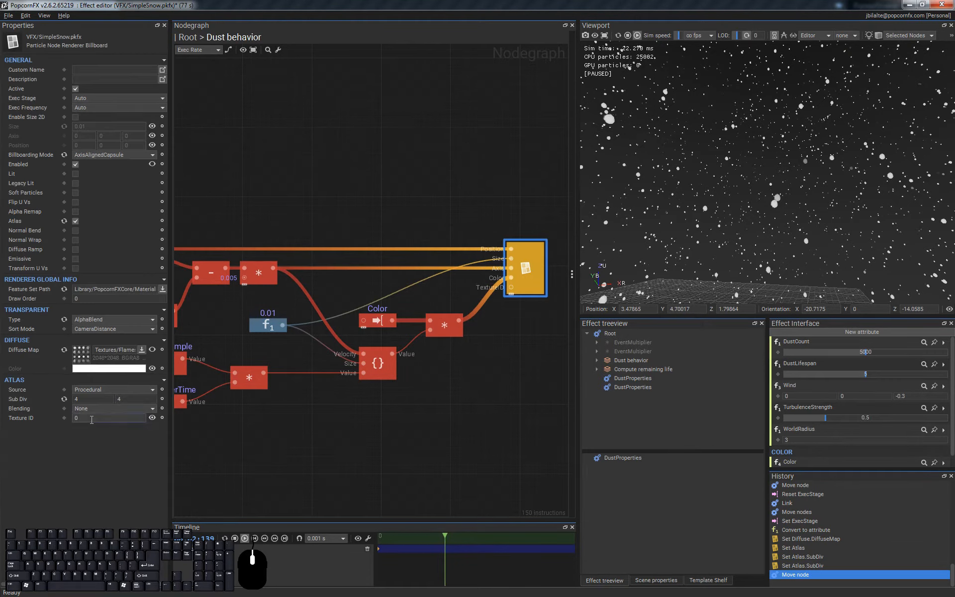
Step: Try Texture ID values 1, 2 and 3 on the billboard renderer, and set the flake size constant to 0.02
key(Return)
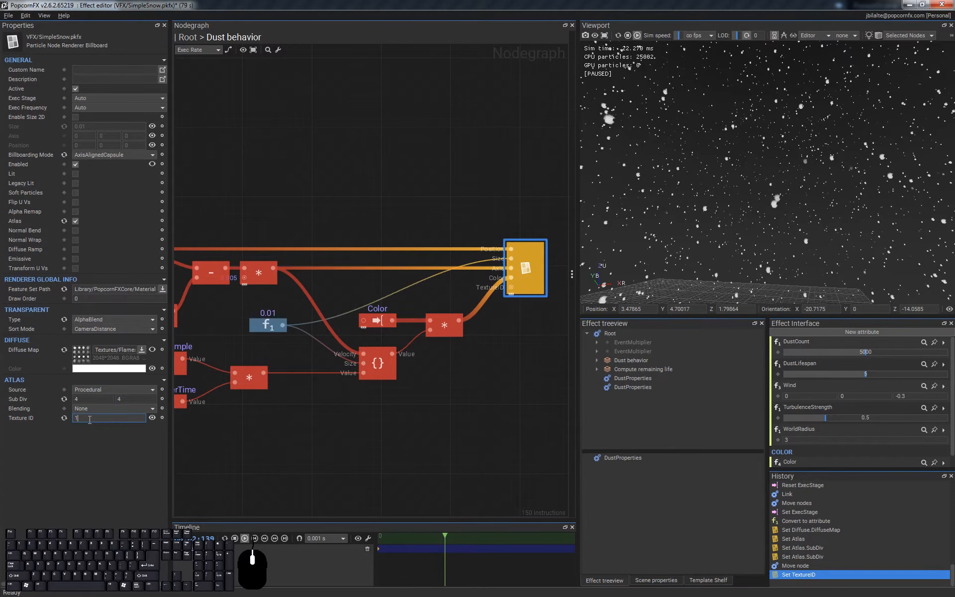
key(Return)
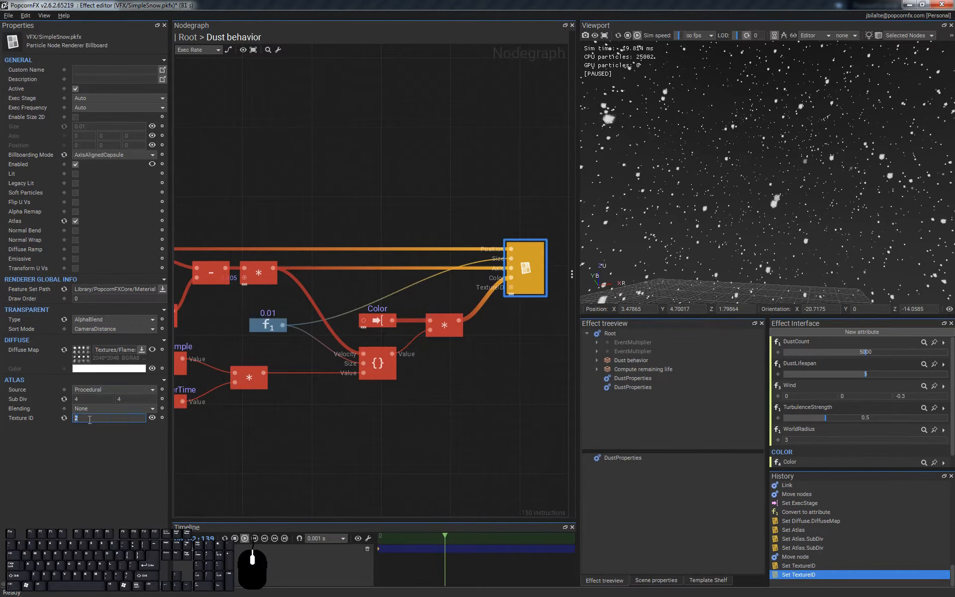
key(Return)
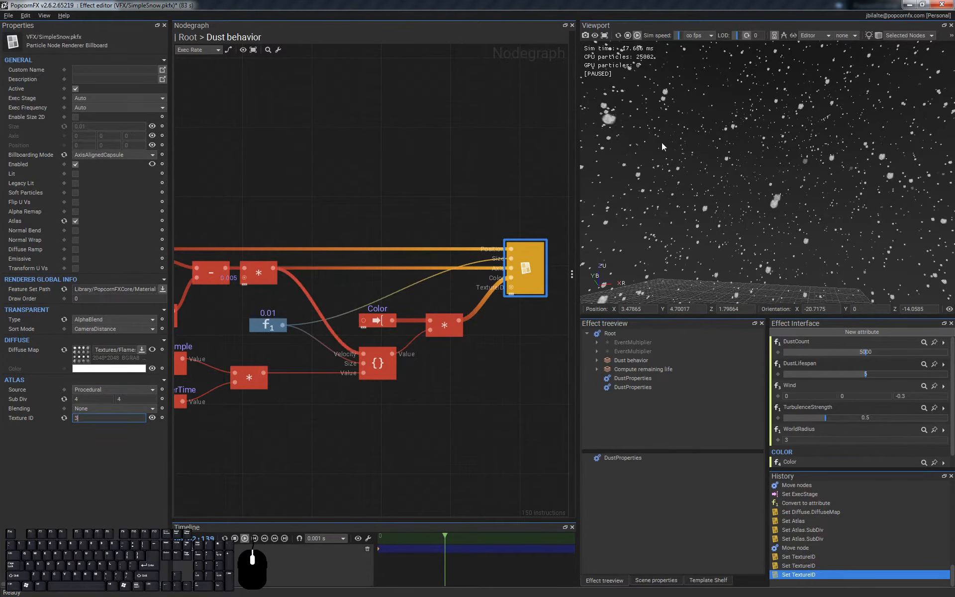
middle_drag(662, 142, 678, 146)
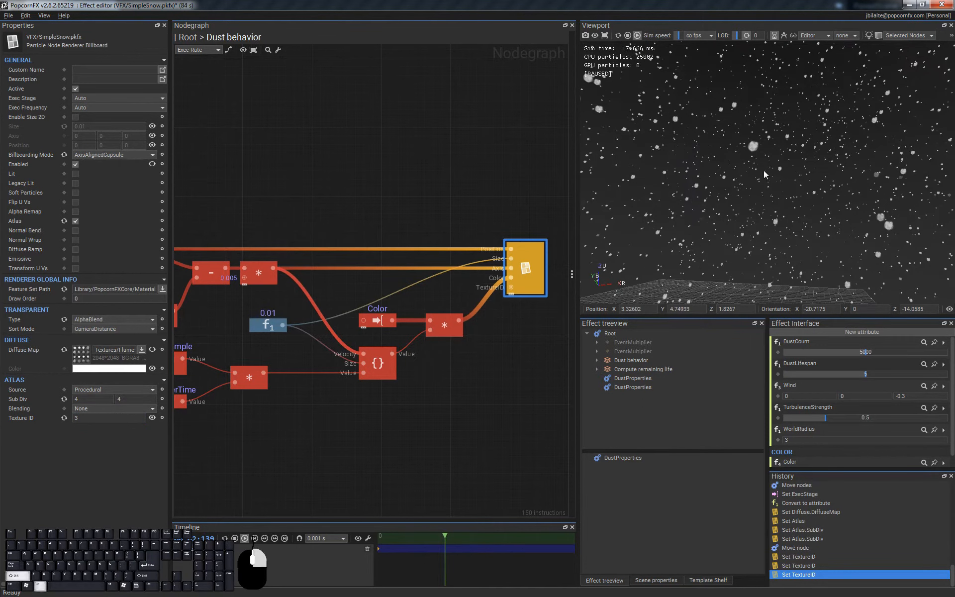
scroll(763, 170, up, 2)
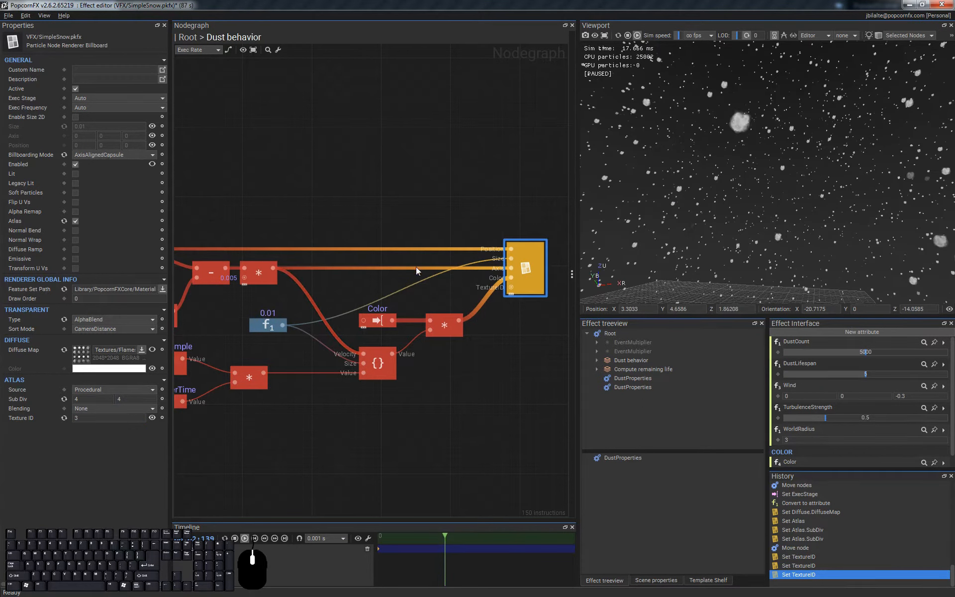
click(271, 325)
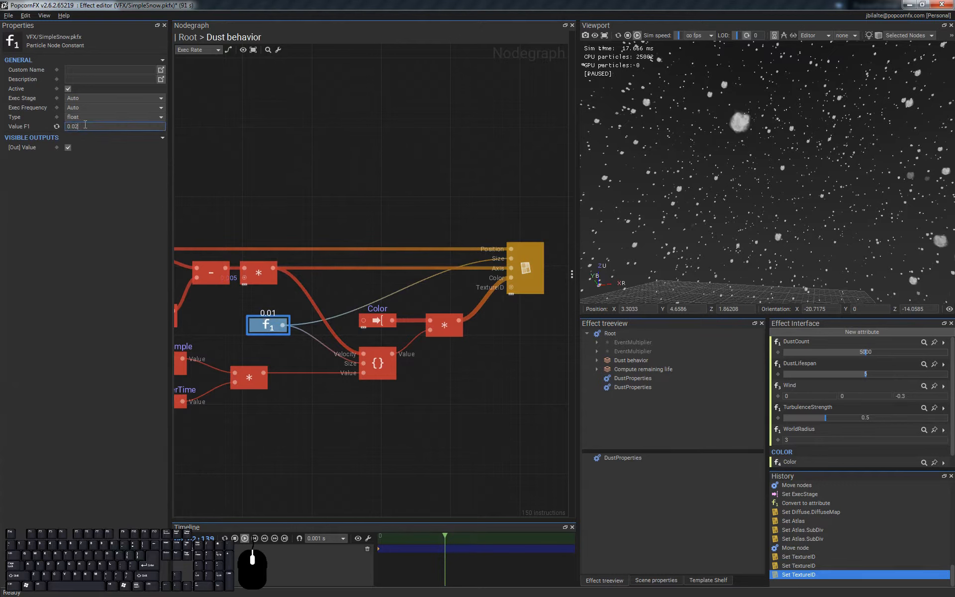
key(Return)
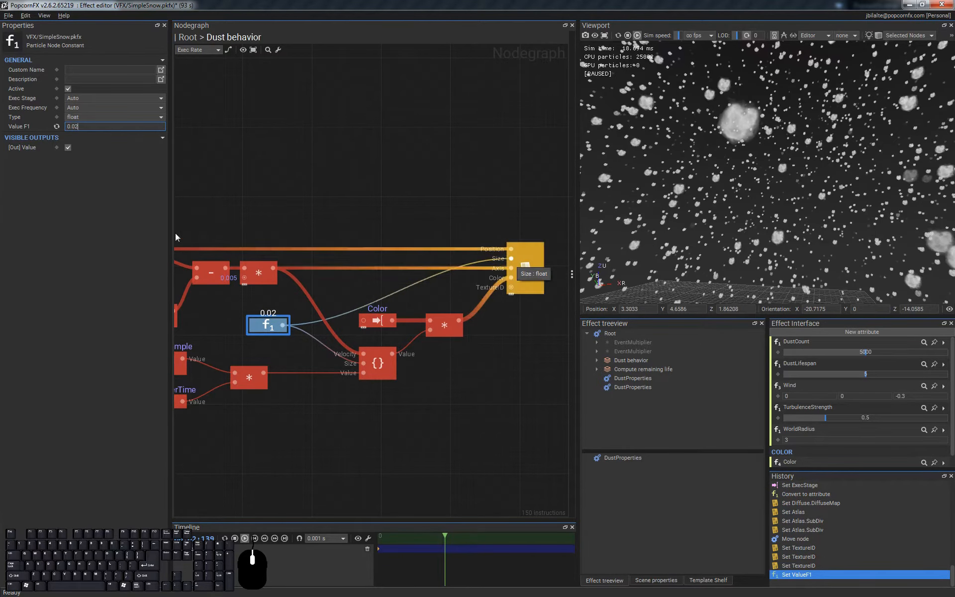
Step: Try Texture ID values 4, 5, 6 and 7 on the billboard renderer, and reset the Texture ID to its default
click(525, 271)
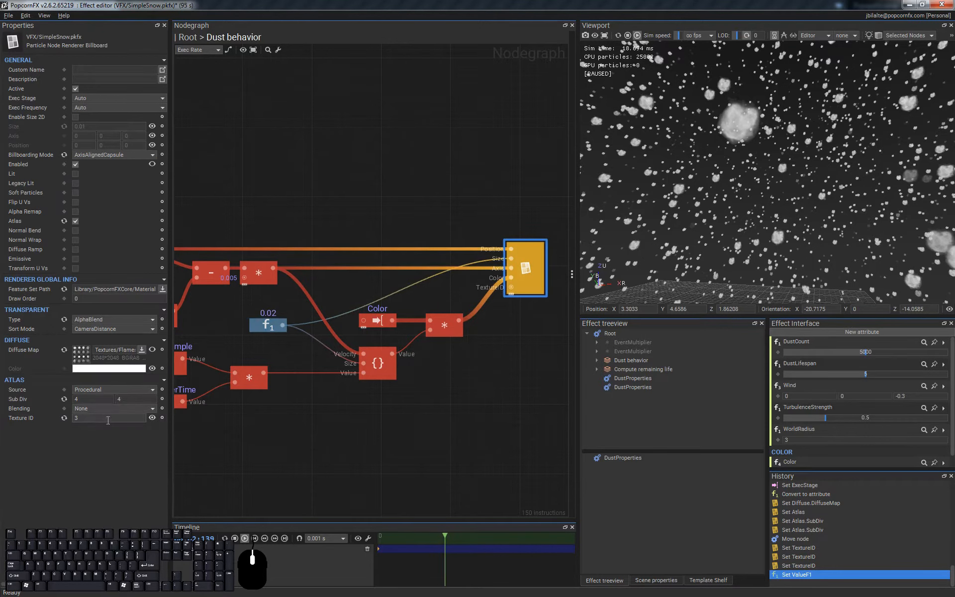
click(108, 420)
text(4)
key(Return)
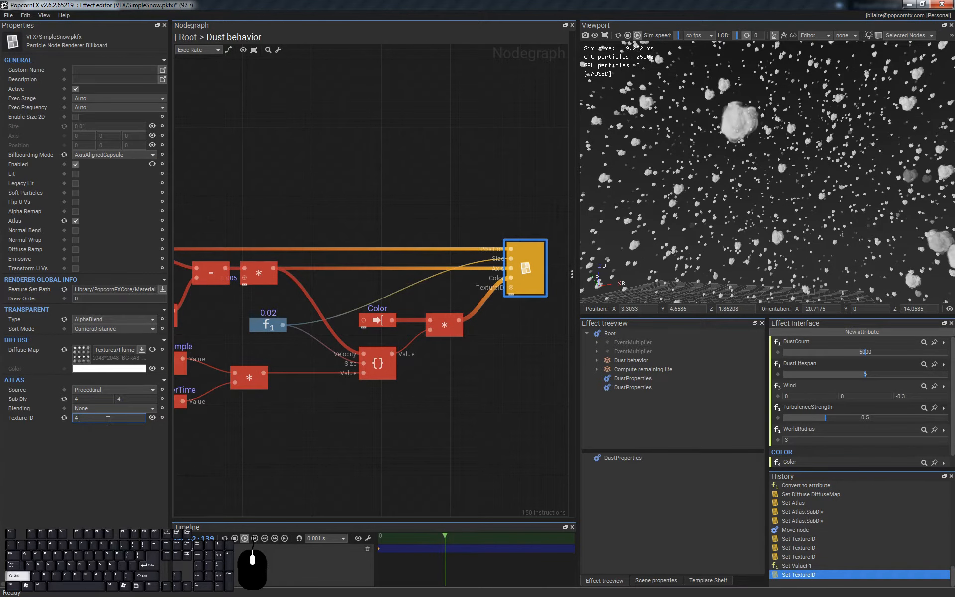
text(5)
key(Return)
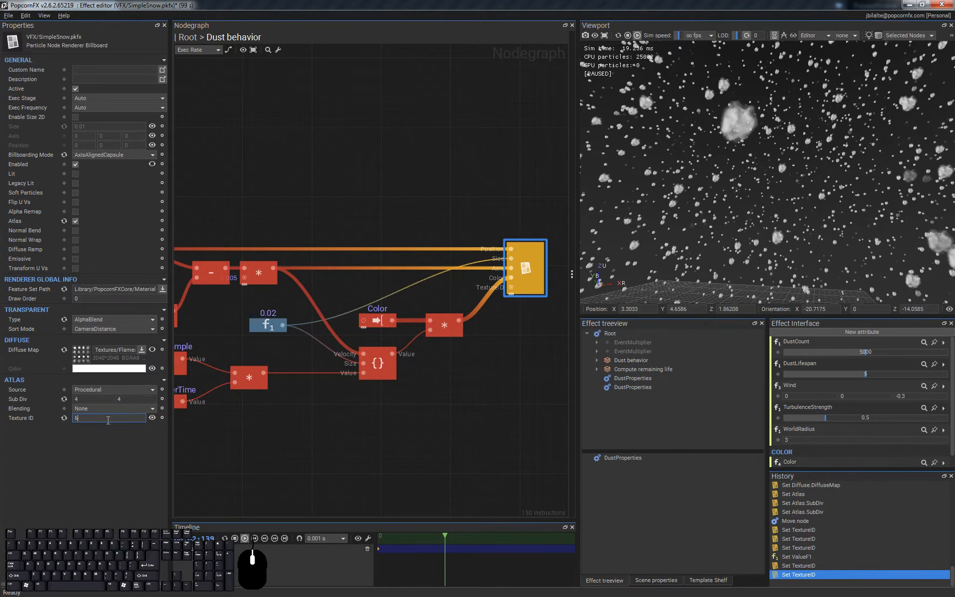
text(6)
key(Return)
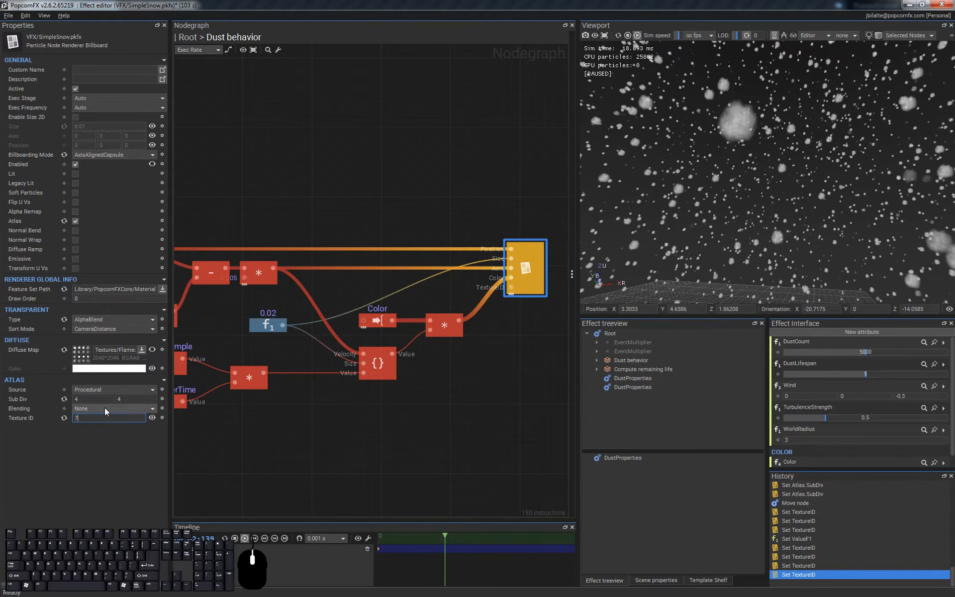
click(64, 418)
click(523, 359)
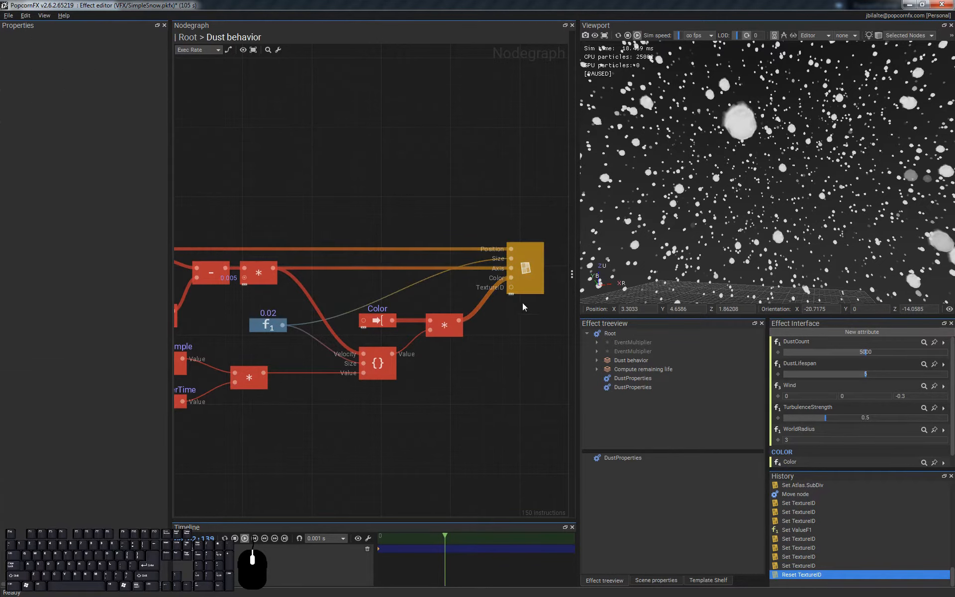
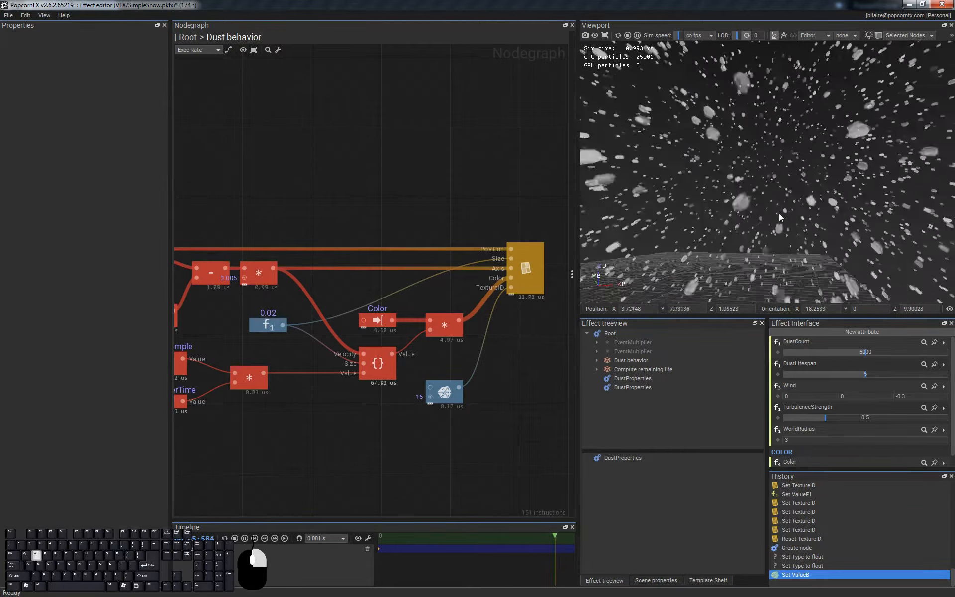
Step: Set the constant feeding the billboard renderer's Size input to 0.01
key(d)
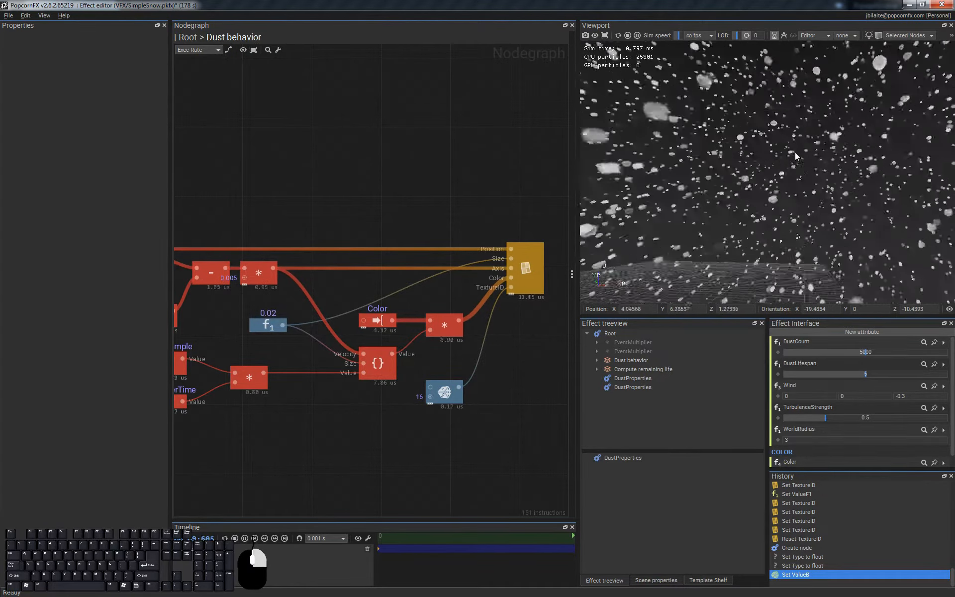
click(258, 328)
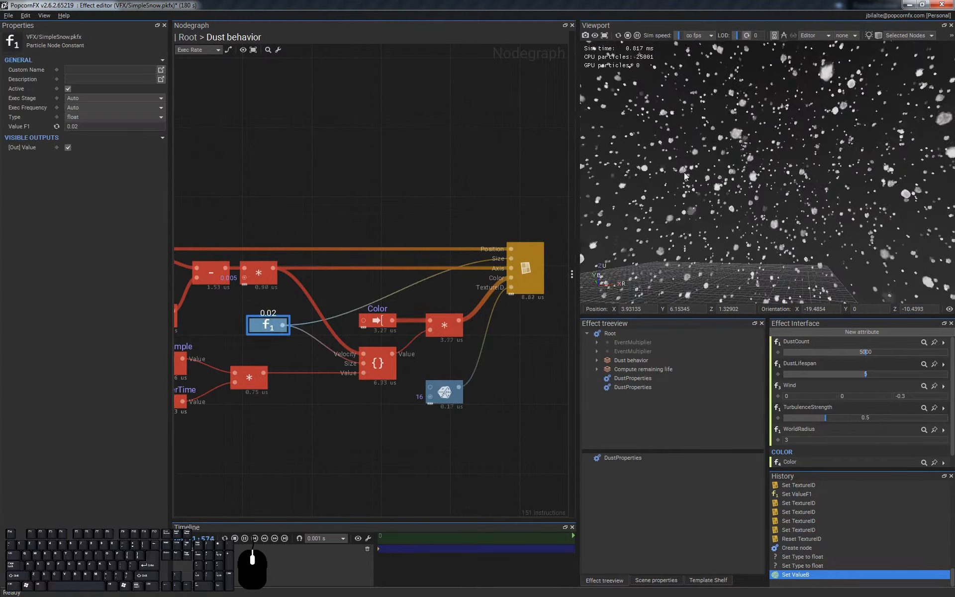
click(98, 127)
key(shift+Left)
text(1)
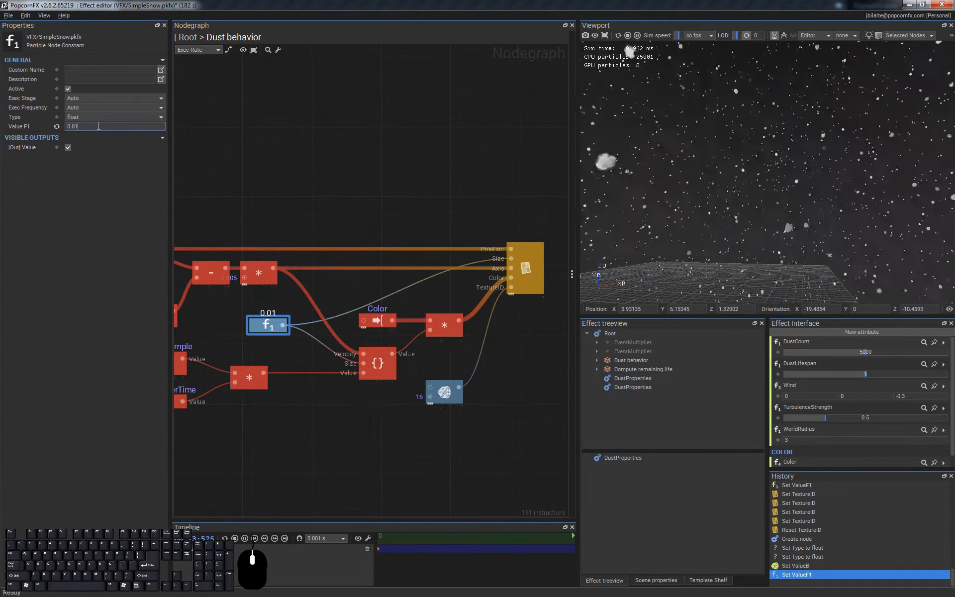
click(384, 443)
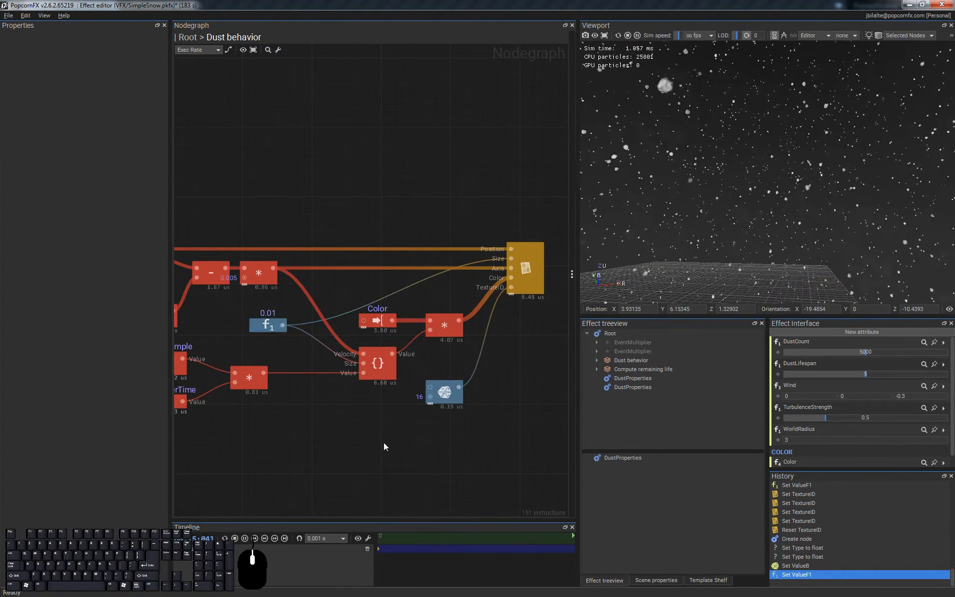
Step: Export the size constant as an attribute named SnowflakeSize, and save the effect
click(270, 325)
right_click(274, 323)
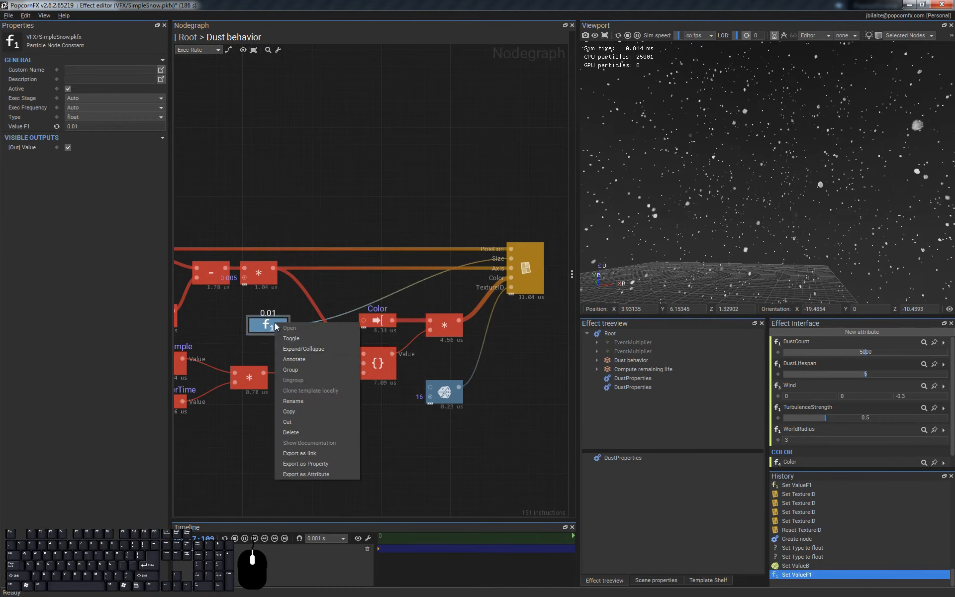
click(335, 475)
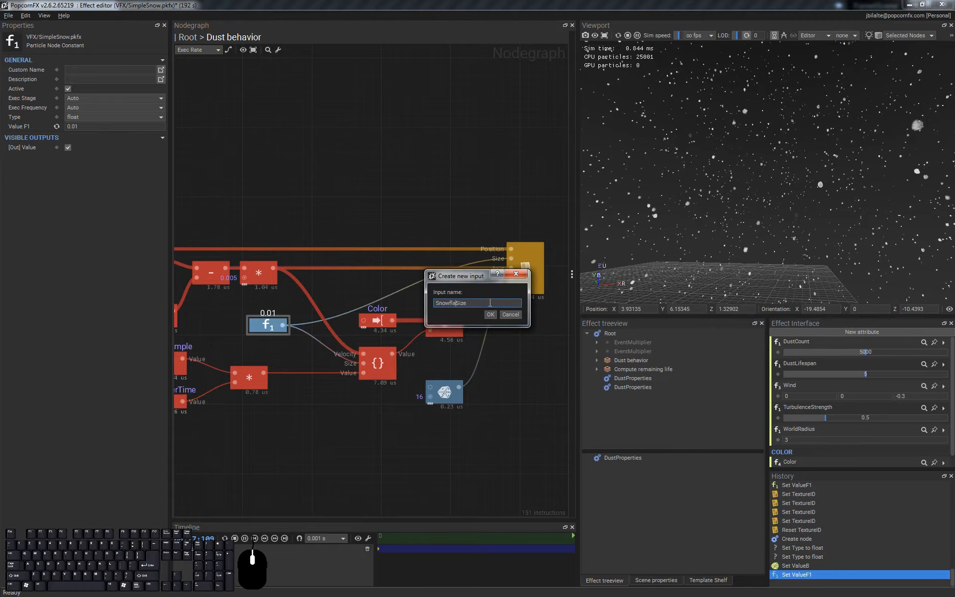
text(Snowflake)
key(Return)
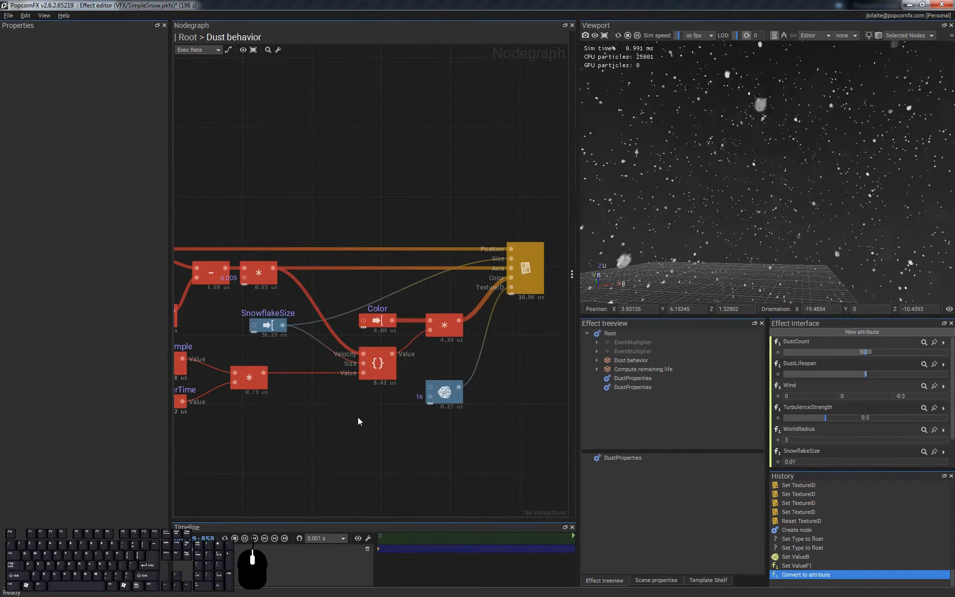
key(ctrl+s)
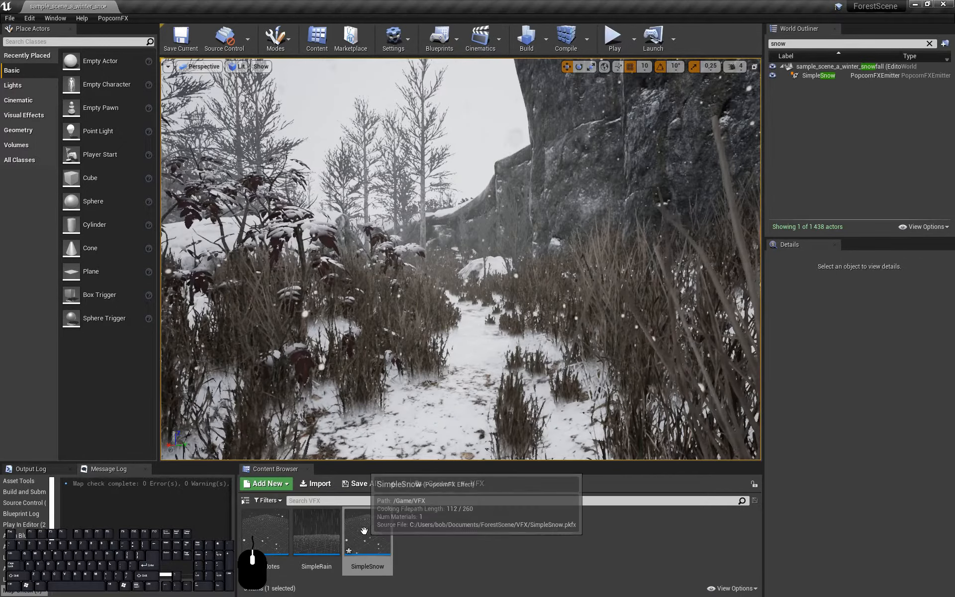
Step: In the Unreal editor, select the SimpleSnow emitter and reimport its effect
click(845, 75)
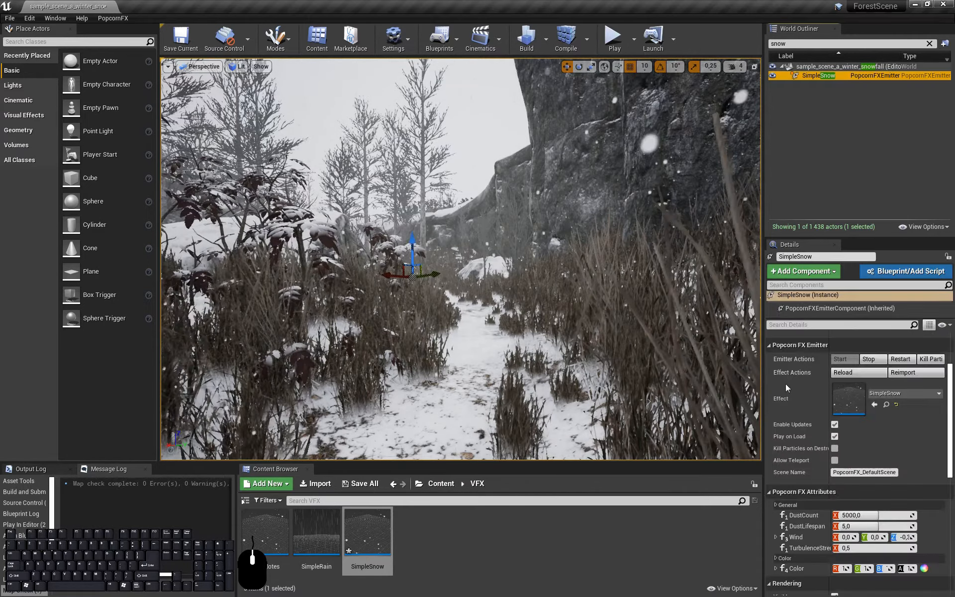
click(915, 372)
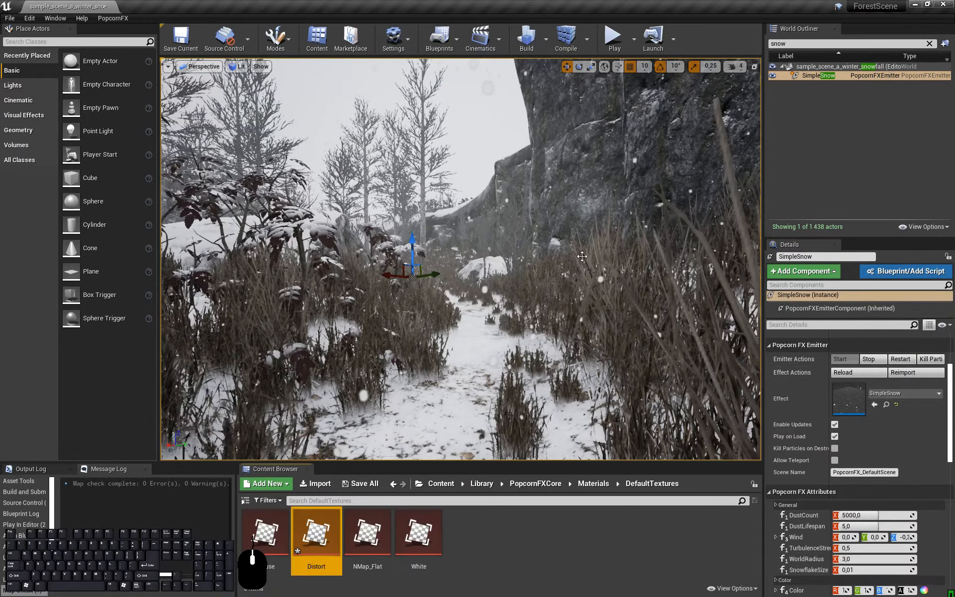
Step: Fly through the winter forest scene to examine the snowflakes during sideways and forward camera motion
right_drag(582, 256, 684, 216)
key(s)
key(w)
key(a)
key(d)
key(a)
key(d)
key(a)
key(d)
Step: Back in the PopcornFX editor, add a Color template node below the multiply node and set the nodegraph display mode to Normal
key(alt+Tab)
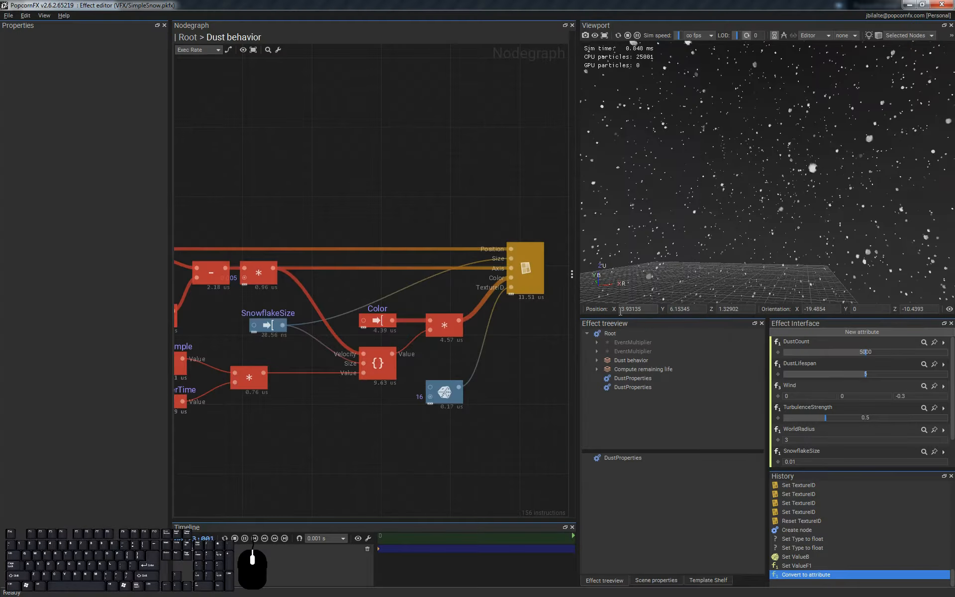
click(447, 360)
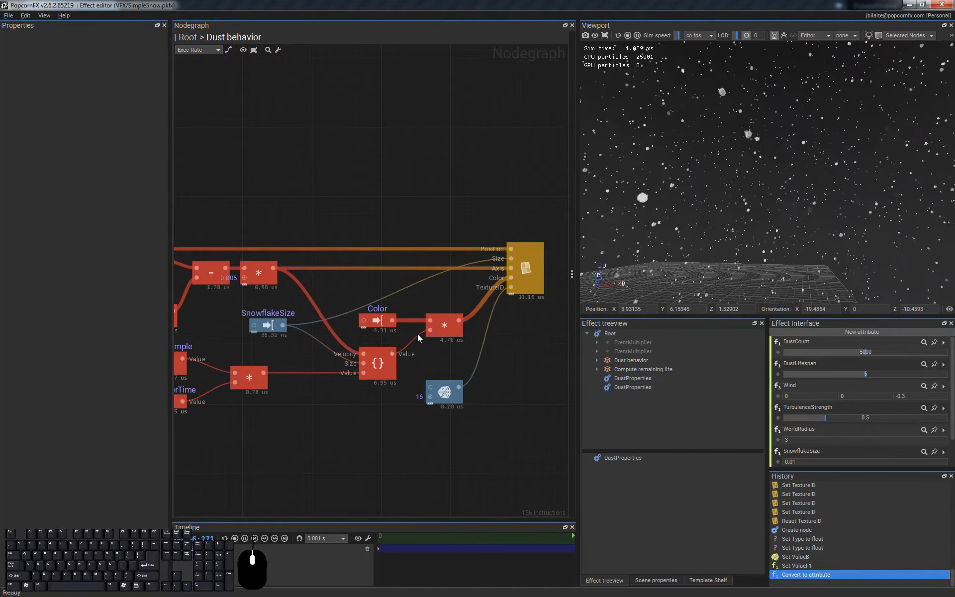
right_click(429, 355)
text(colo)
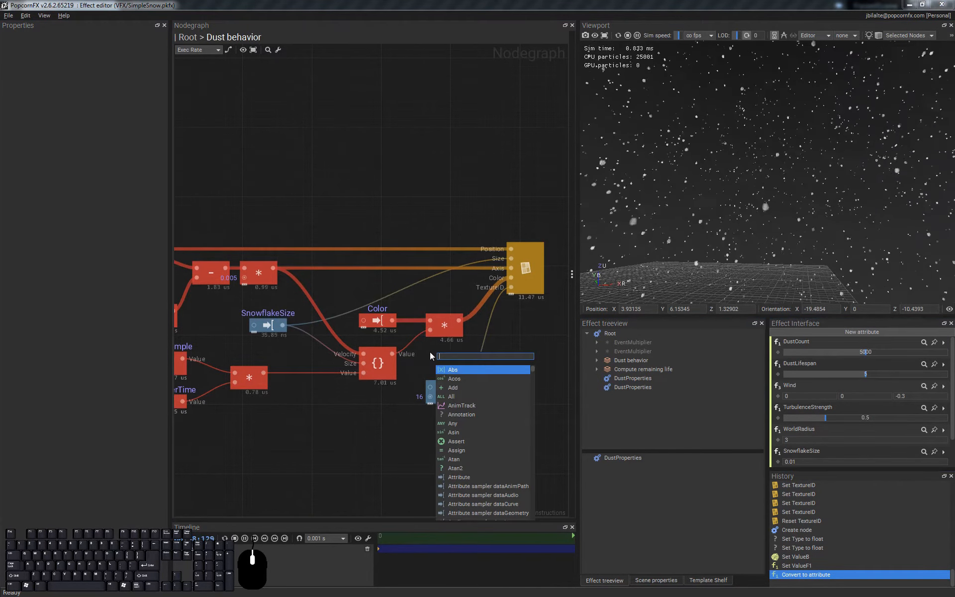
key(Return)
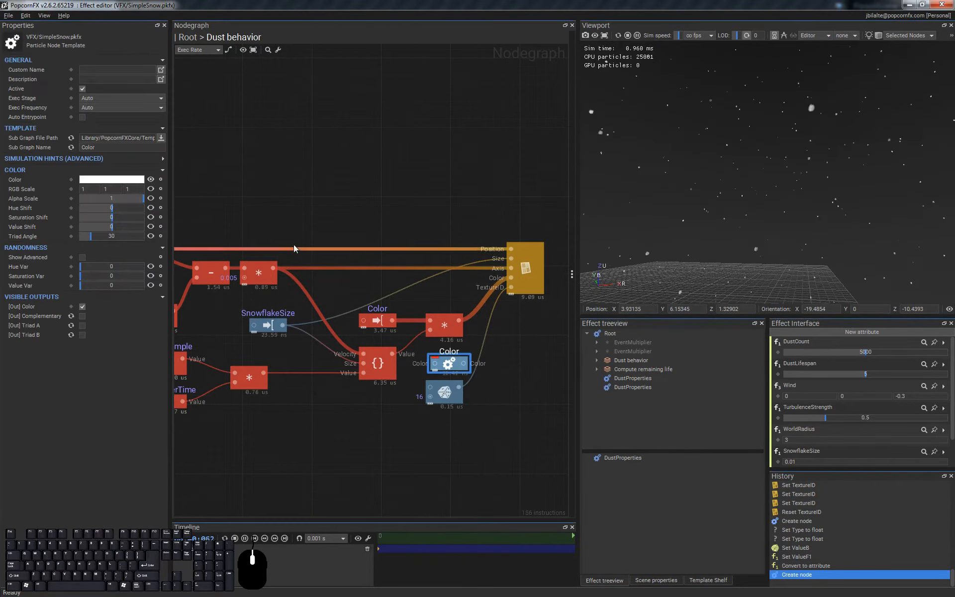
click(208, 51)
click(197, 40)
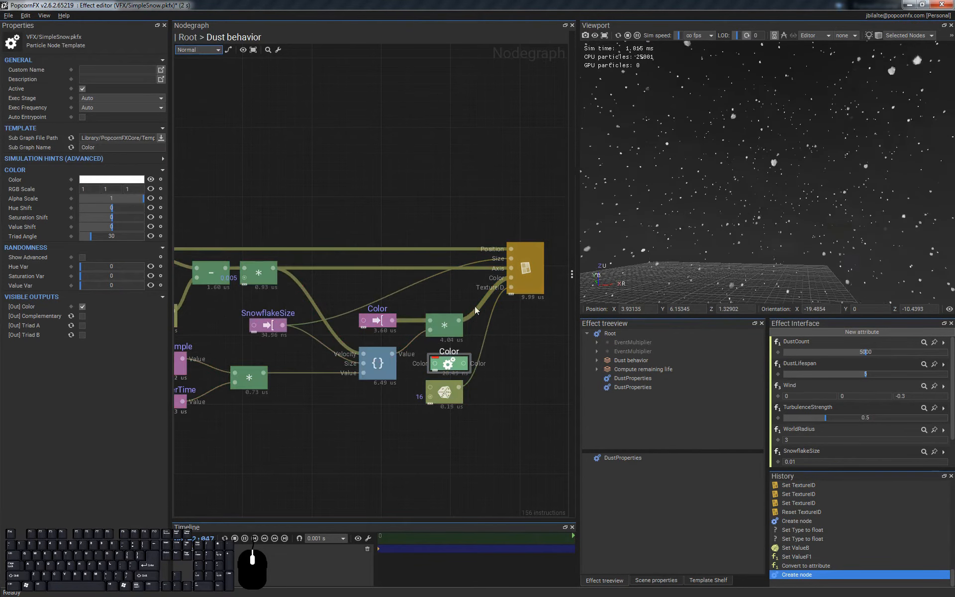
Step: Link the Color attribute to the Color template, and expose its Alpha Scale input fed by the script node's Value output
drag(393, 320, 443, 293)
click(447, 365)
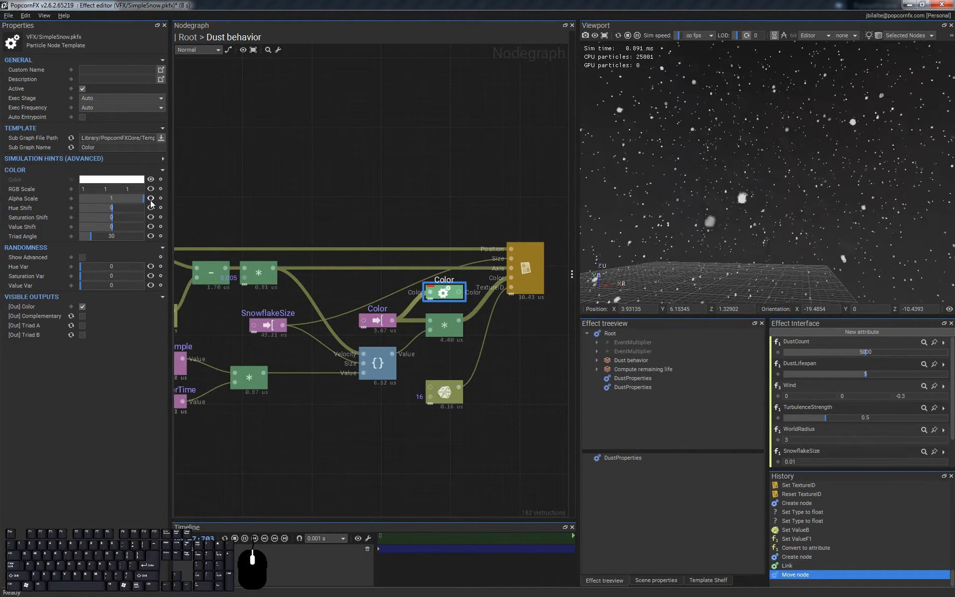
click(151, 198)
drag(393, 354, 430, 302)
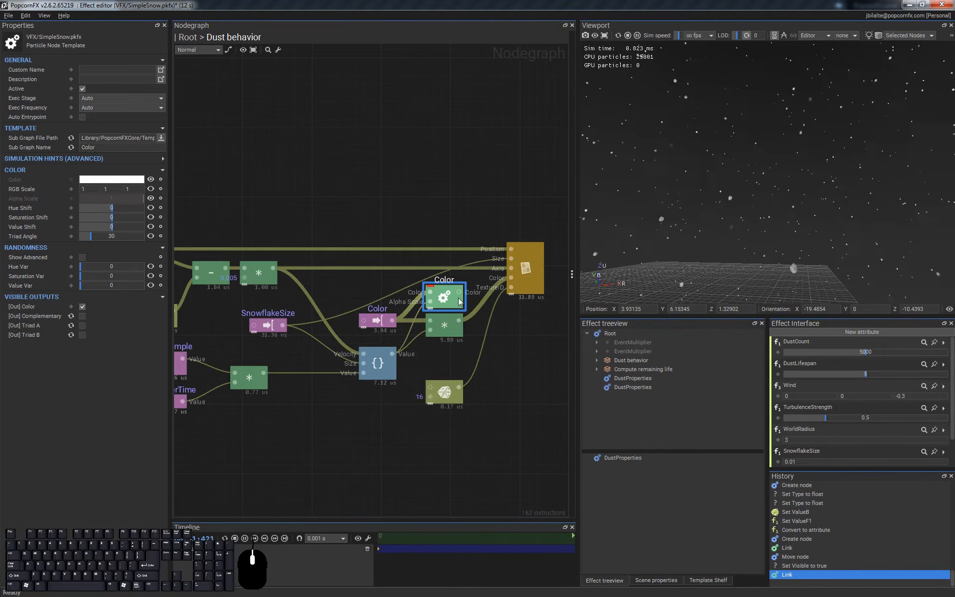
Step: Link the Color template's output to the billboard renderer's Color input, and replace the old multiply node with the template
drag(461, 294, 514, 278)
click(452, 326)
key(Delete)
drag(448, 311, 442, 323)
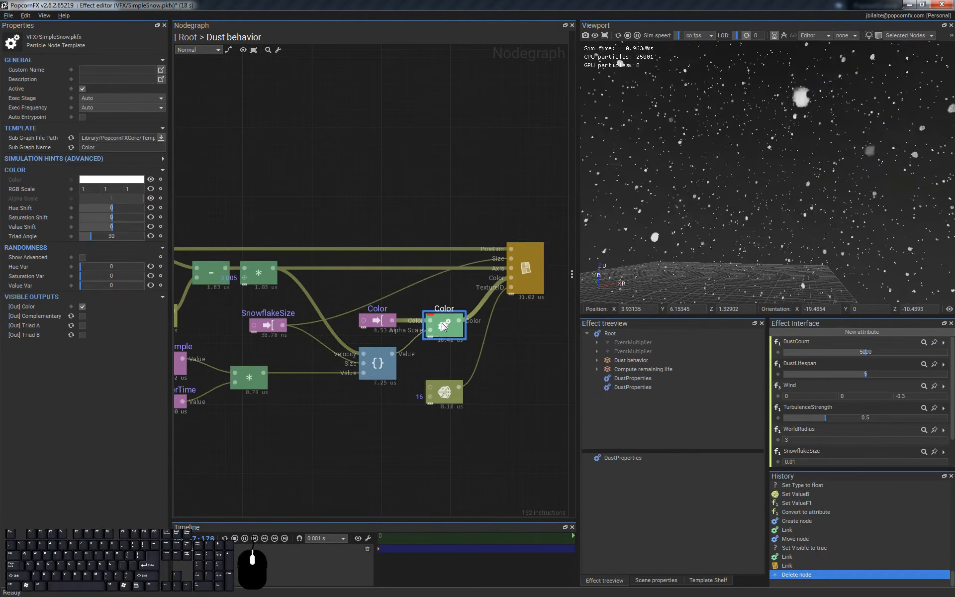
Step: Switch to the Unreal editor and reimport the SimpleSnow emitter's effect with the new color setup
click(460, 362)
key(alt+Tab)
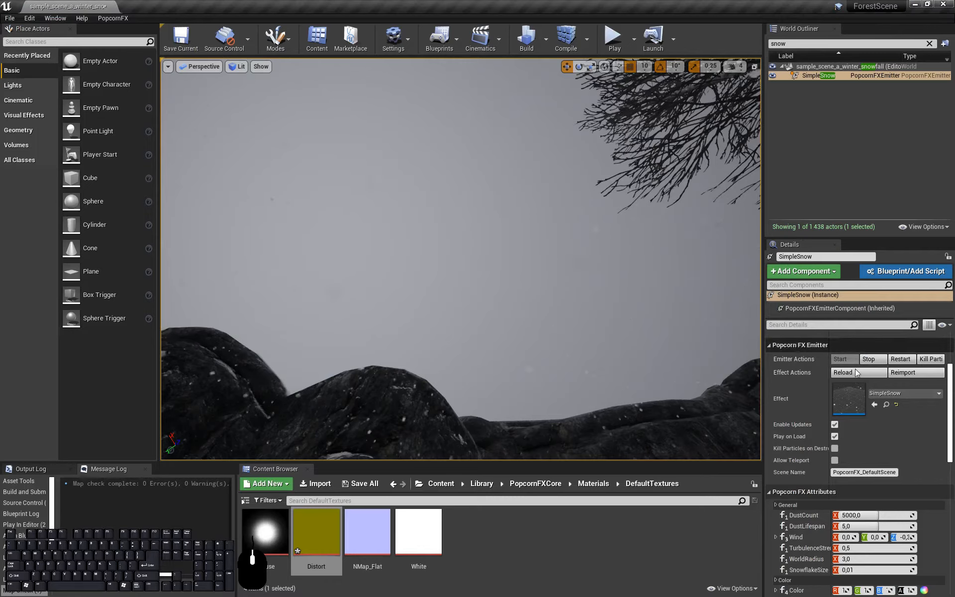
click(898, 372)
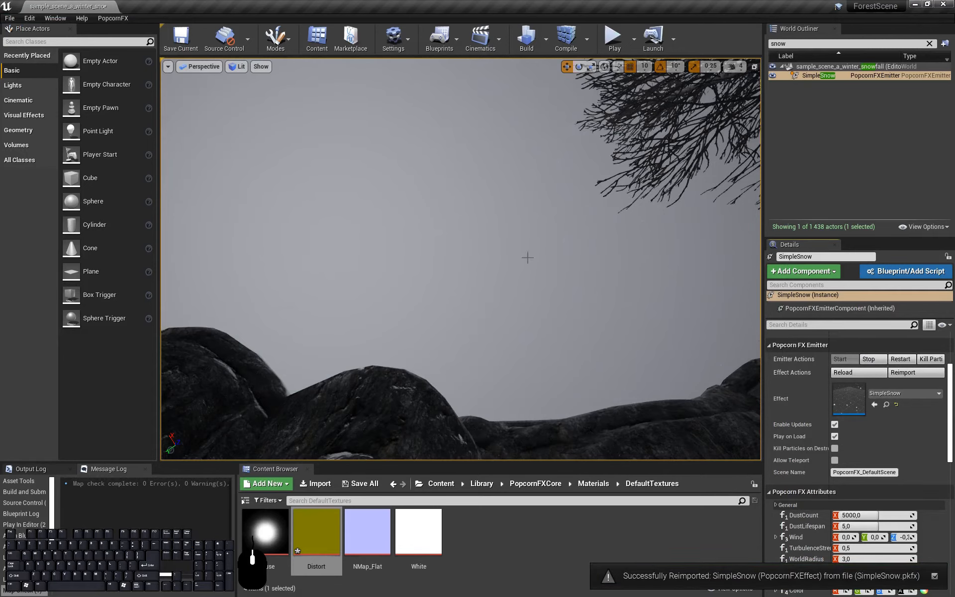
Step: Fly the camera around the forest path and rocks to examine how the reimported snow stretches and fades with motion
key(a)
right_drag(502, 240, 400, 259)
key(d)
key(a)
key(d)
key(a)
key(d)
key(a)
key(d)
key(w)
key(w)
key(s)
key(w)
key(w)
key(w)
key(w)
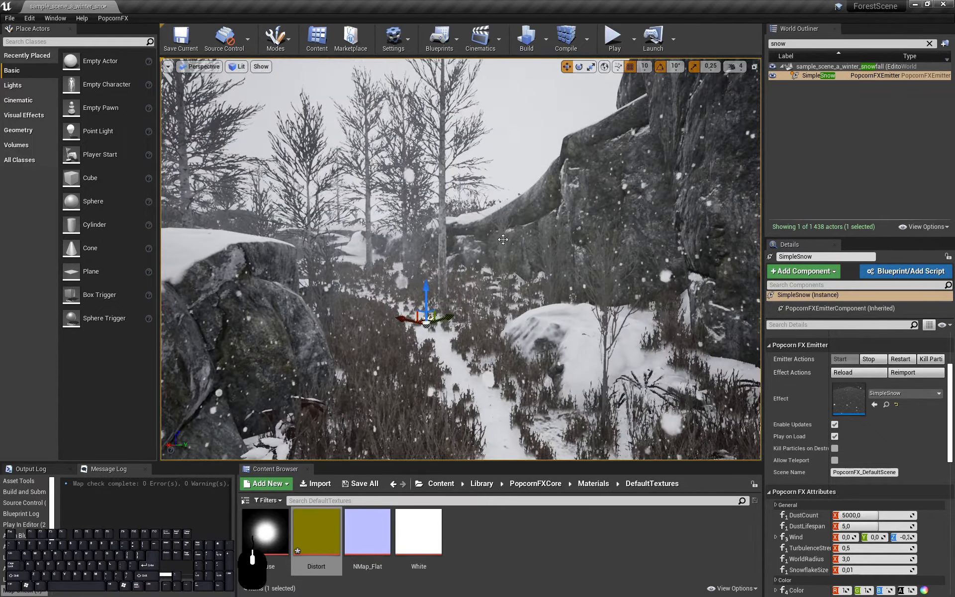
drag(503, 240, 656, 91)
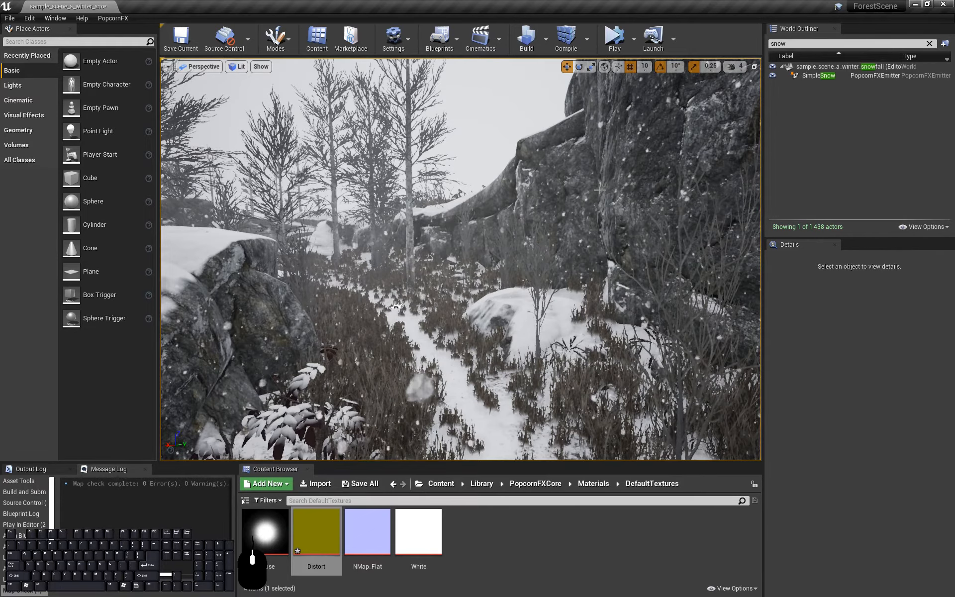
Step: Run a brief simulation of the level to check the snowfall over the forest path, and stop it
click(615, 38)
mouse_move(554, 283)
right_down()
mouse_move(512, 316)
mouse_move(547, 280)
right_up()
key(d)
key(a)
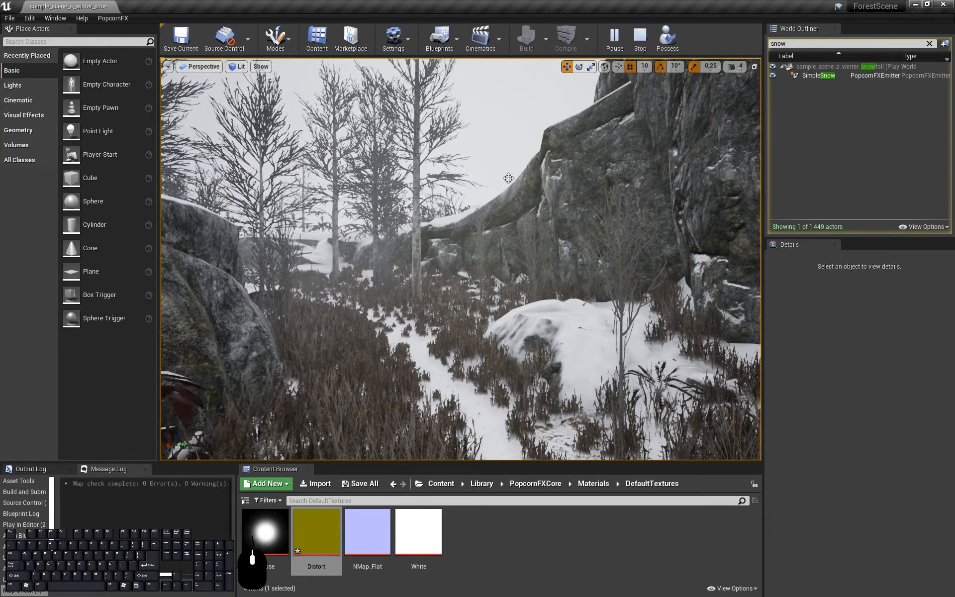
right_drag(508, 178, 508, 195)
key(Escape)
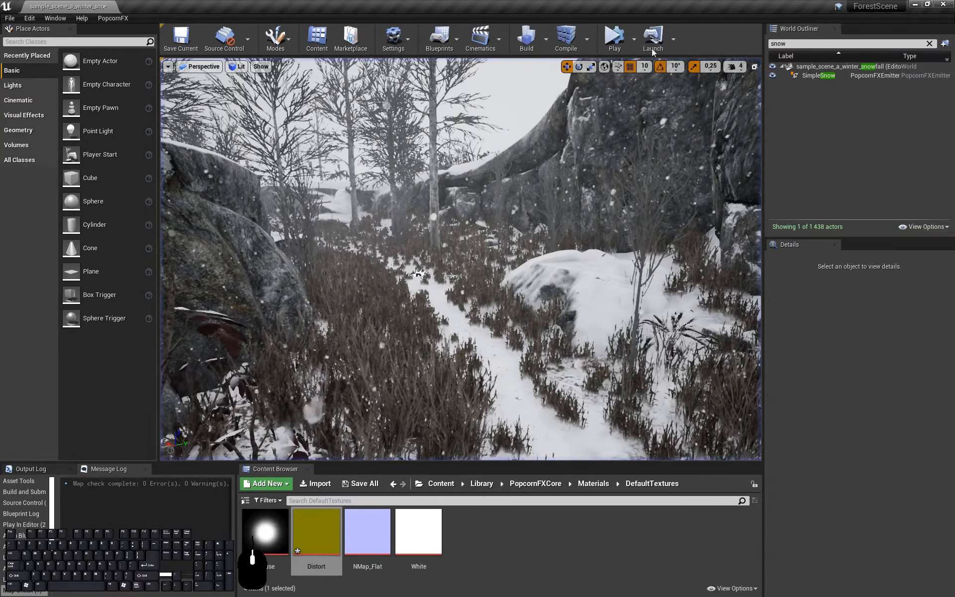
Step: Simulate the level again and fly along the path and cliff walls to examine the snow in motion, ending the simulation
click(634, 39)
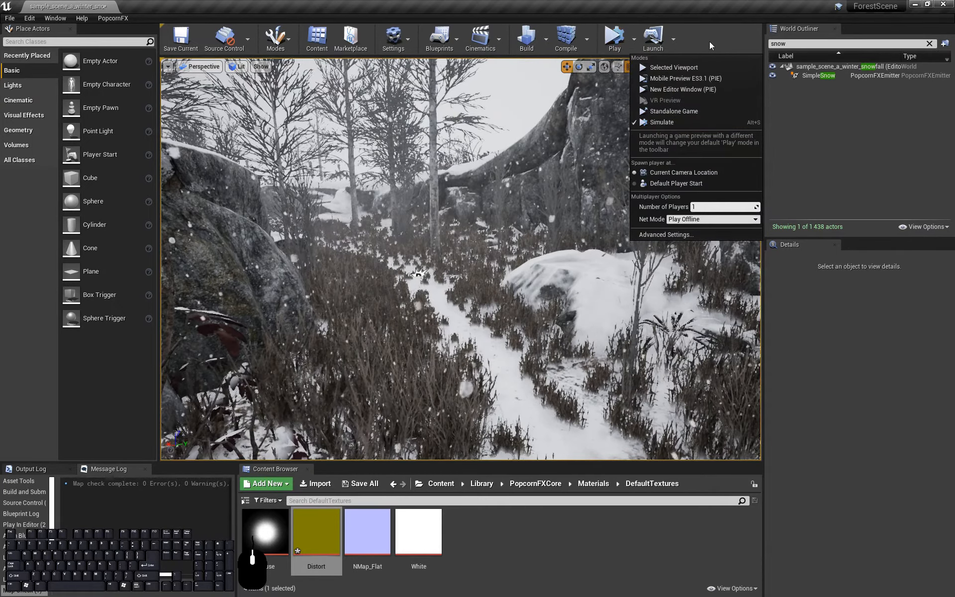
click(615, 38)
click(615, 39)
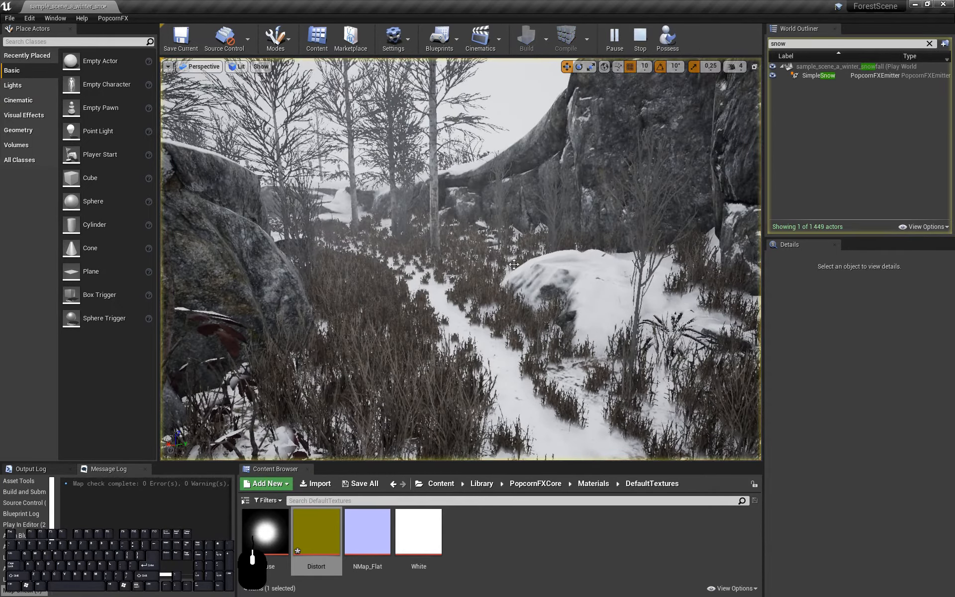
right_drag(514, 264, 757, 262)
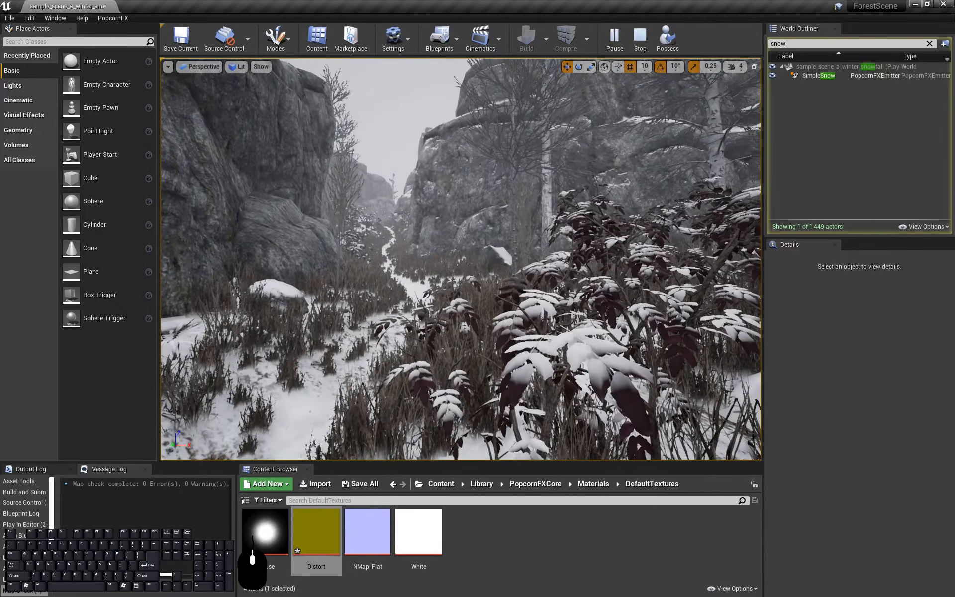
right_drag(427, 260, 501, 175)
key(w)
key(w)
key(w)
key(w)
key(s)
key(w)
key(d)
key(a)
key(a)
key(w)
key(s)
key(w)
key(w)
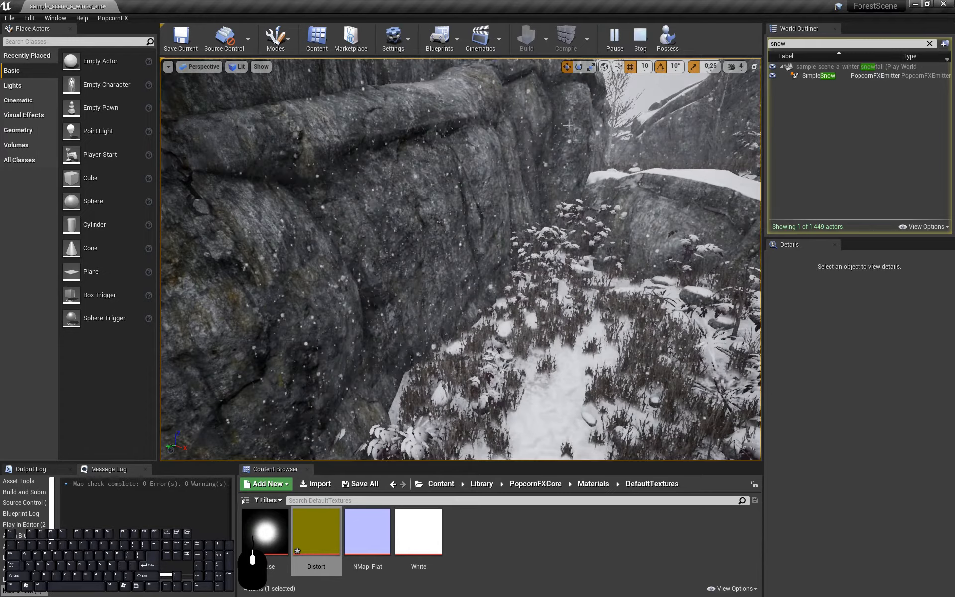
key(Escape)
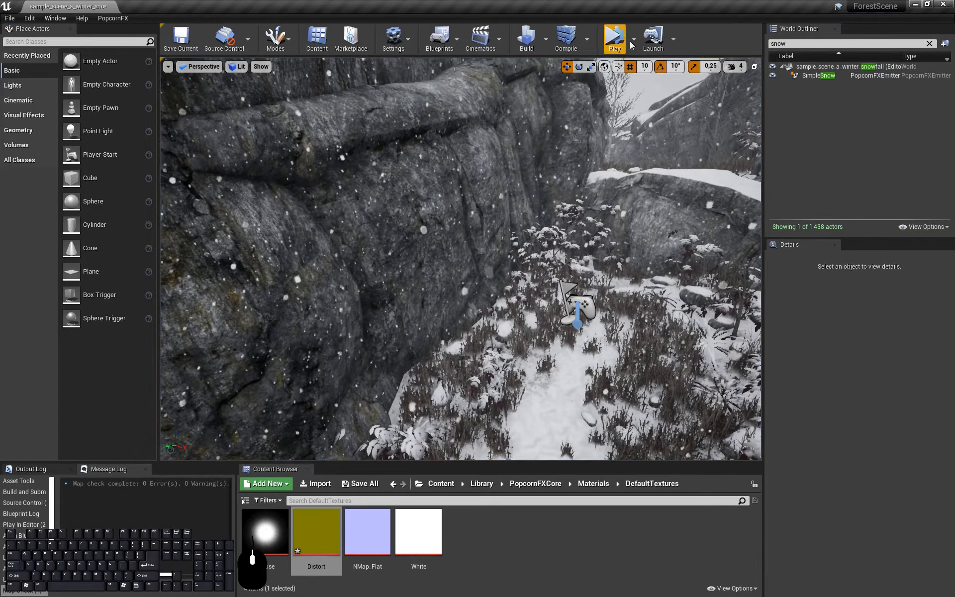
Step: Move the camera onto the open snowy path between the trees and play the level in the selected viewport
right_drag(462, 184, 577, 166)
key(w)
key(w)
key(w)
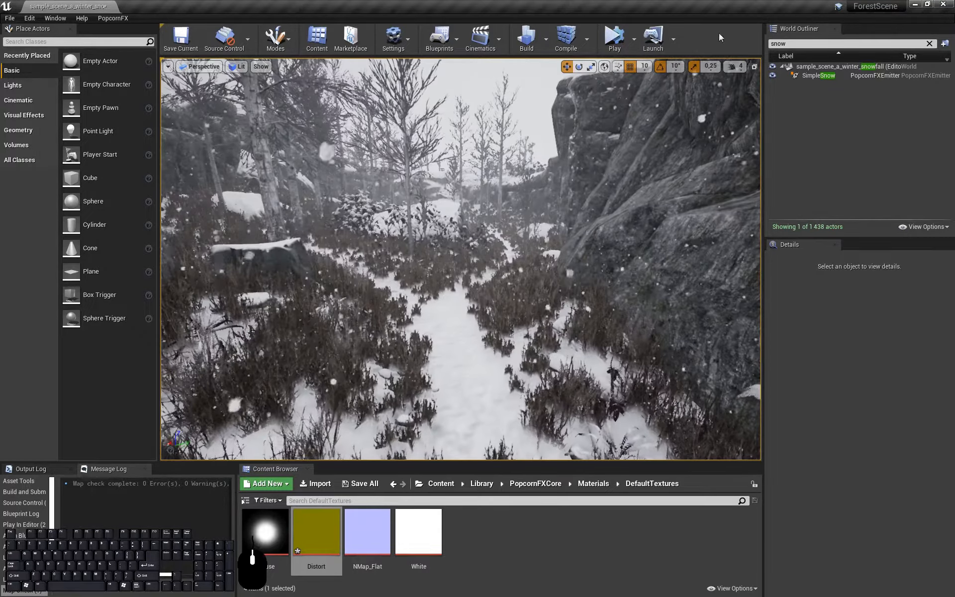
click(633, 41)
key(alt+p)
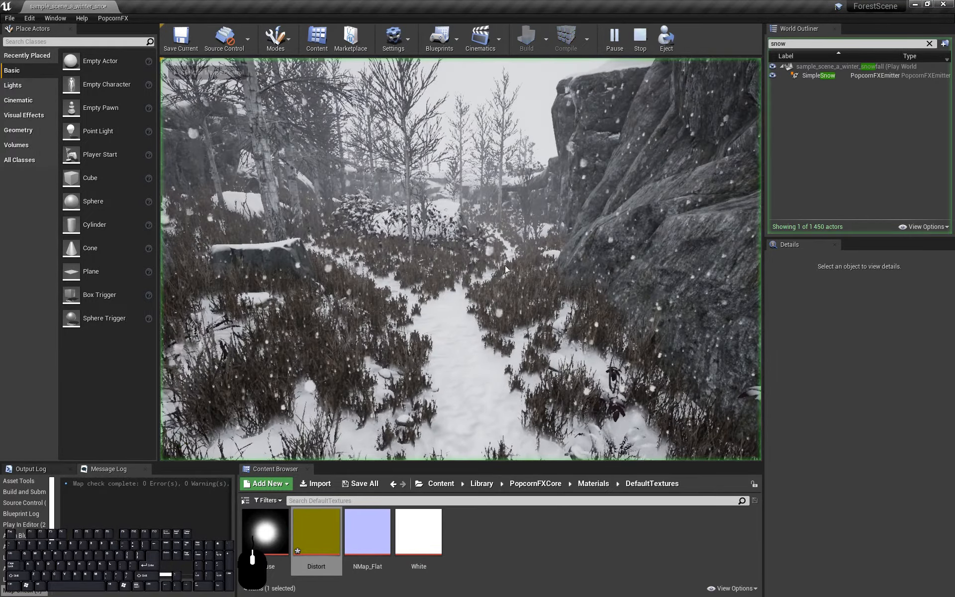
Step: Travel through the forest in play mode, past the rocks and birches, to examine how the snow streaks and fades with movement
key(w)
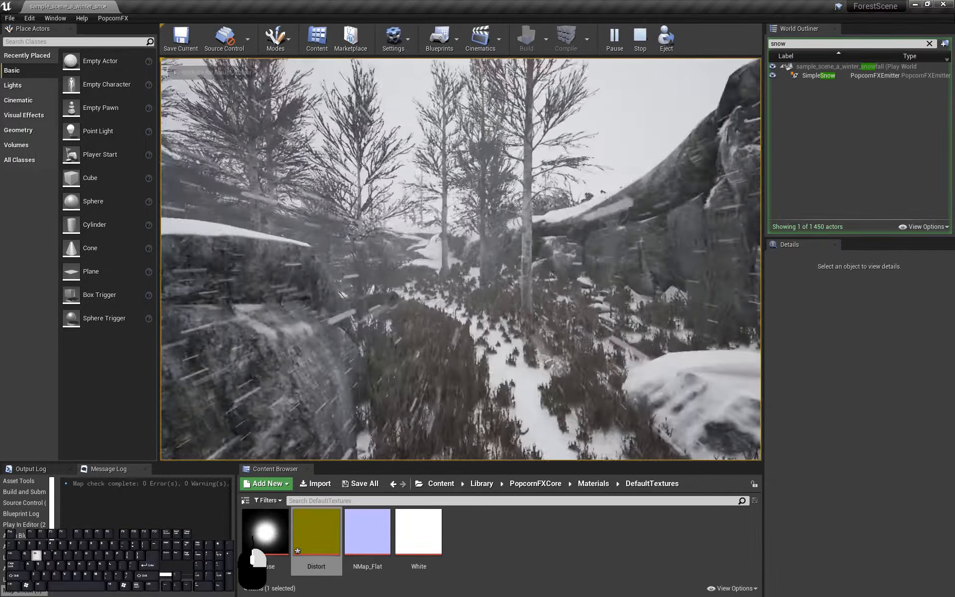
key(a)
key(w)
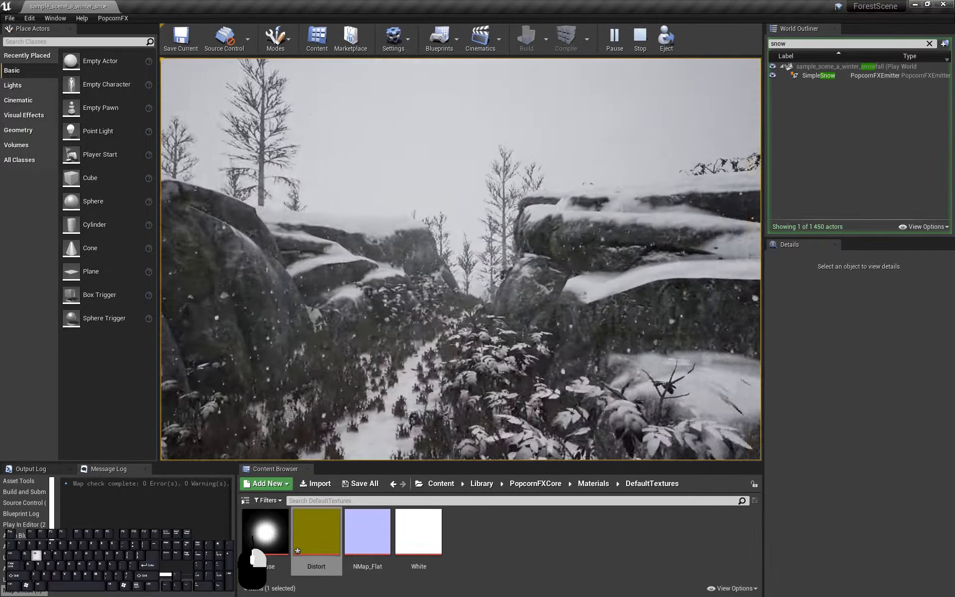
key(a)
key(w)
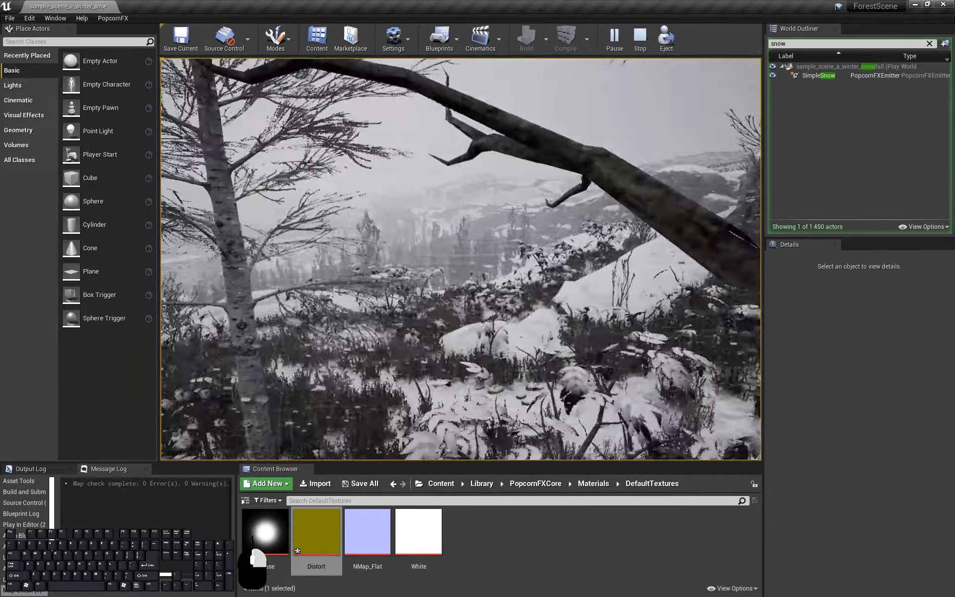
key(w)
key(s)
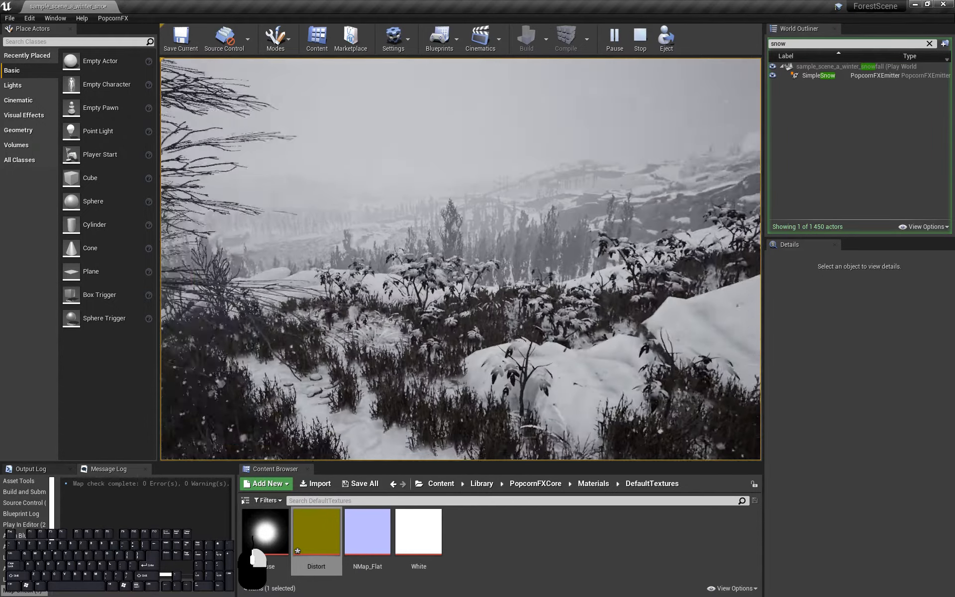
key(d)
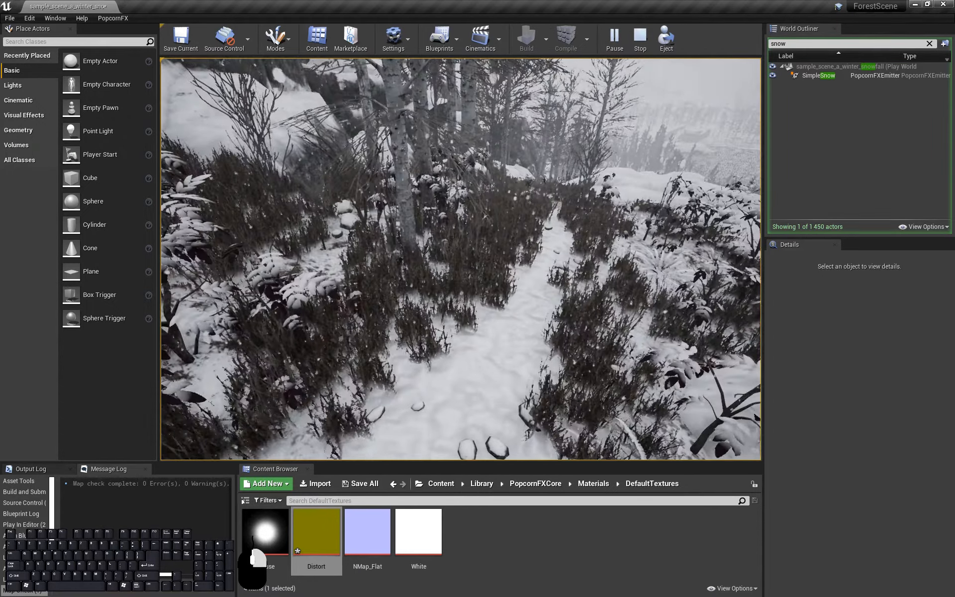
right_drag(461, 259, 455, 174)
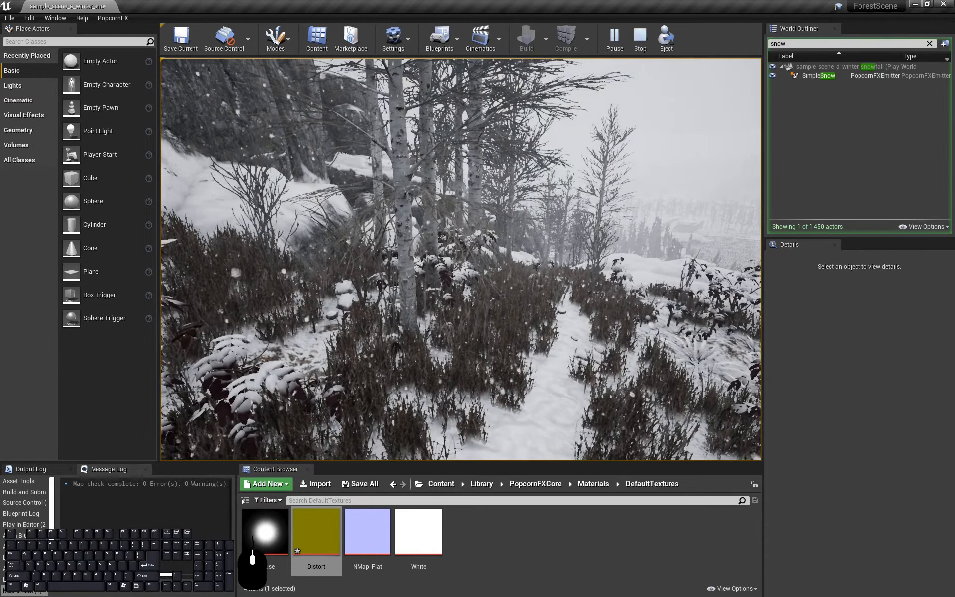